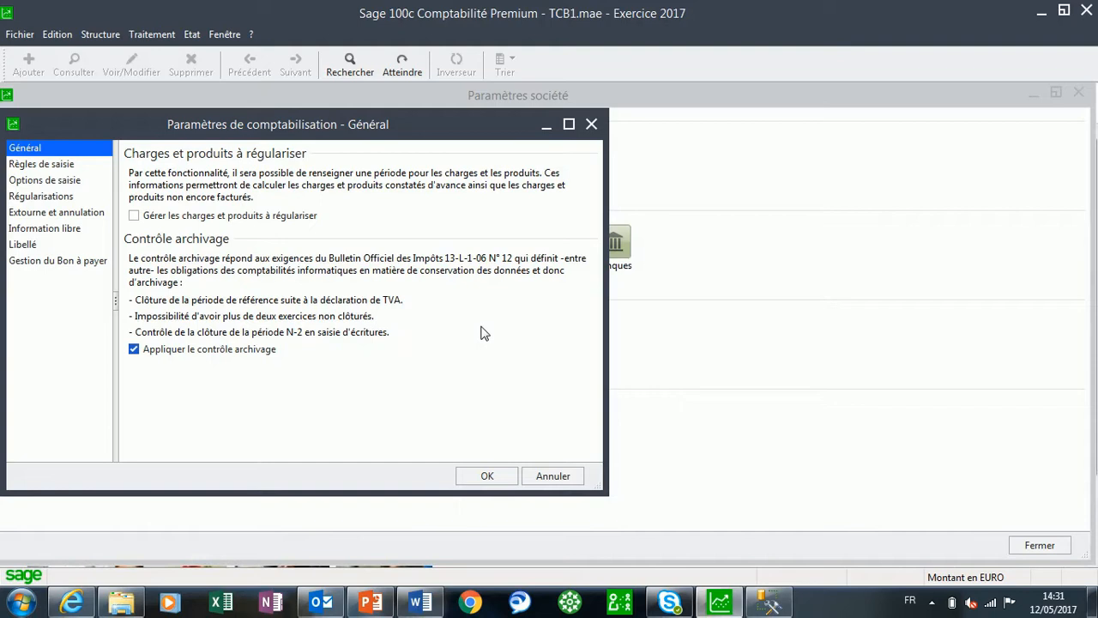
Review the accounting entry rules and entry options, including the cursor movement choices Tabulation and Entrée
click(22, 167)
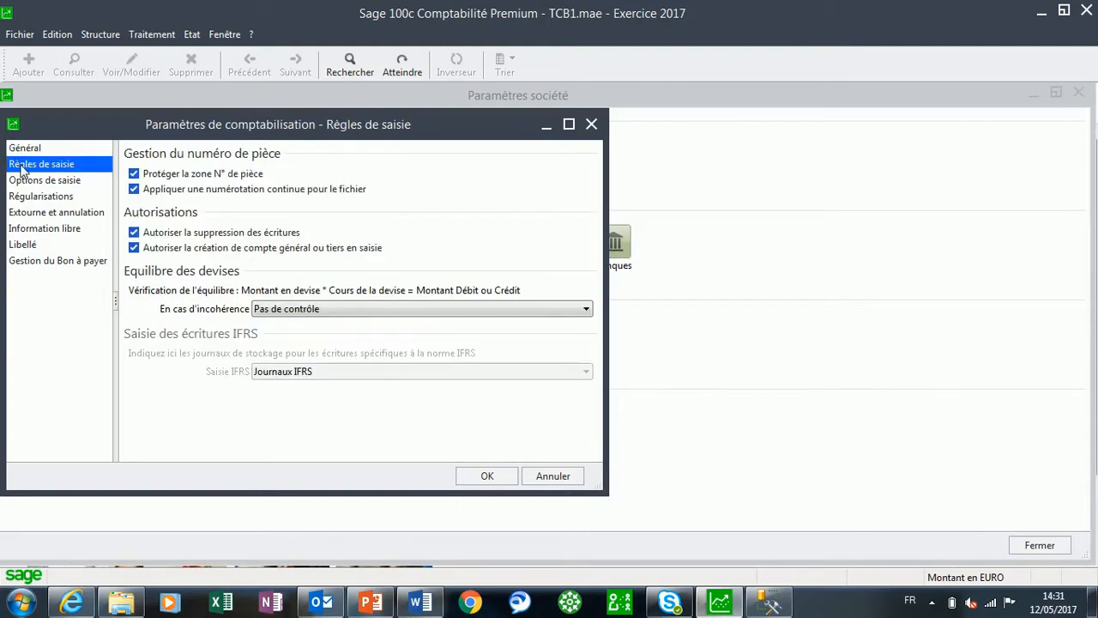
click(568, 124)
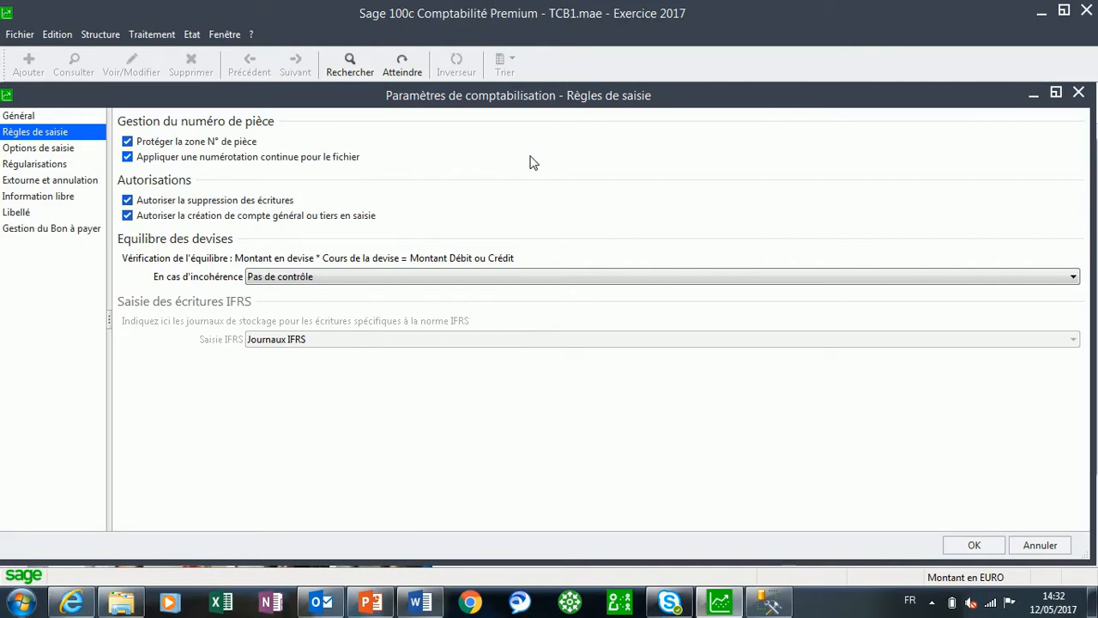
click(58, 152)
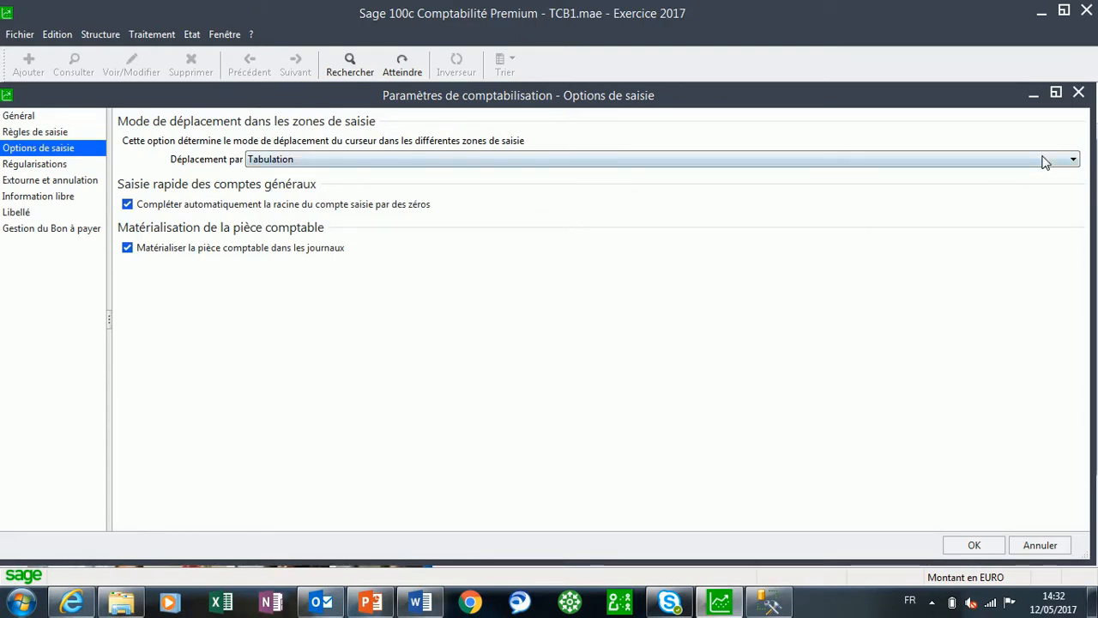
click(1071, 162)
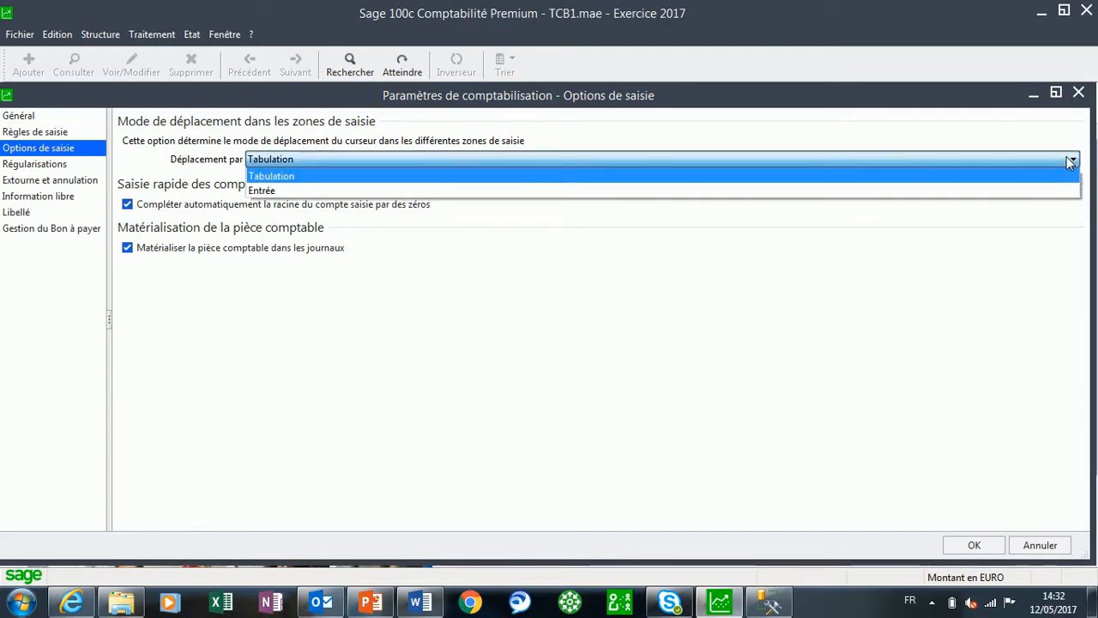
click(1070, 162)
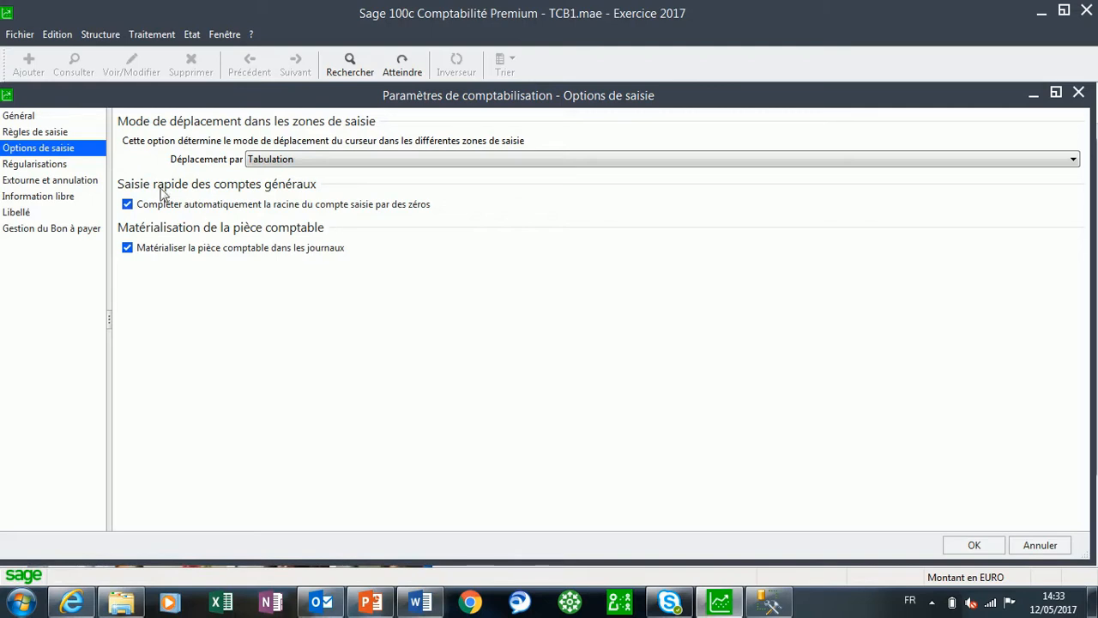
Review the predefined entry labels, check the shortcut of "Acompte / facture", and validate the accounting parameters
click(34, 214)
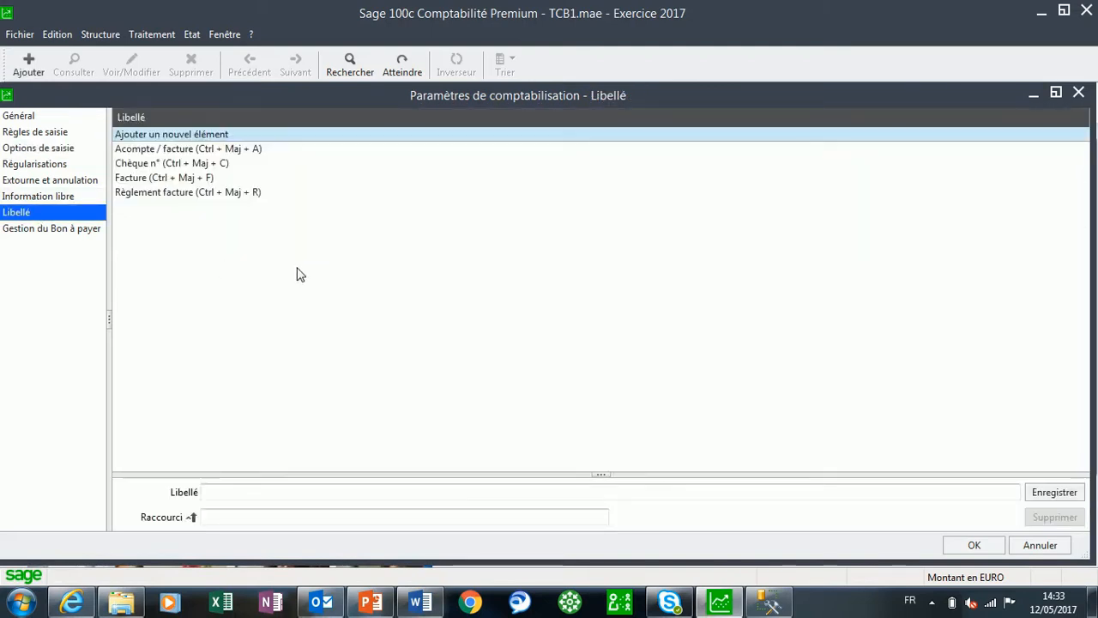
click(161, 148)
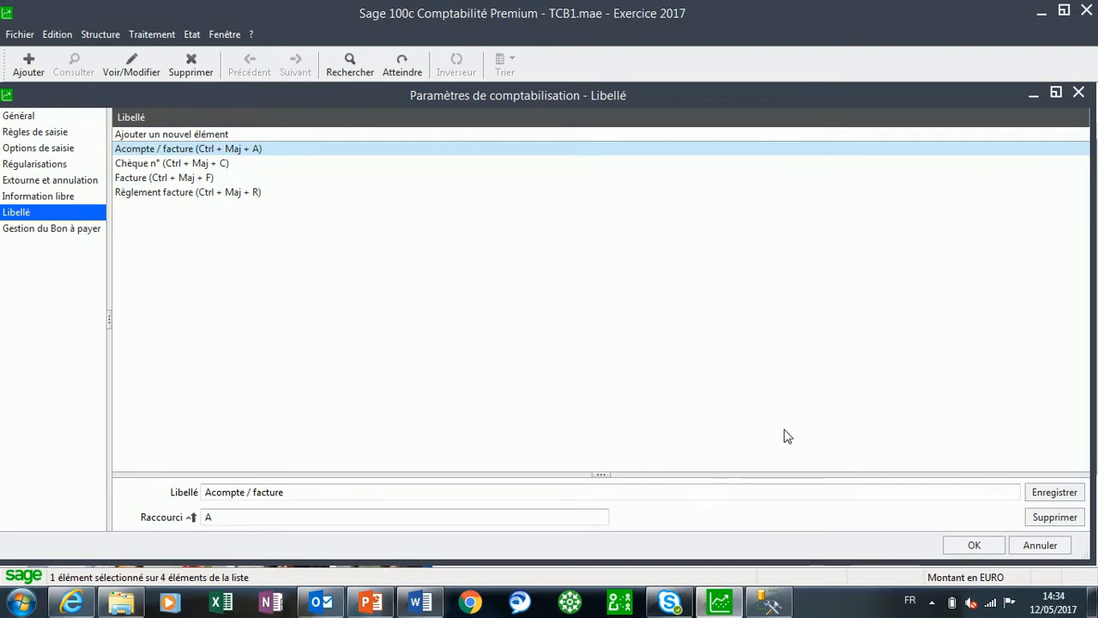
click(974, 546)
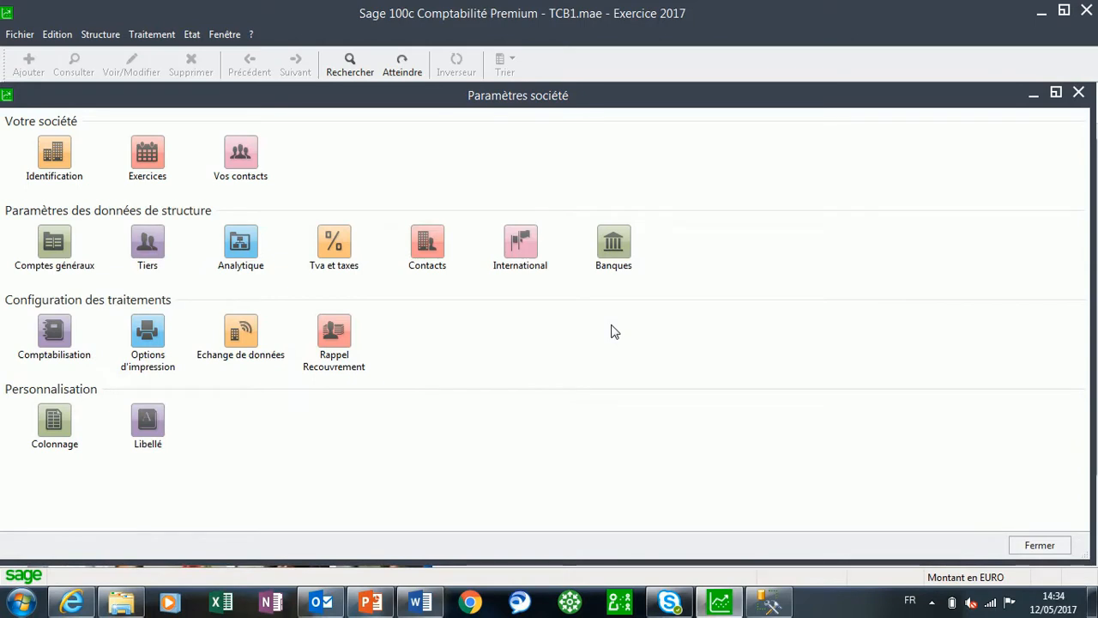
In the column layout settings for Saisie par pièce, make Mode règlement and Code taxe Obligatoire
click(57, 420)
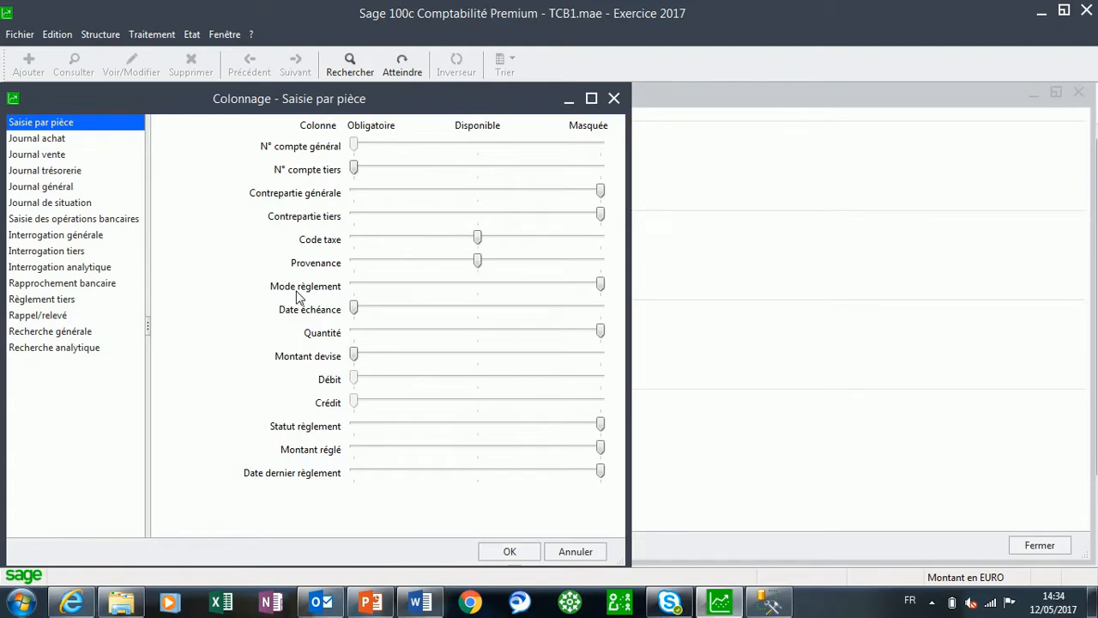
click(591, 98)
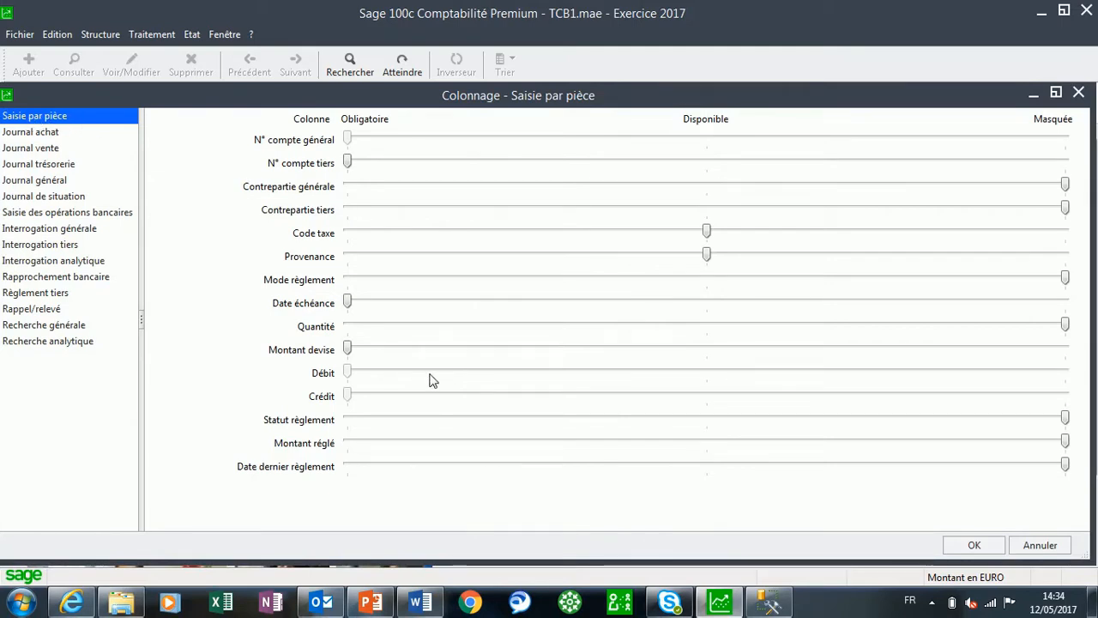
click(353, 281)
click(353, 283)
click(349, 233)
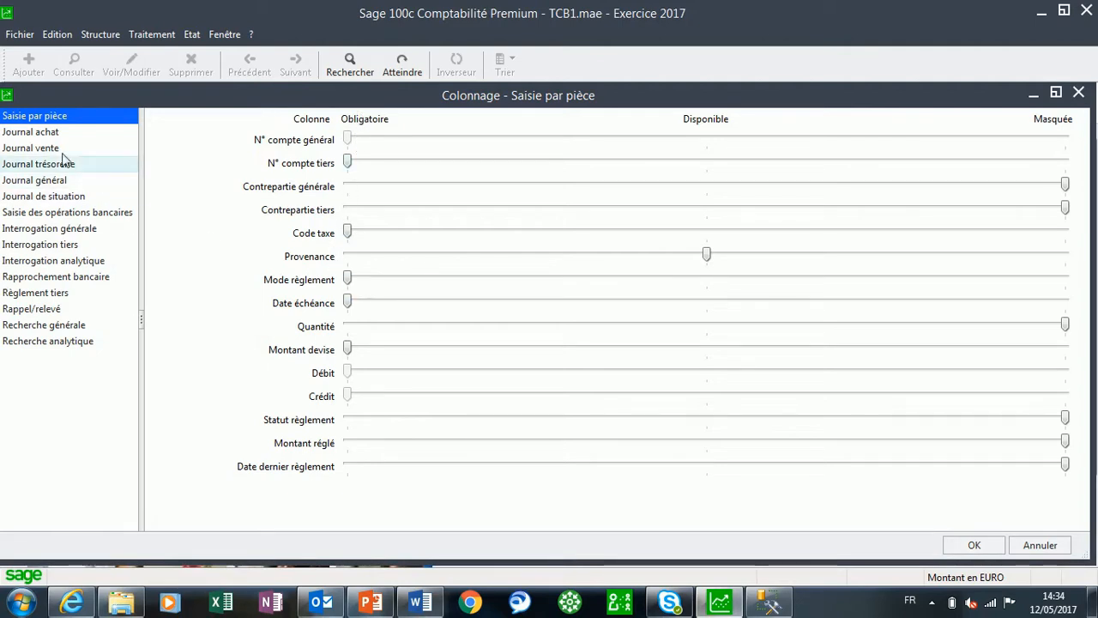
Set the Code taxe and Mode règlement columns to Obligatoire for Journal achat
click(37, 134)
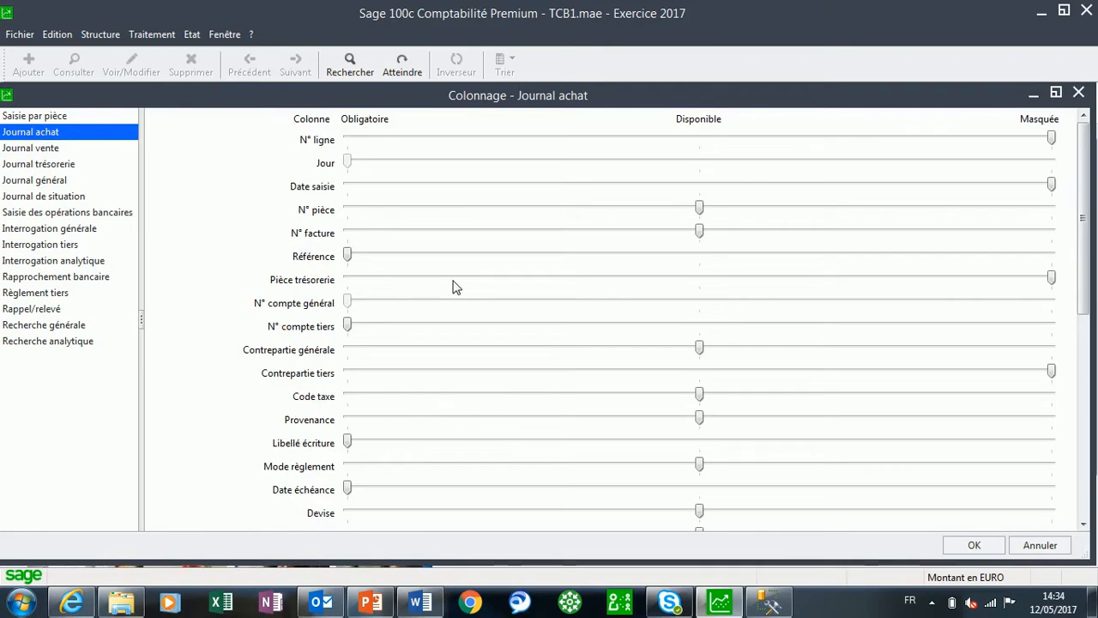
click(350, 396)
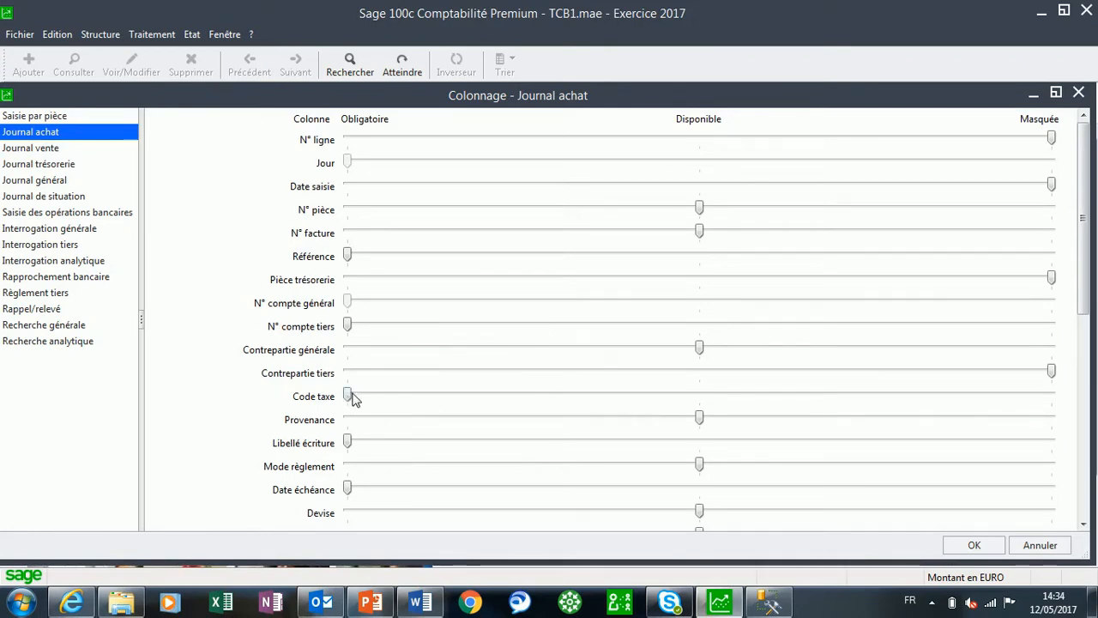
click(350, 465)
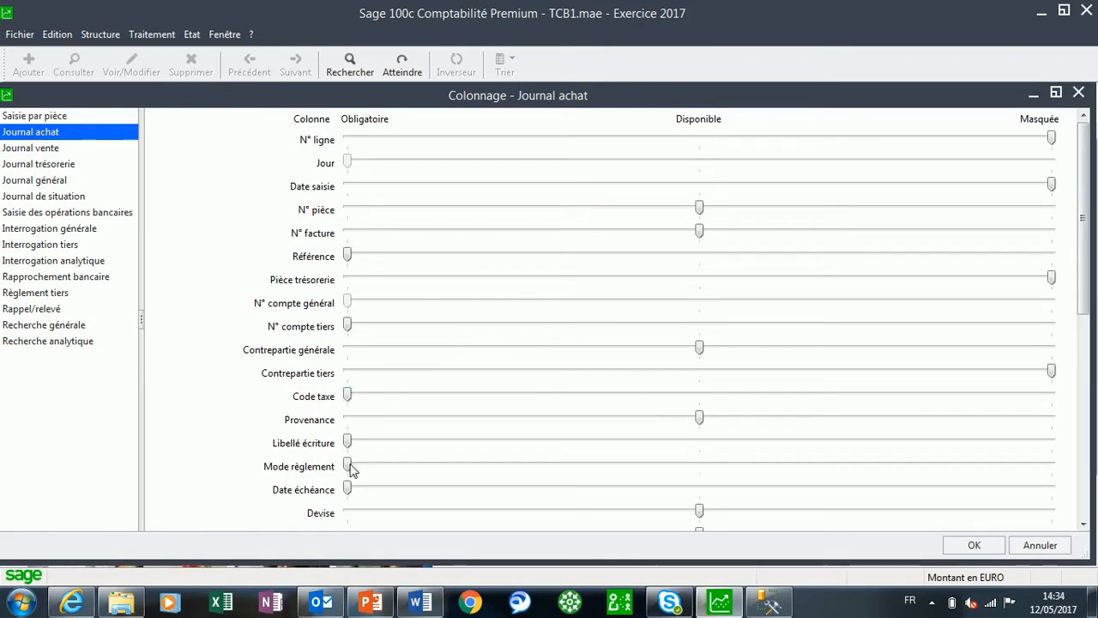
Set the Code taxe and Mode règlement columns to Obligatoire for Journal vente
click(34, 152)
click(348, 398)
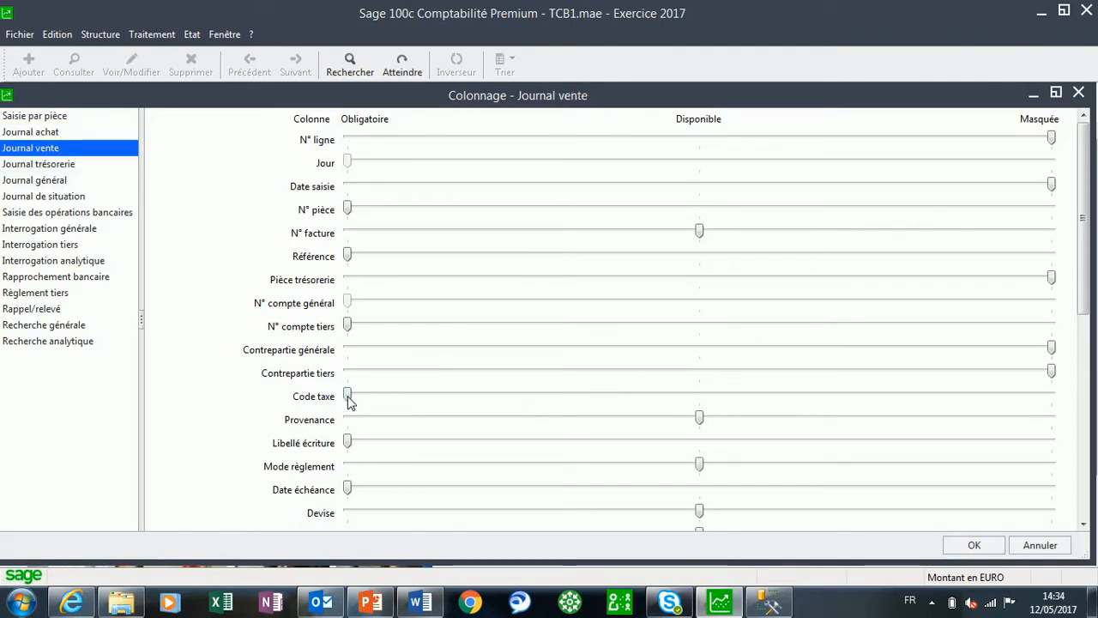
click(351, 466)
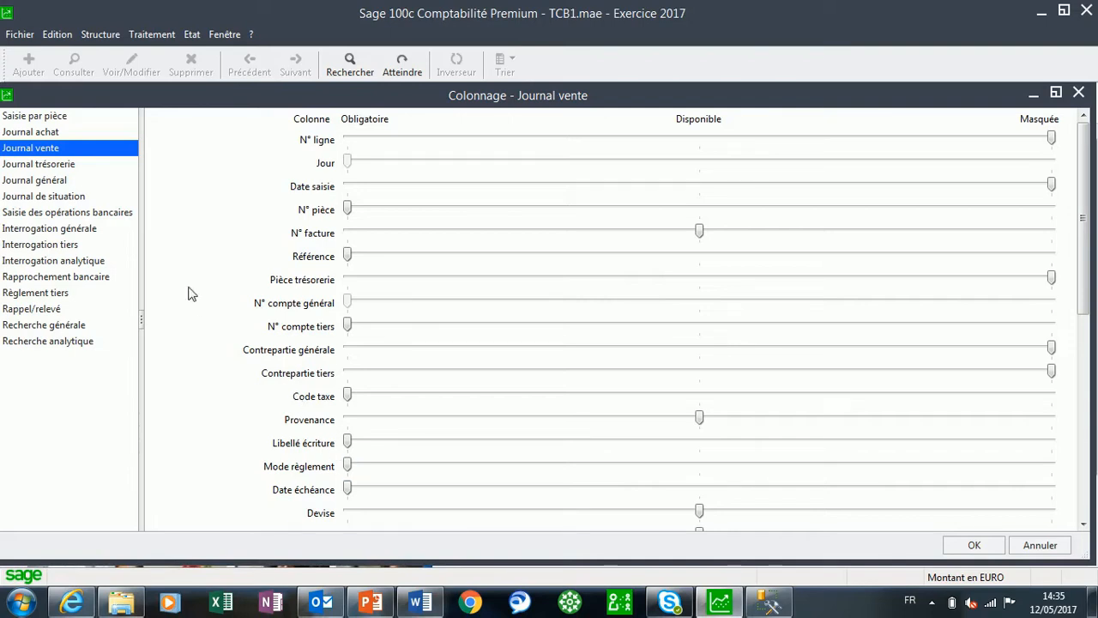
Set Mode règlement and N° facture to Obligatoire for Interrogation tiers and validate the column layout
click(22, 244)
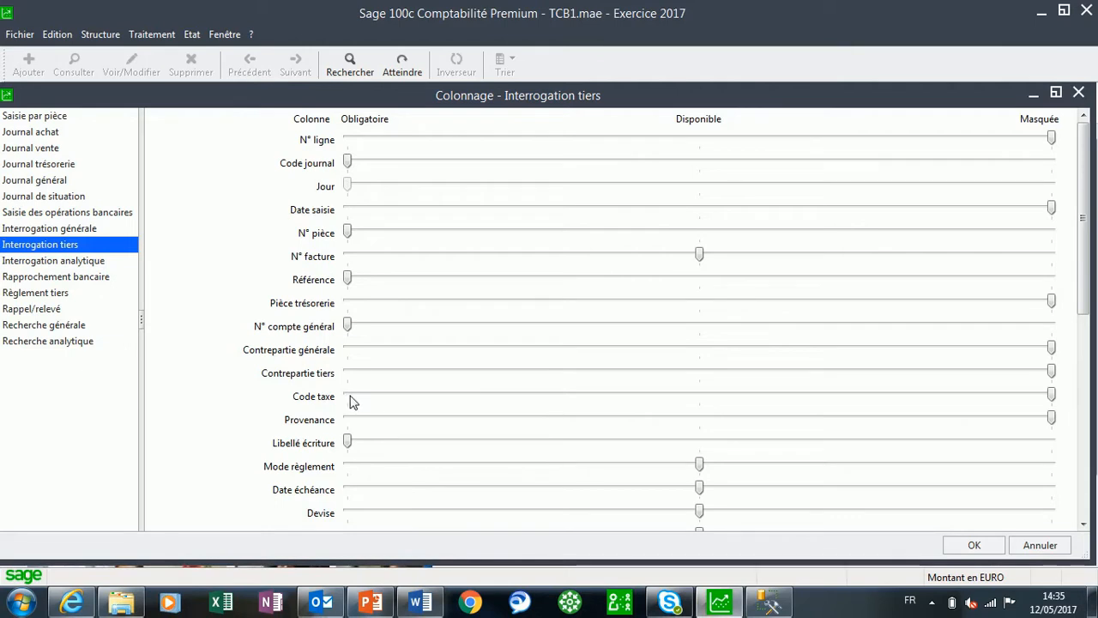
click(353, 467)
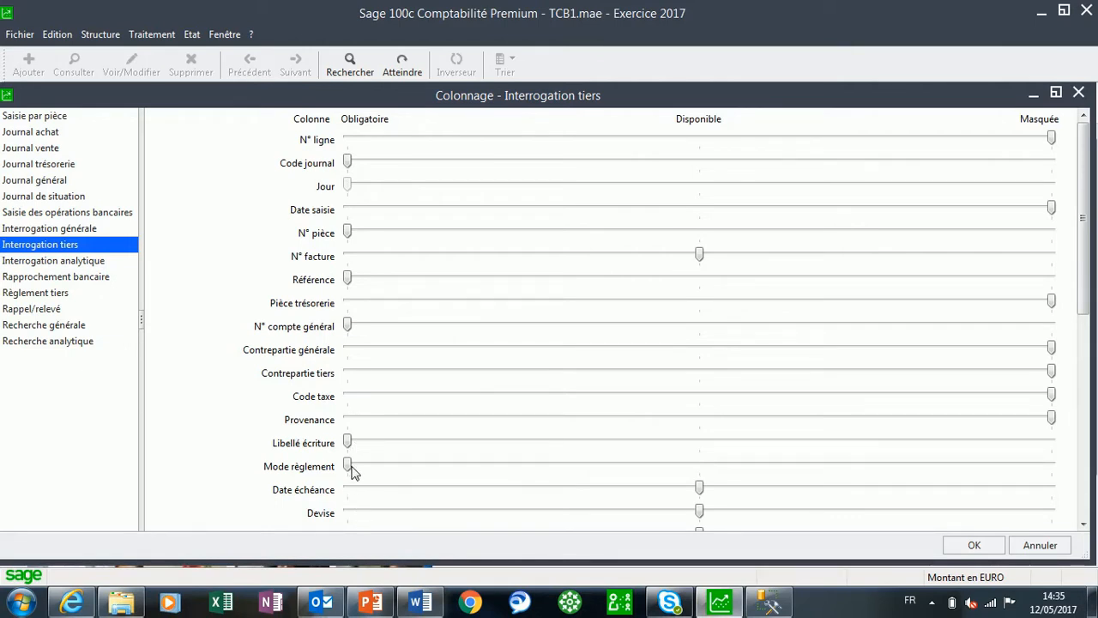
click(352, 259)
click(973, 546)
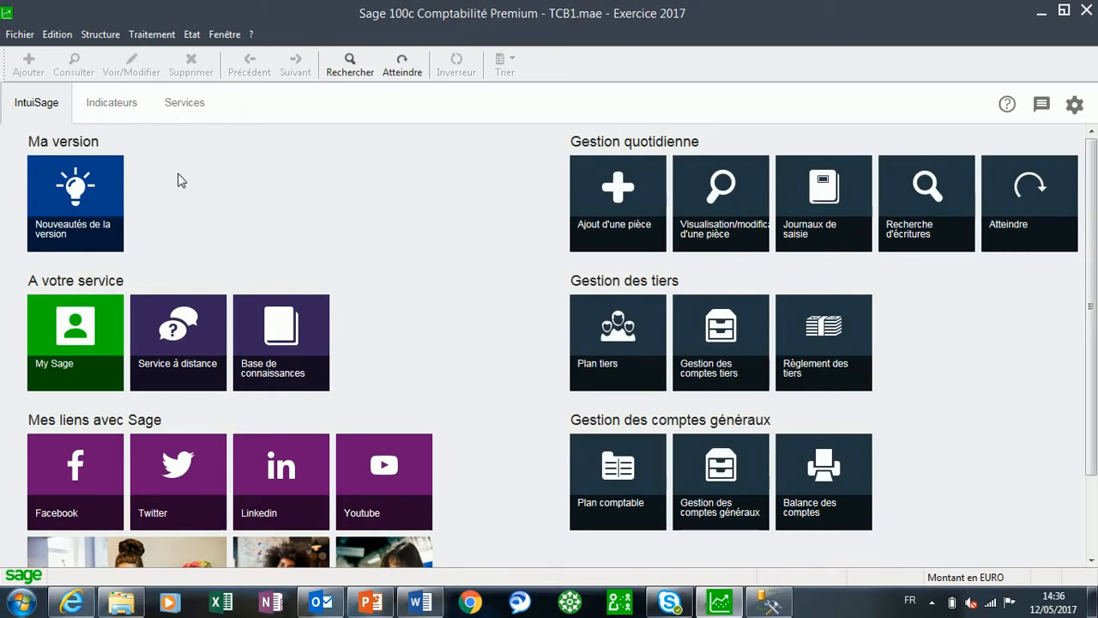
Start adding a new accounting document by piece and choose the journal VTE Ventes marchandises
click(145, 36)
mouse_move(230, 34)
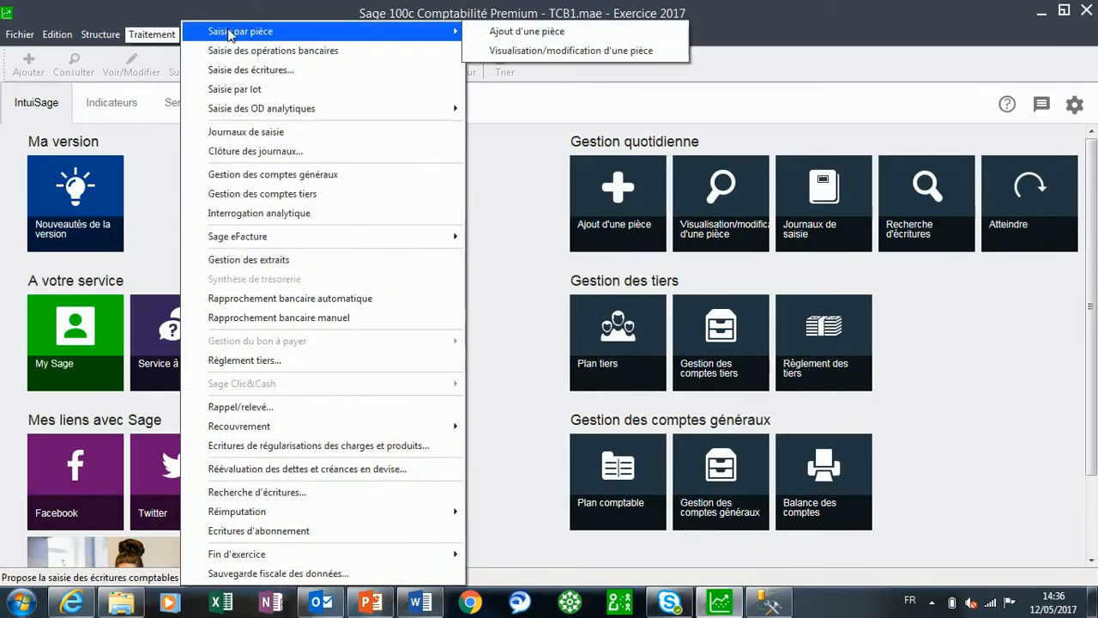
click(503, 33)
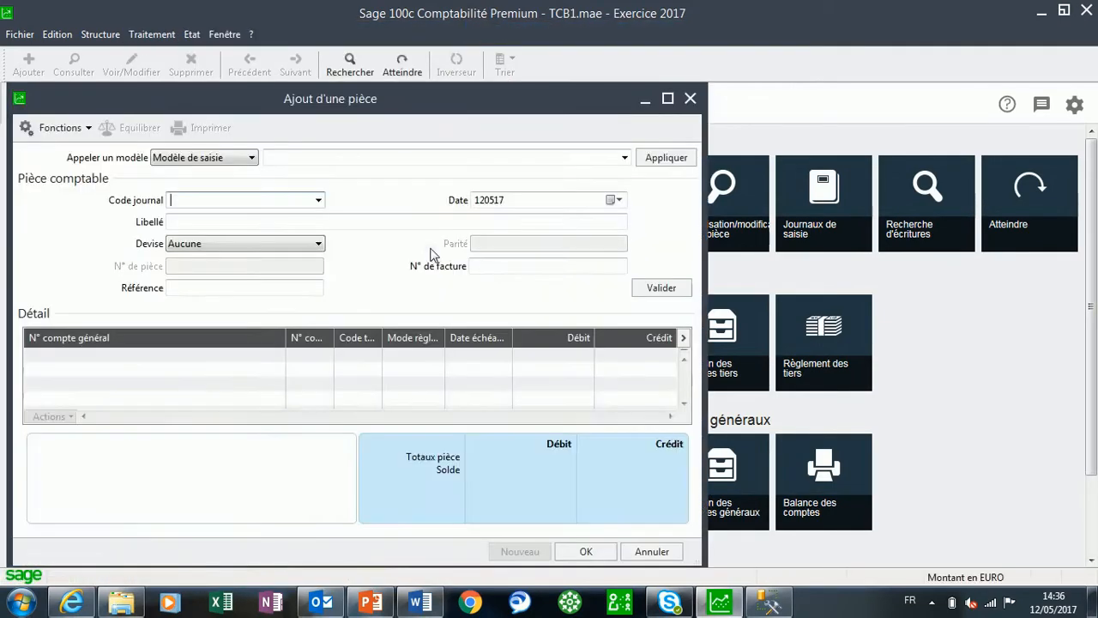
click(668, 96)
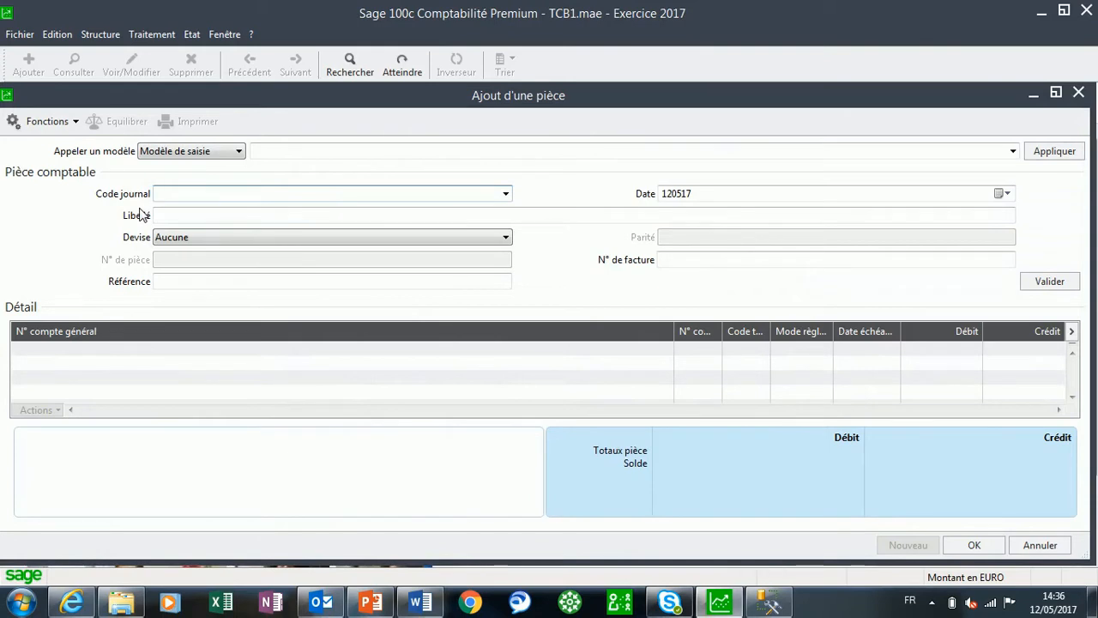
click(506, 194)
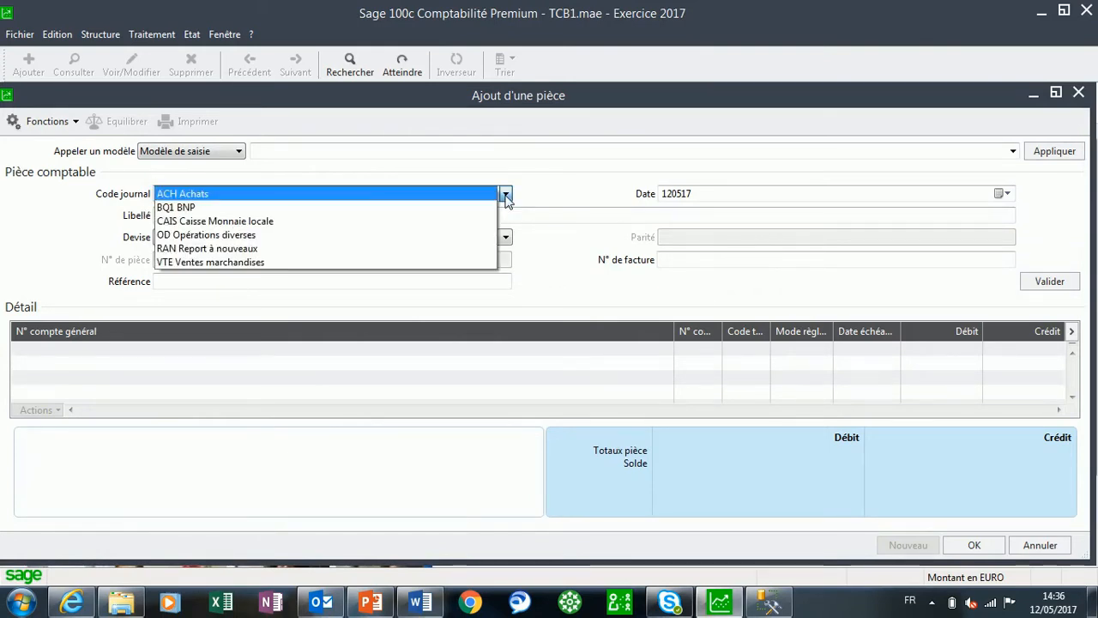
click(239, 262)
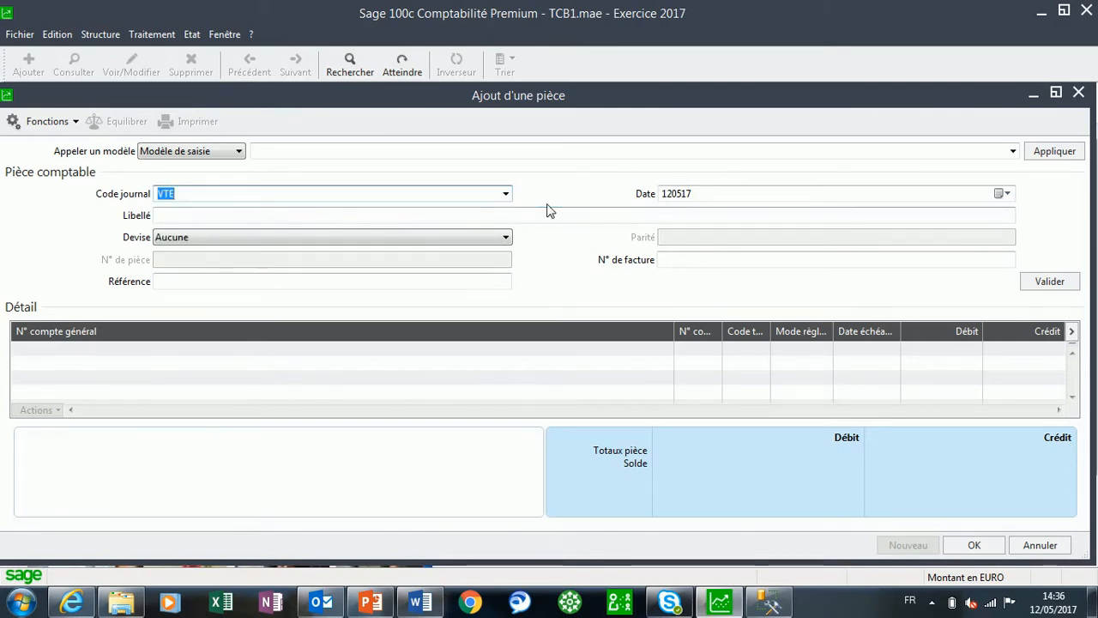
click(1000, 194)
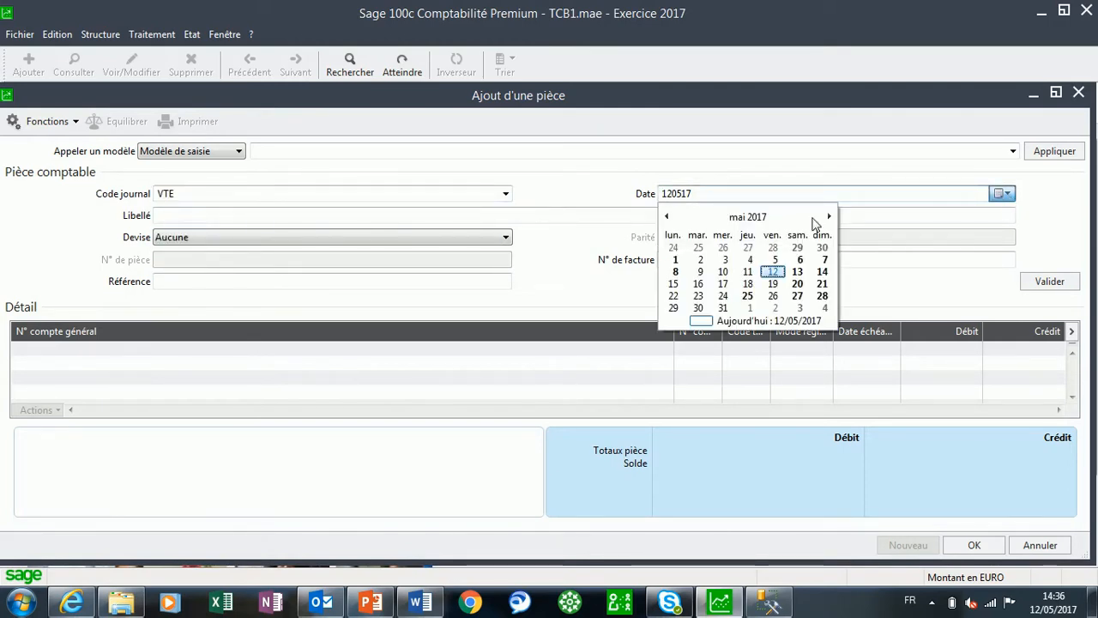
click(667, 217)
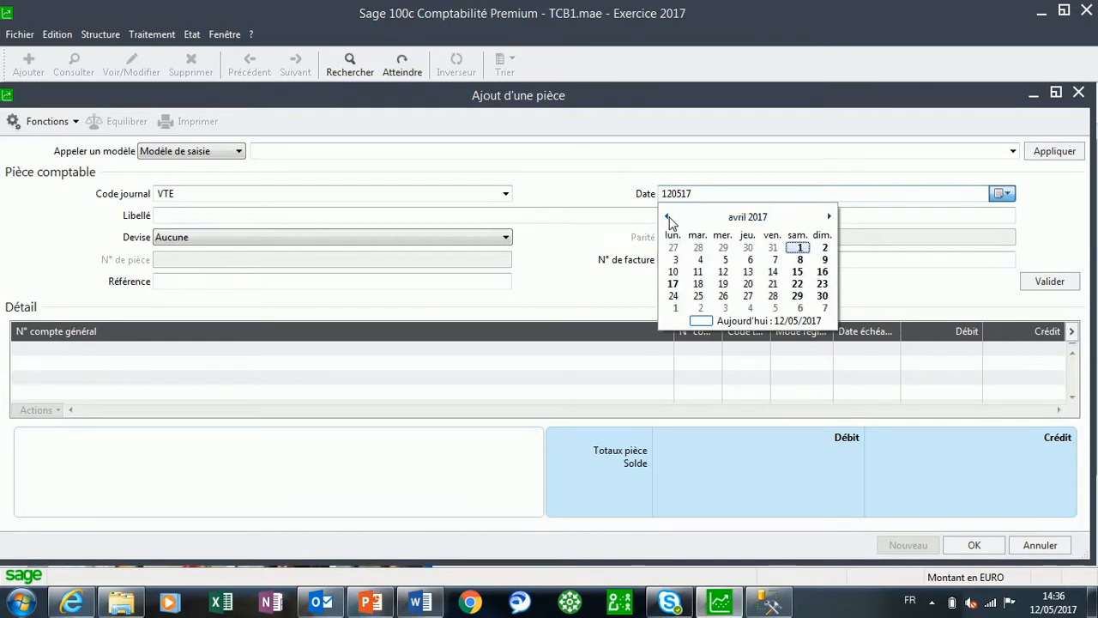
click(669, 217)
click(668, 217)
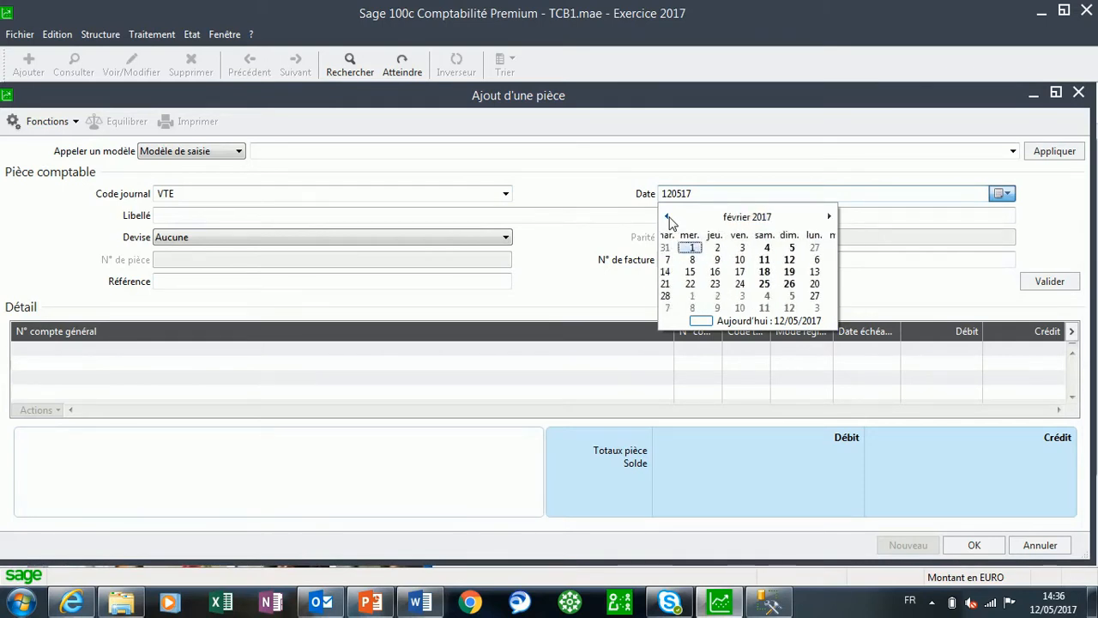
click(669, 217)
click(697, 271)
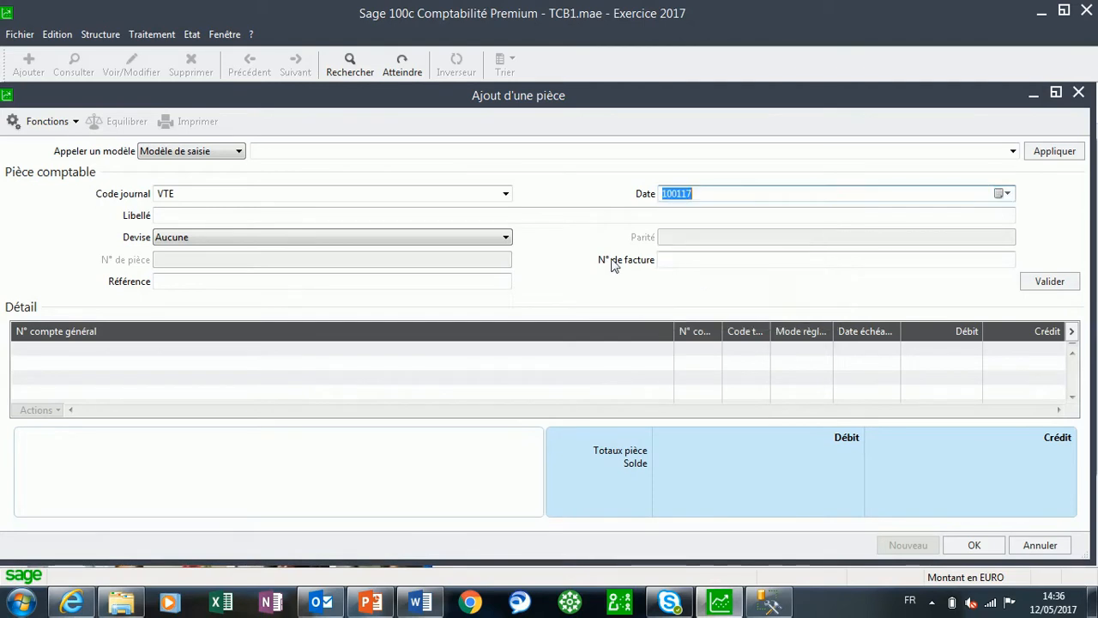
Enter "Facture client ACDFDROMEARDECHE" as the document's Libellé
key(Tab)
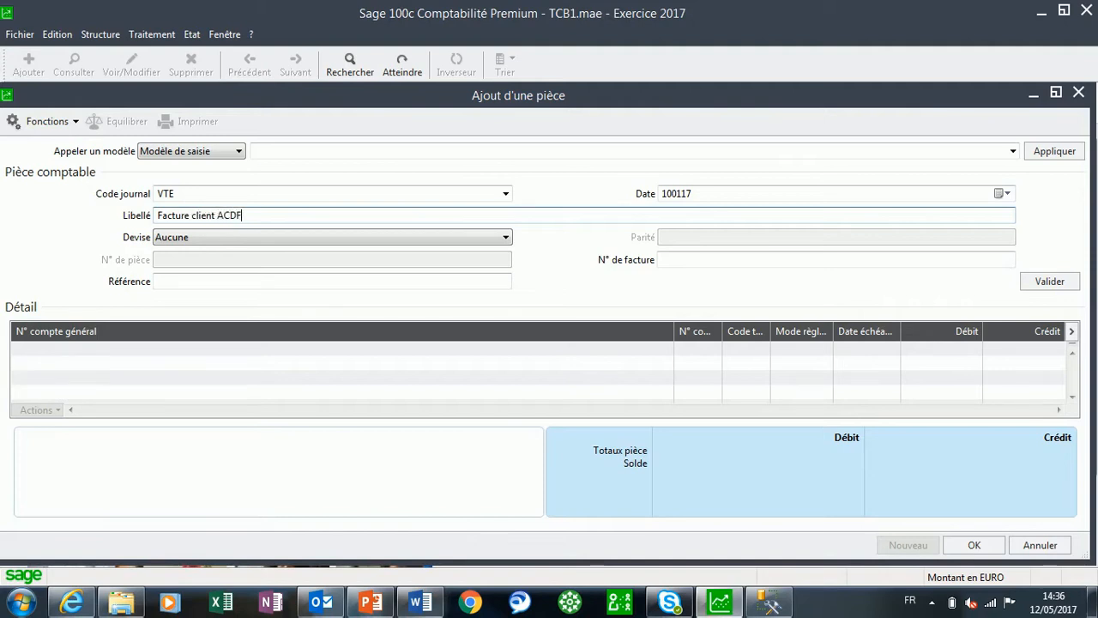
text(E)
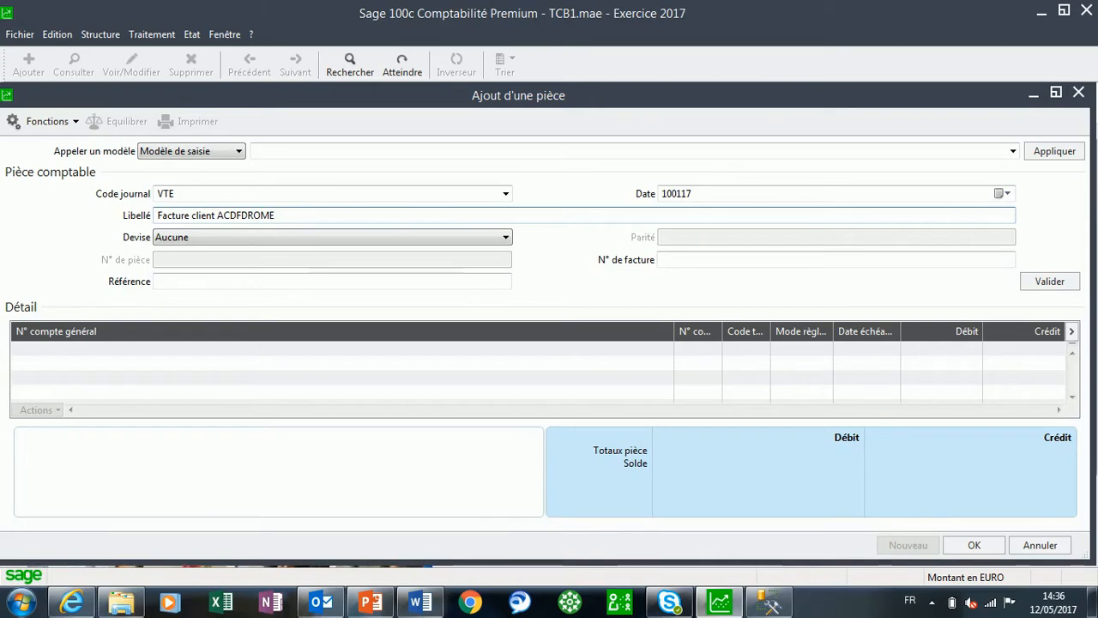
text(ARC)
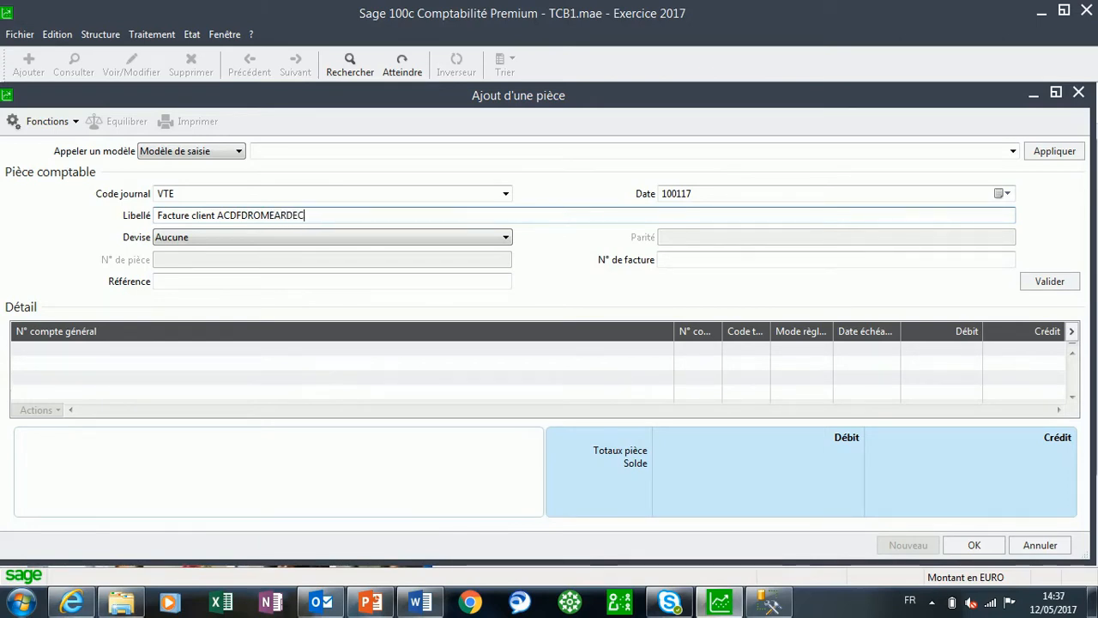
text(ECHE)
Enter FAC0001 as the invoice number and validate the document header
click(666, 260)
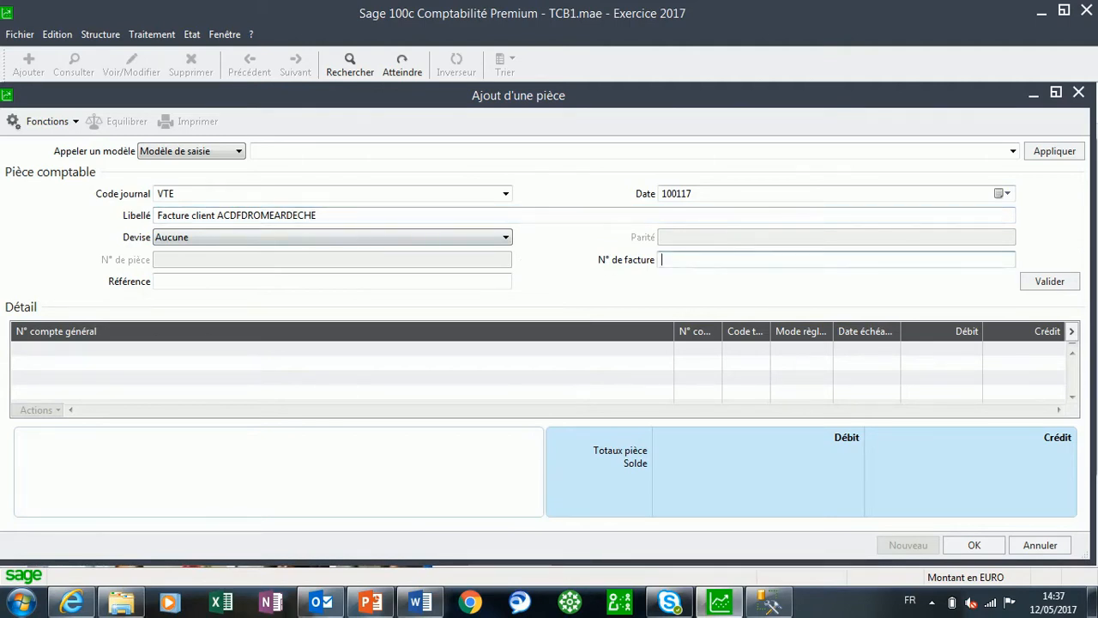
text(FAC0001)
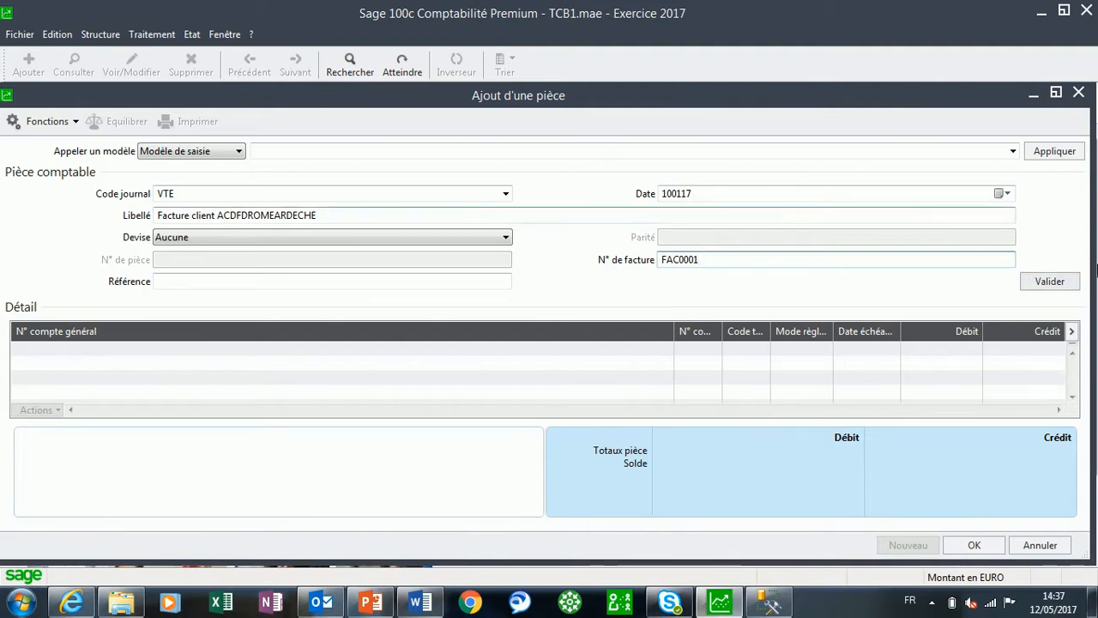
click(1042, 286)
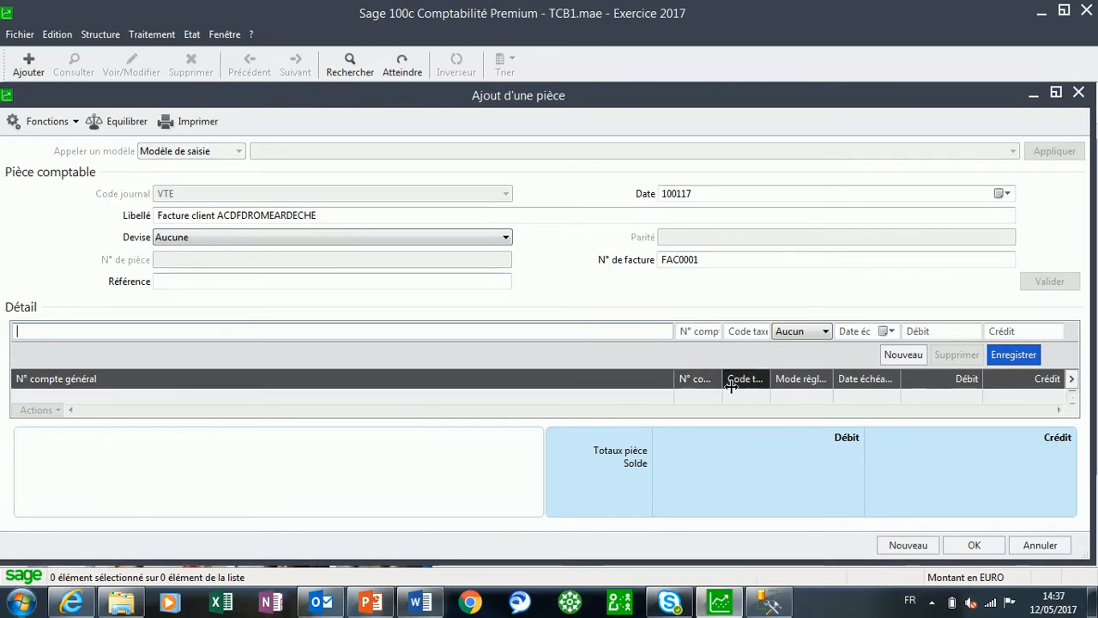
Widen the N° compte tiers, Code taxe, Mode règlement and Date échéance columns and narrow N° compte général so all detail columns fit
drag(727, 379, 770, 379)
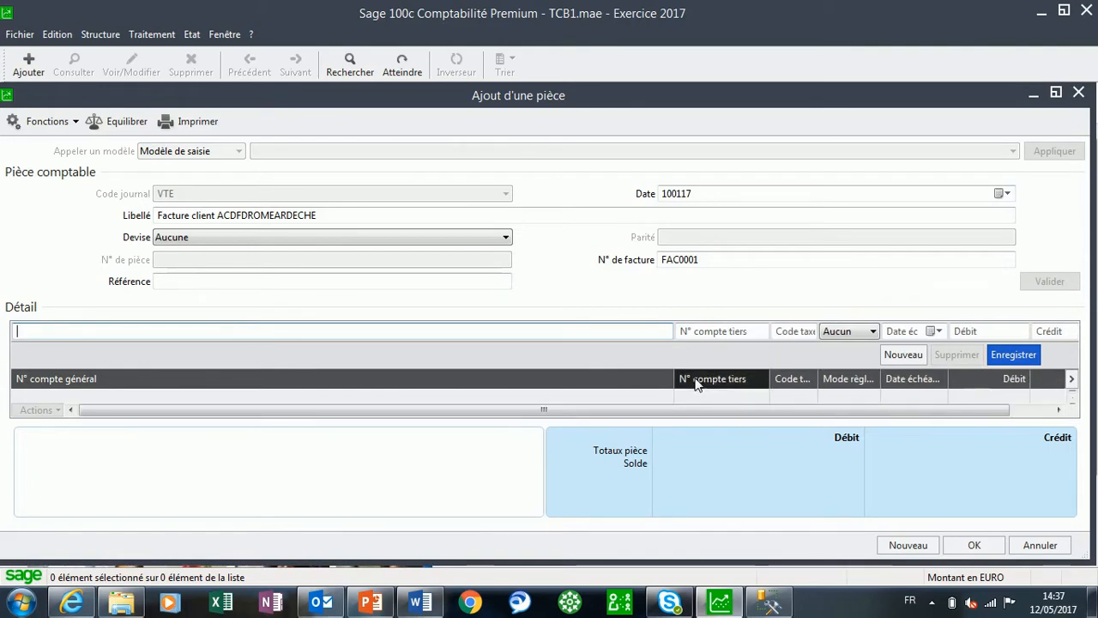
drag(680, 380, 627, 380)
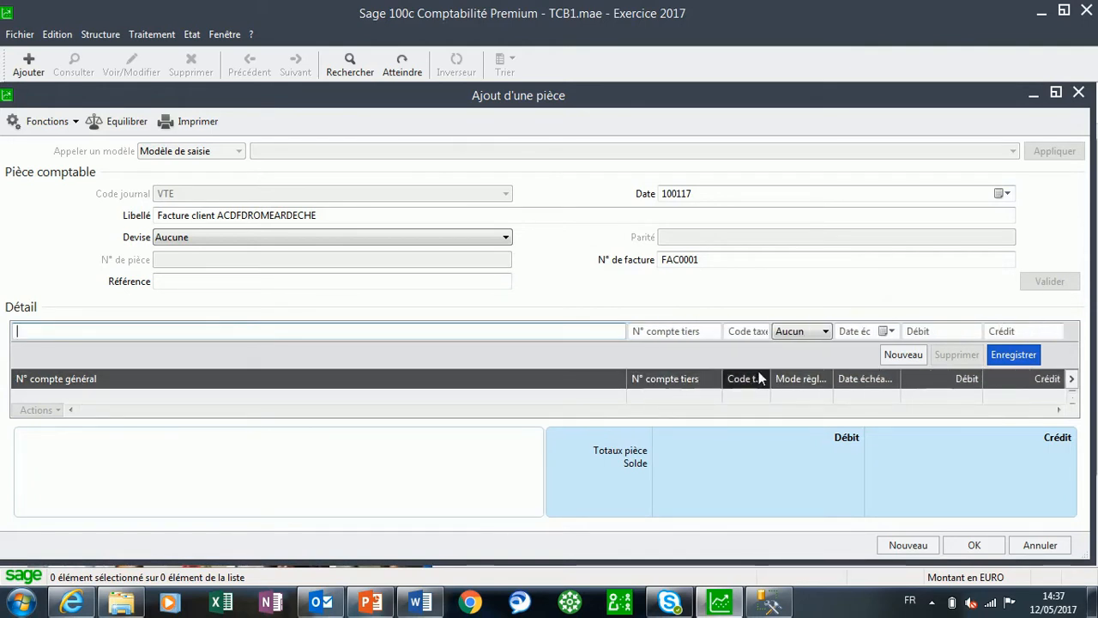
drag(774, 382, 810, 383)
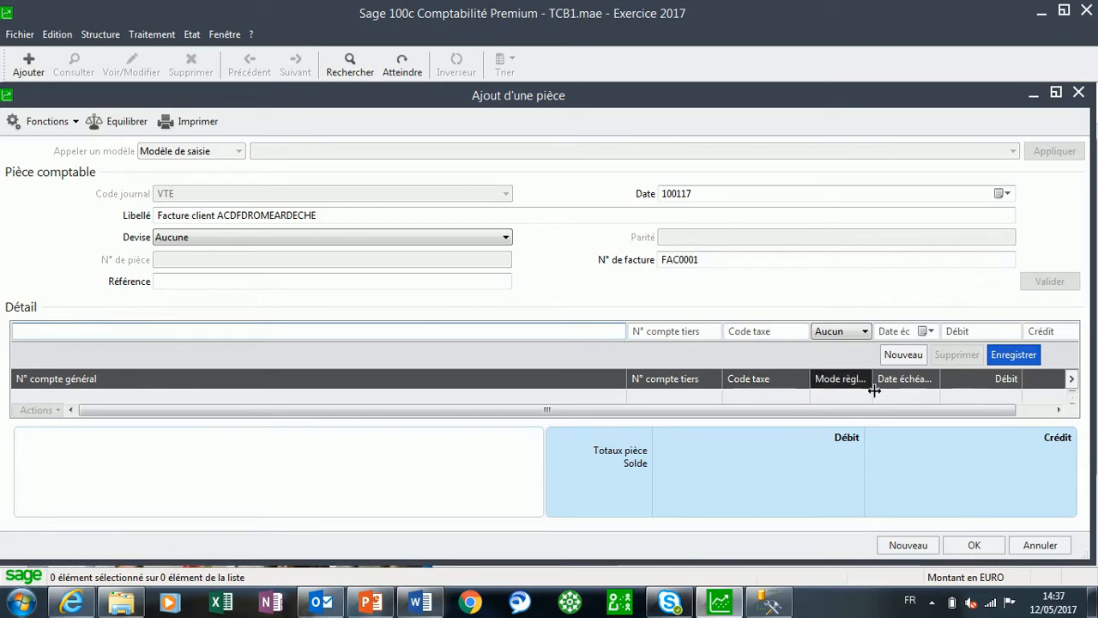
drag(881, 386, 901, 385)
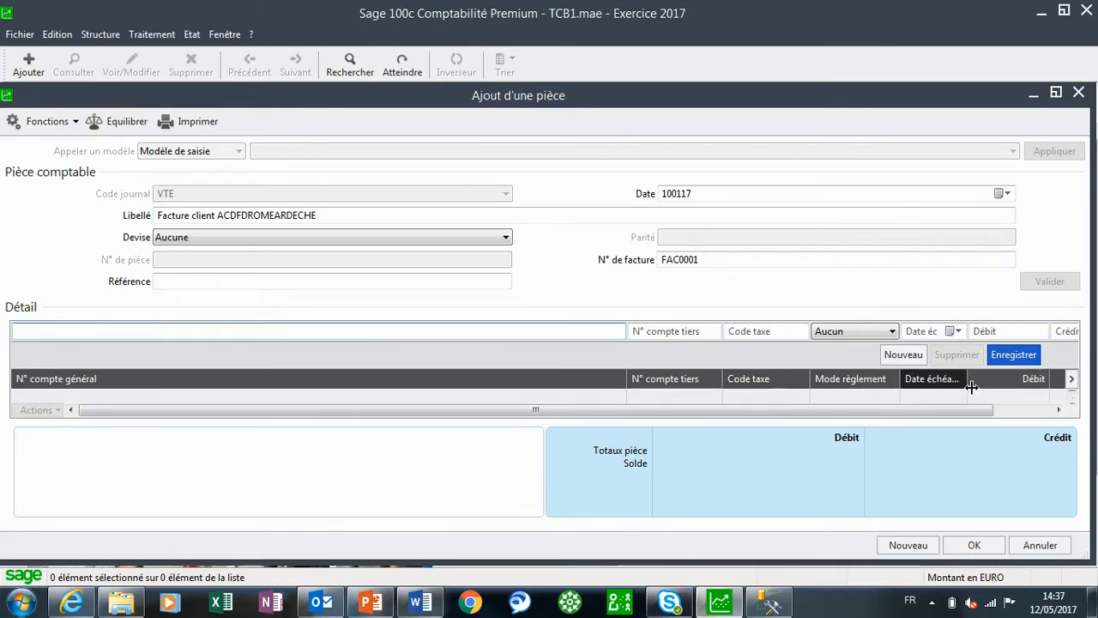
drag(968, 385, 988, 386)
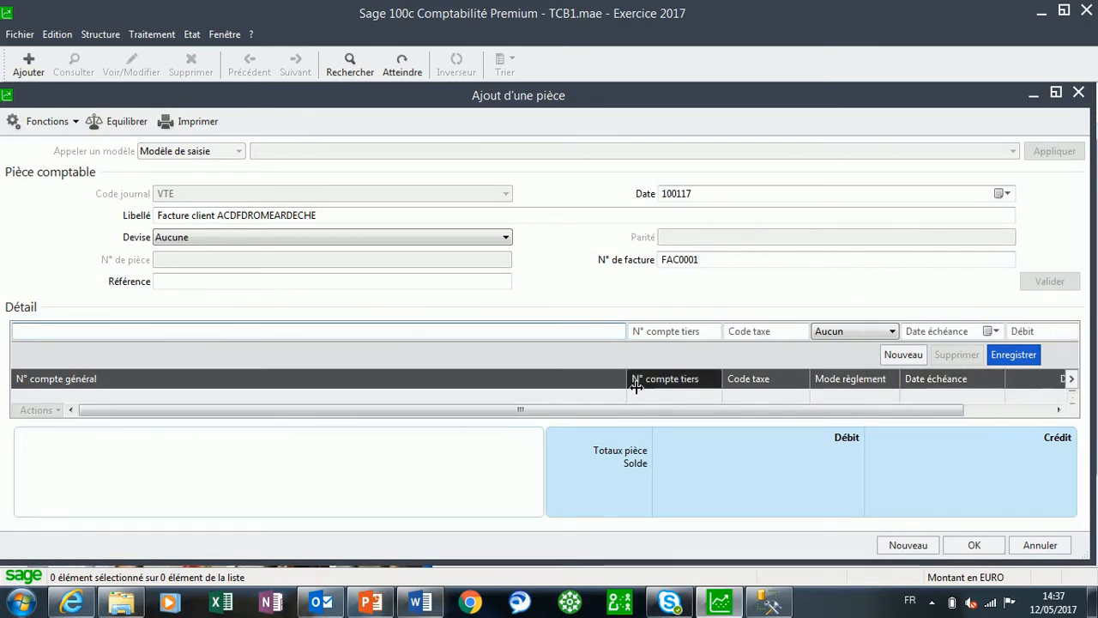
drag(629, 380, 387, 383)
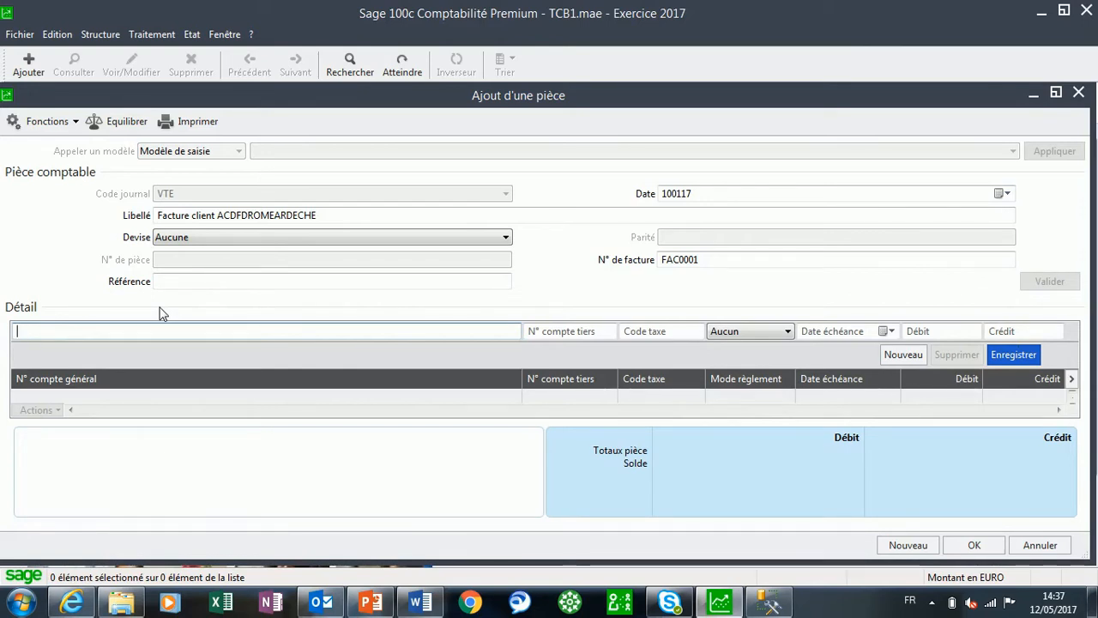
Add a detail line on account 70102000 Ventes de poêles à bois à 20% with tax code C20 and a credit of 15000
text(70)
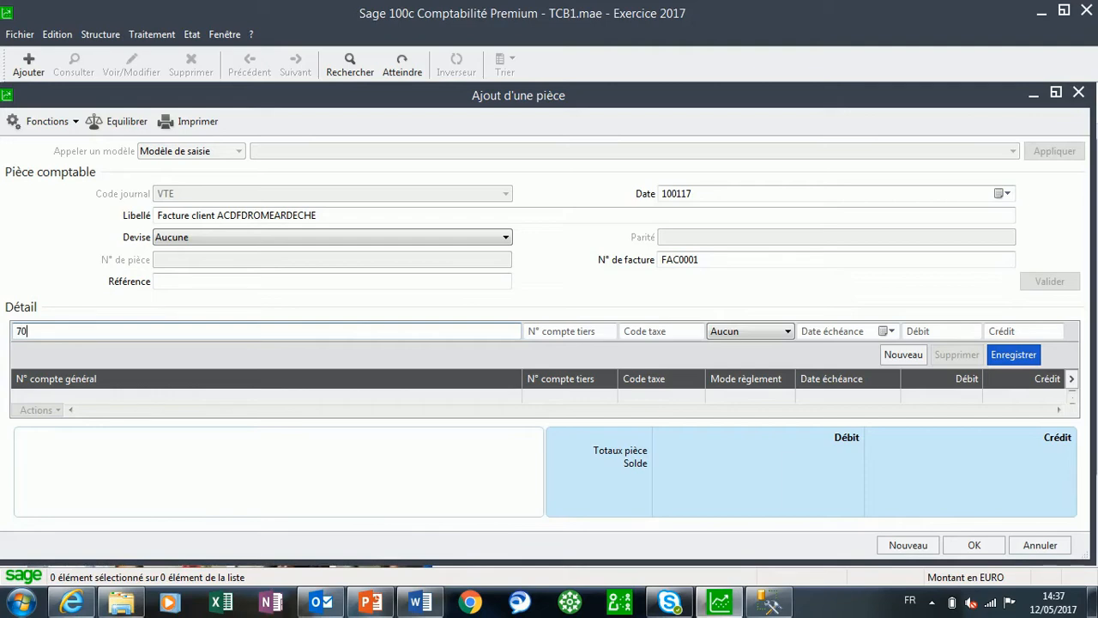
text(100200)
key(Tab)
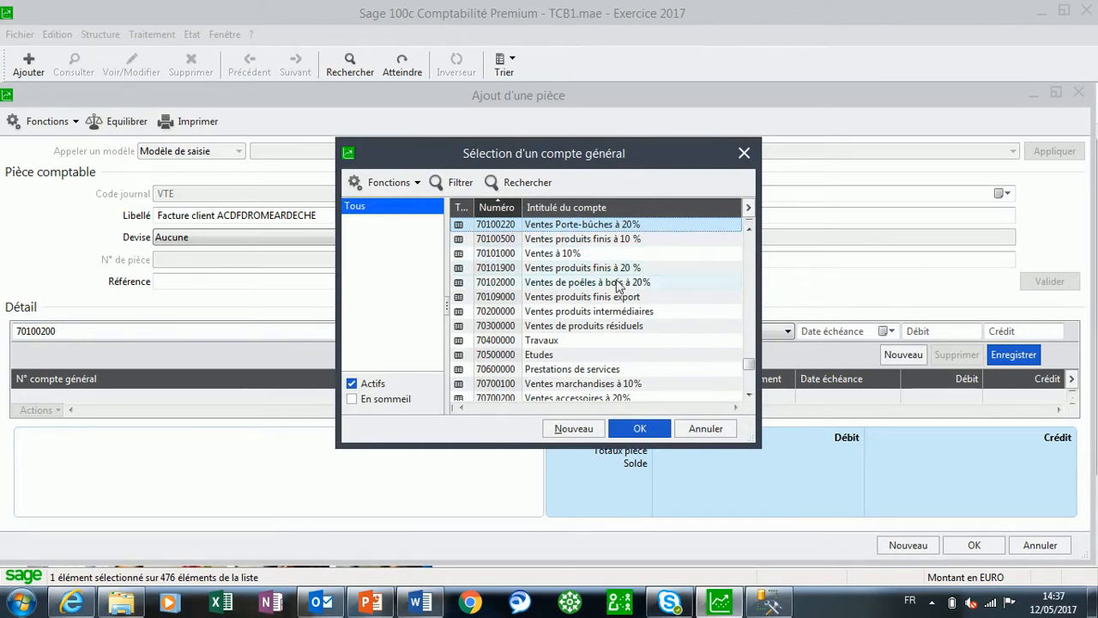
double_click(558, 283)
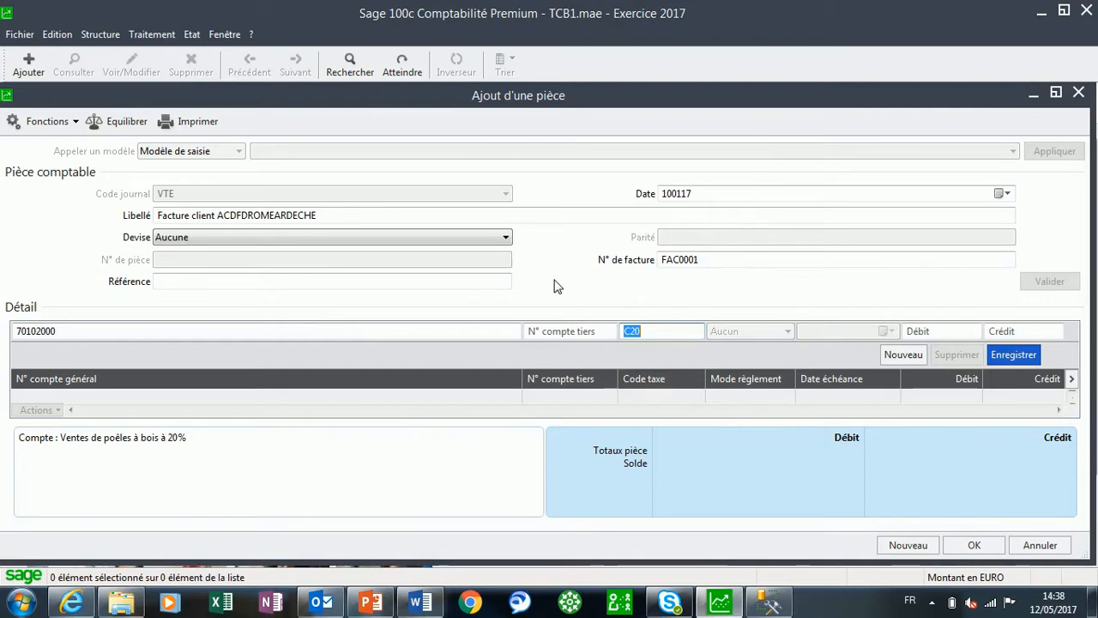
key(Tab)
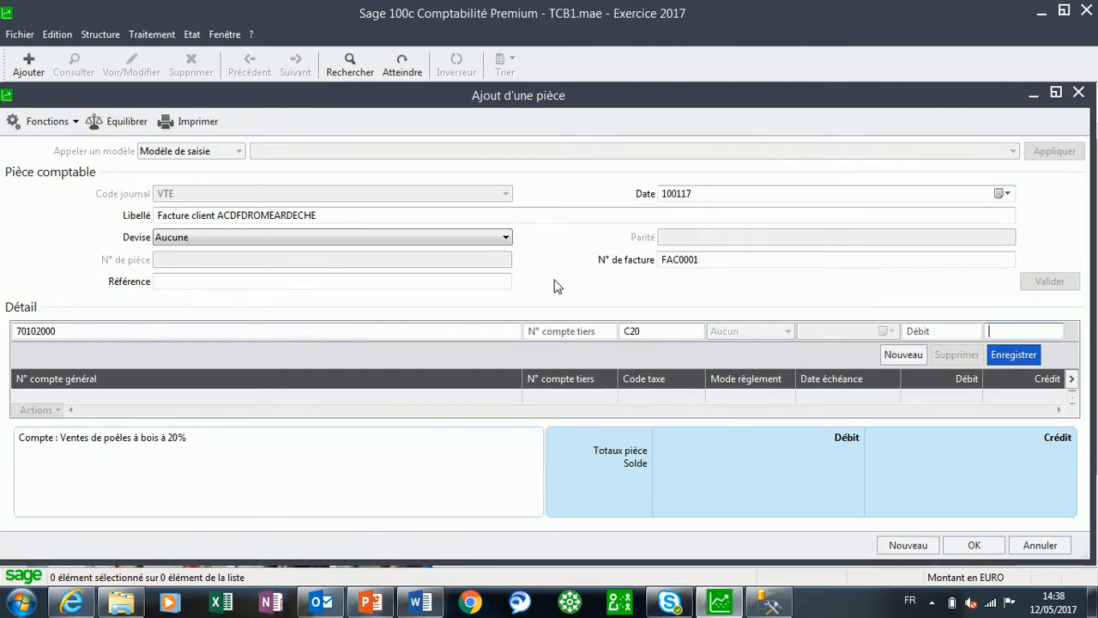
text(15000)
key(Return)
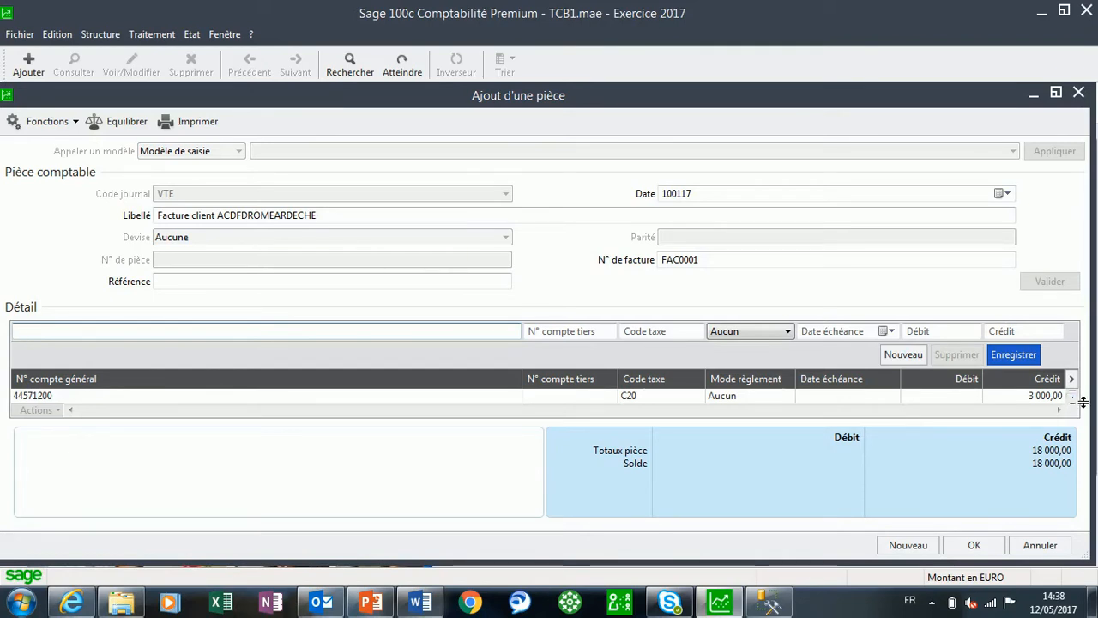
Fill in the customer line with third-party account ACDFDROMEARDECHE, payment mode Chèque and a debit of 18000
scroll(1076, 405, down, 1)
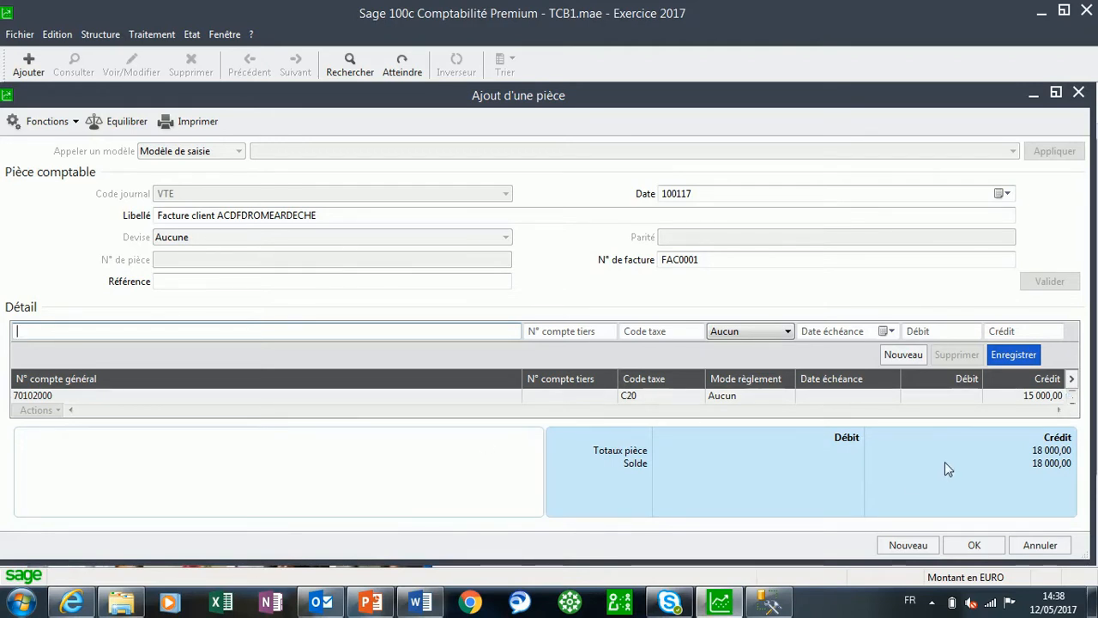
key(Tab)
text(A)
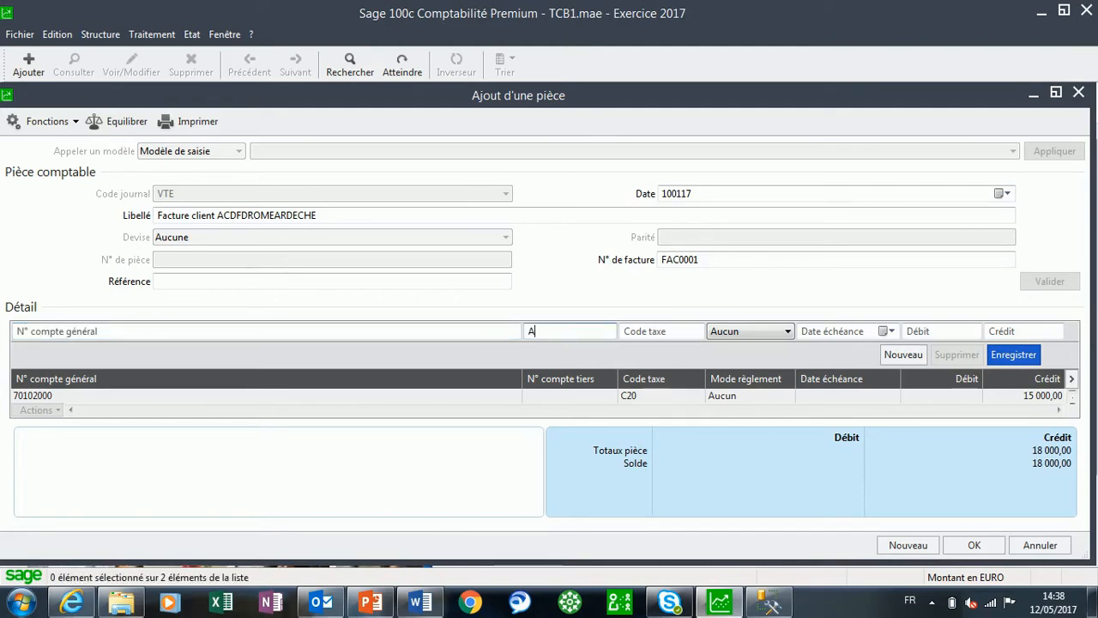
text(C)
key(Tab)
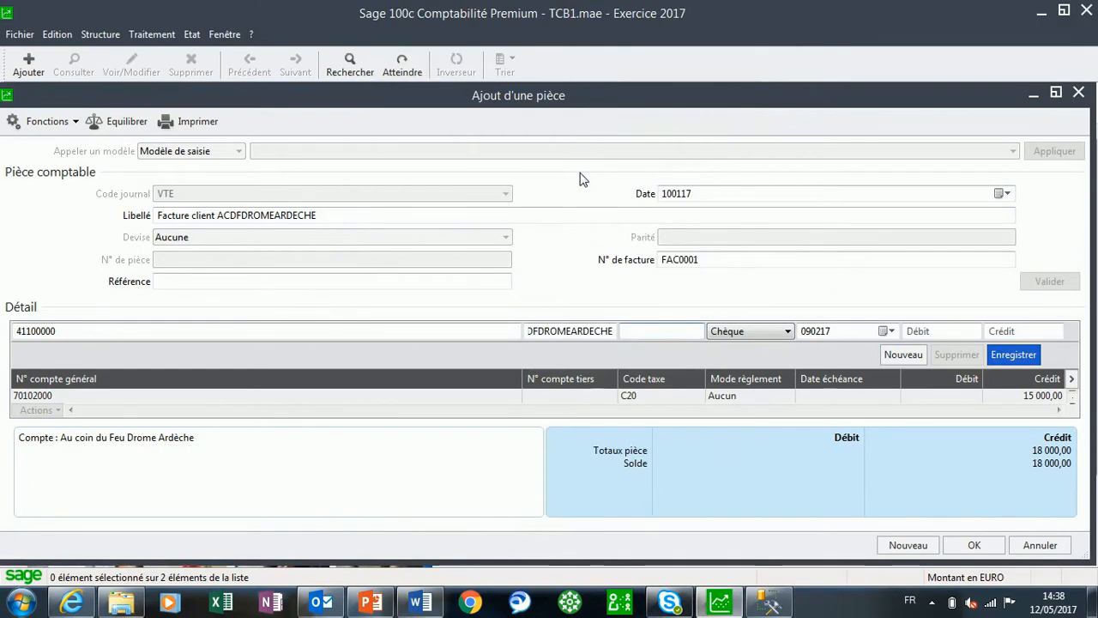
key(Tab)
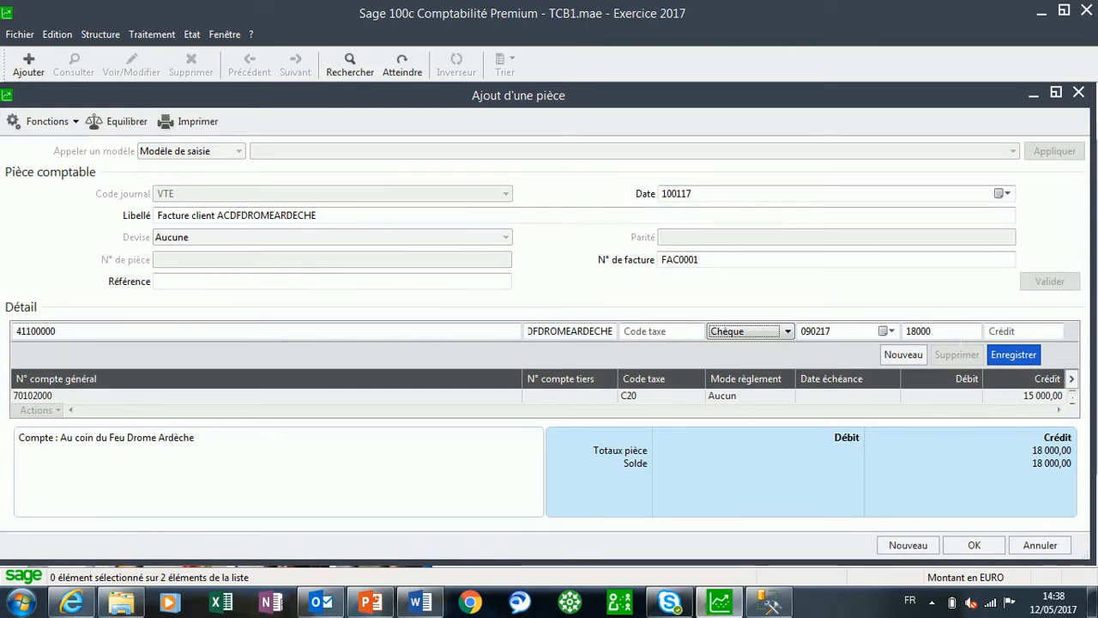
Save the ACDFDROMEARDECHE customer line and record the balanced document
click(1020, 355)
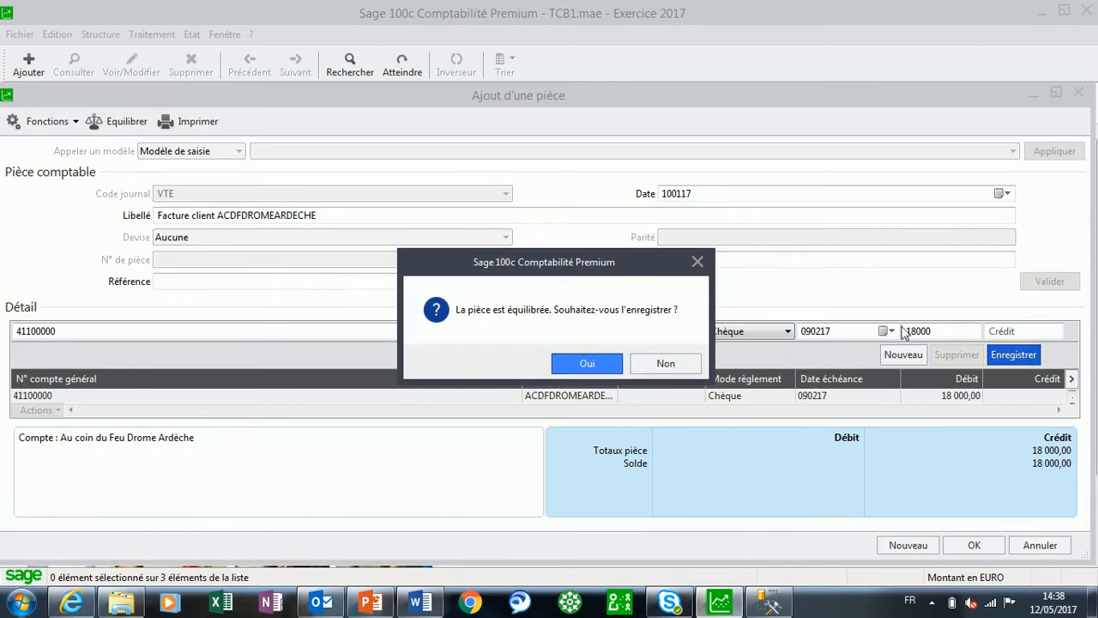
click(590, 362)
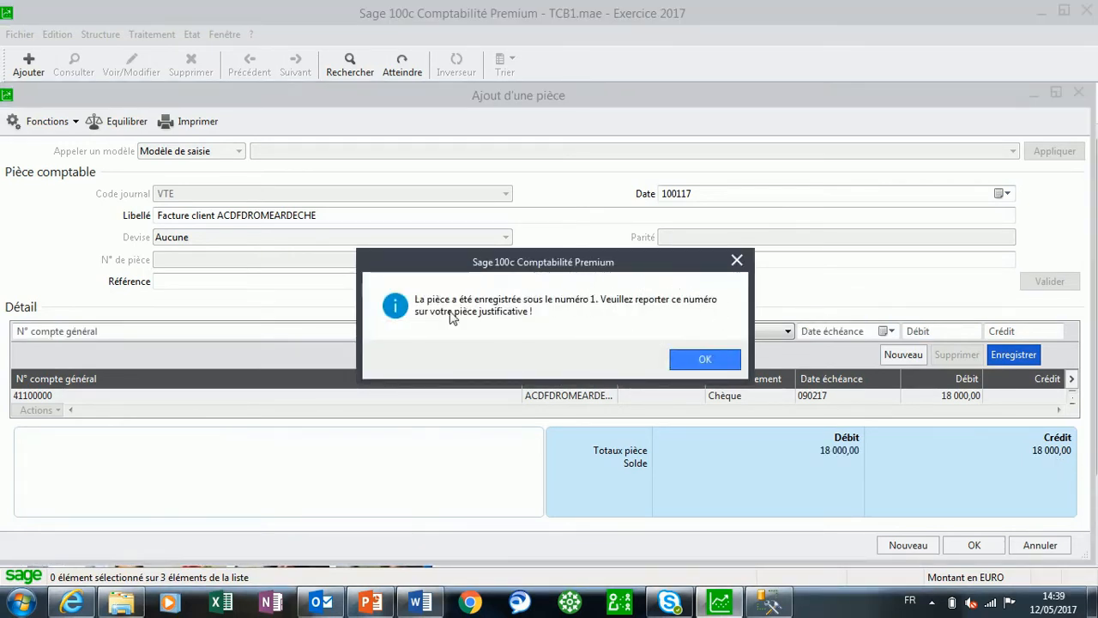
click(695, 363)
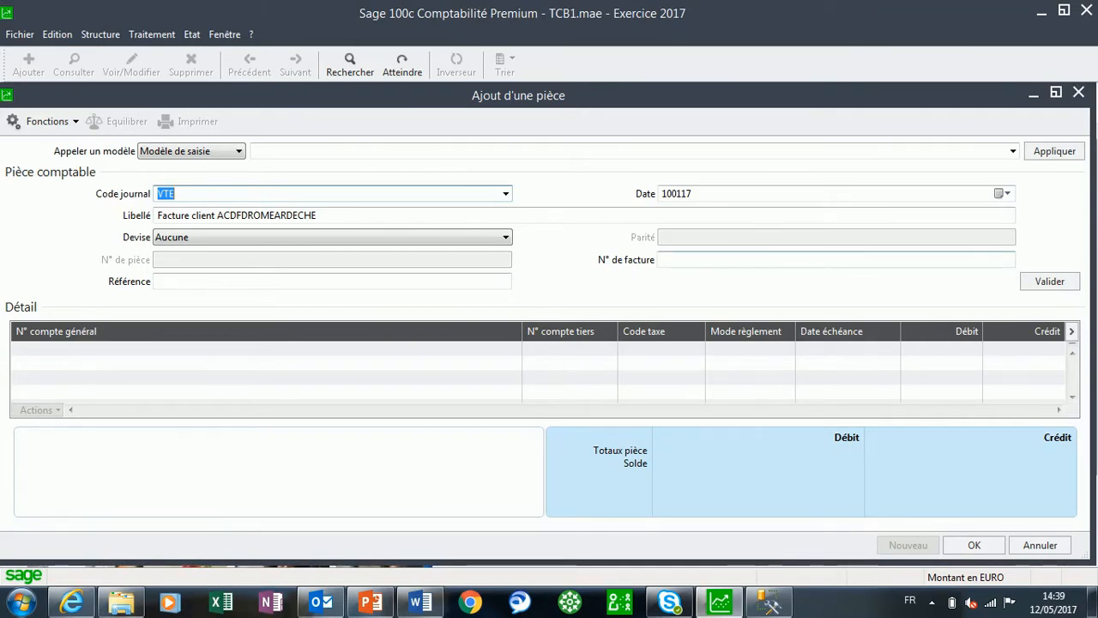
Change the new document's Libellé to "Facture client DELORME"
click(349, 220)
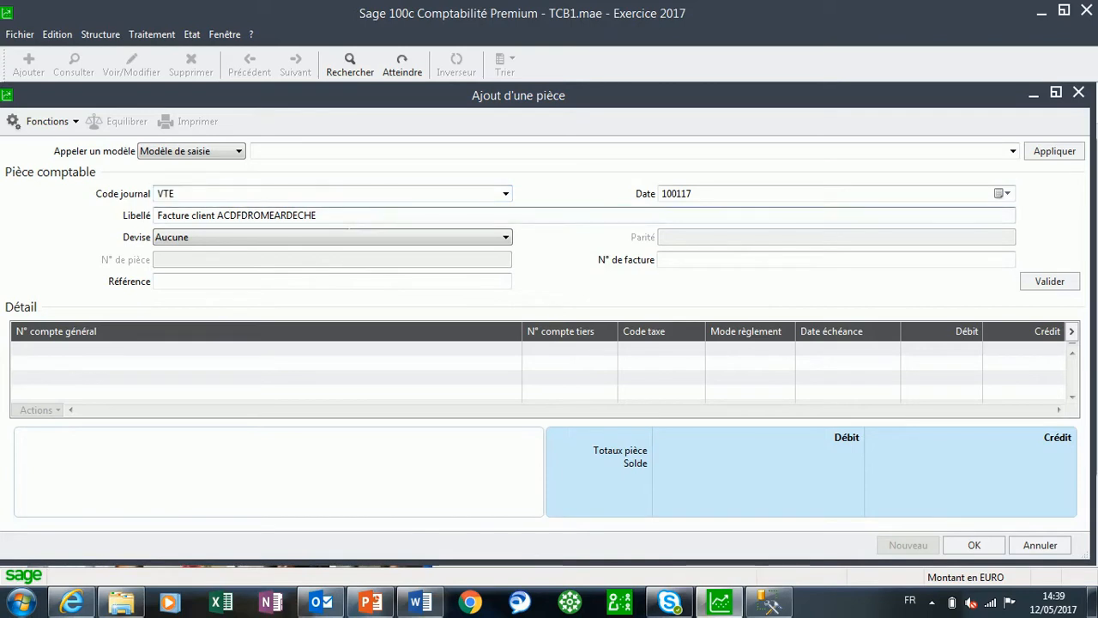
key(BackSpace)
key(BackSpace)
key(BackSpace)
key(BackSpace)
key(BackSpace)
key(BackSpace)
key(BackSpace)
key(BackSpace)
key(BackSpace)
key(BackSpace)
key(BackSpace)
key(BackSpace)
key(BackSpace)
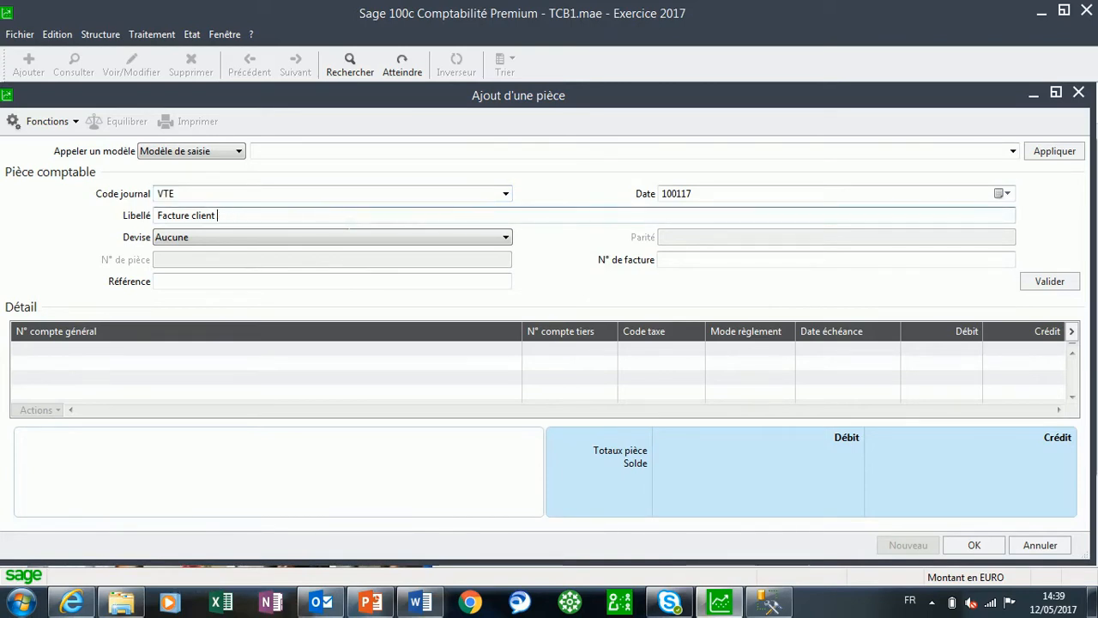
text(DELORME)
Enter FAC00002 as the invoice number and validate the document header
click(729, 259)
text(FA)
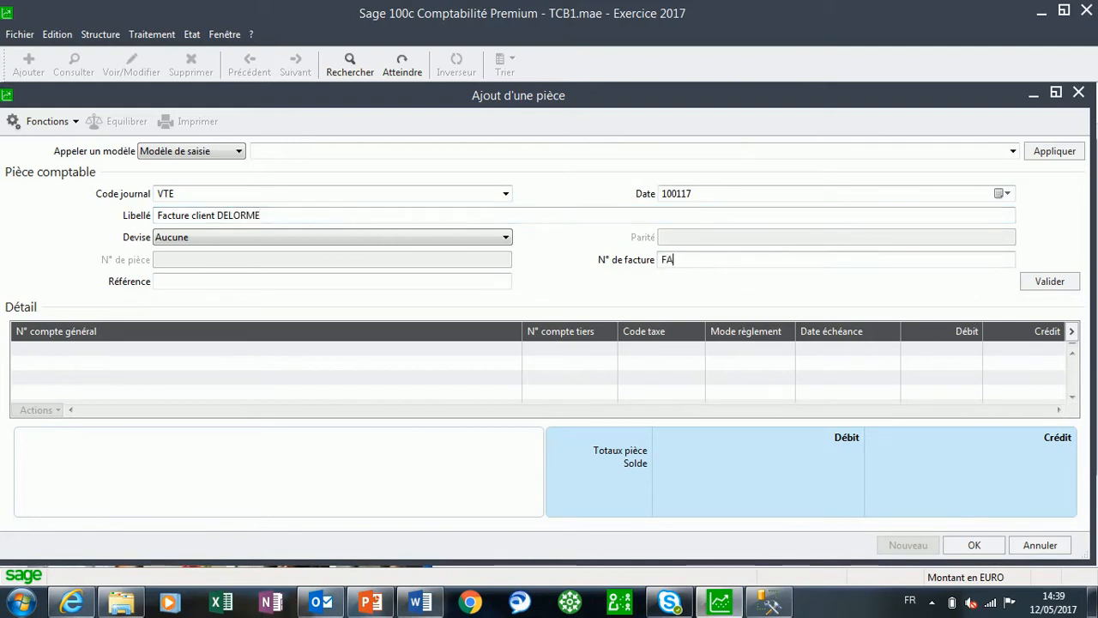
text(C00002)
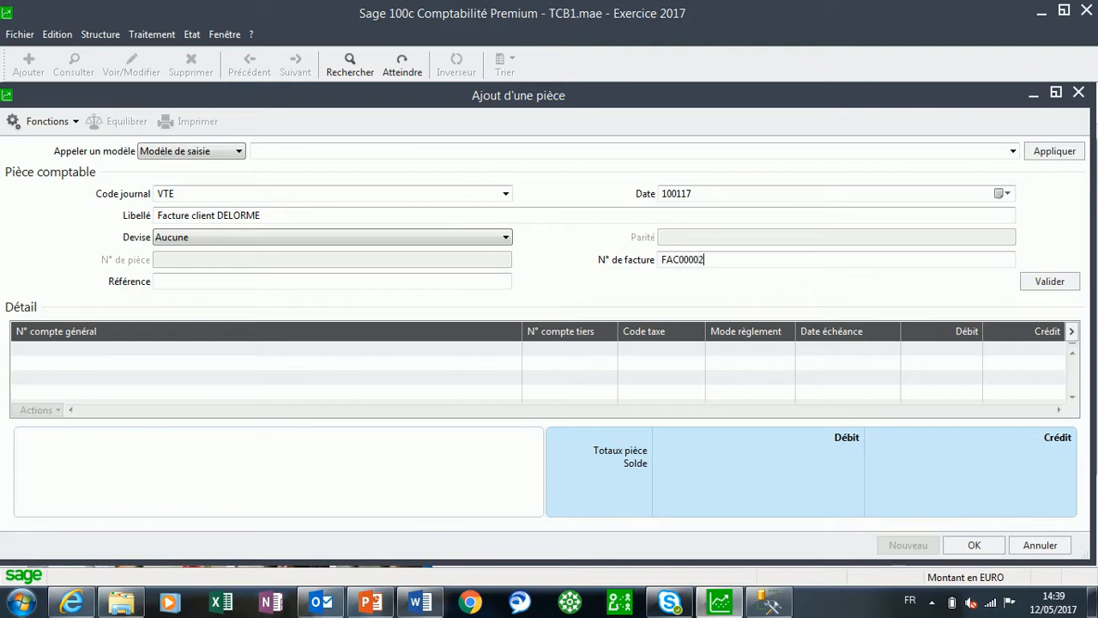
click(1048, 283)
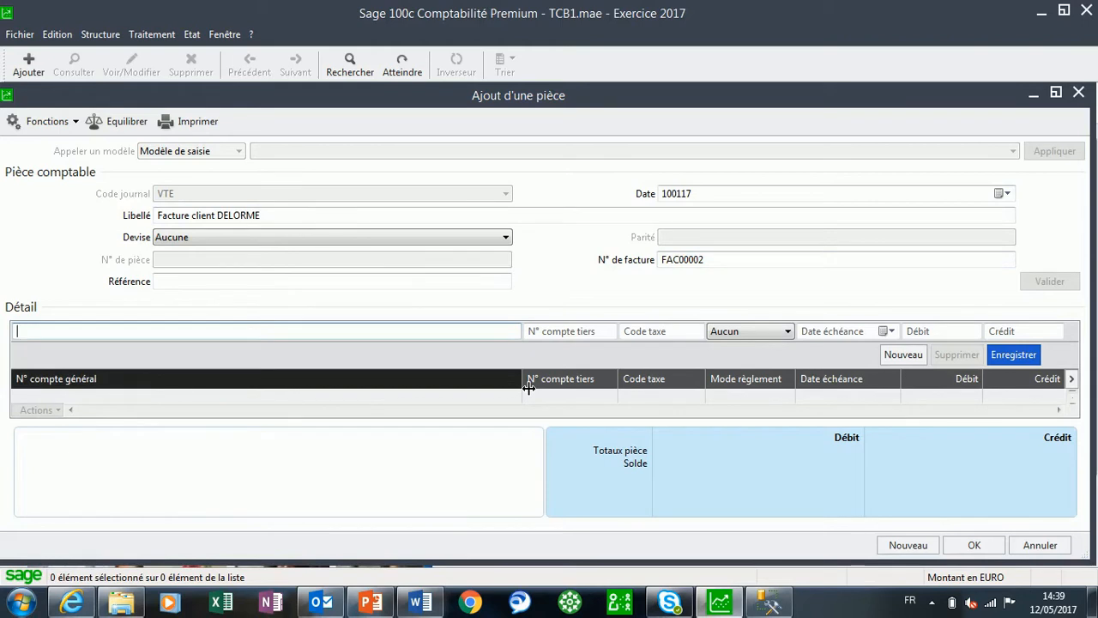
Add a detail line on sales account 70102000 with tax code C20 and a credit of 26000
text(70102)
key(Tab)
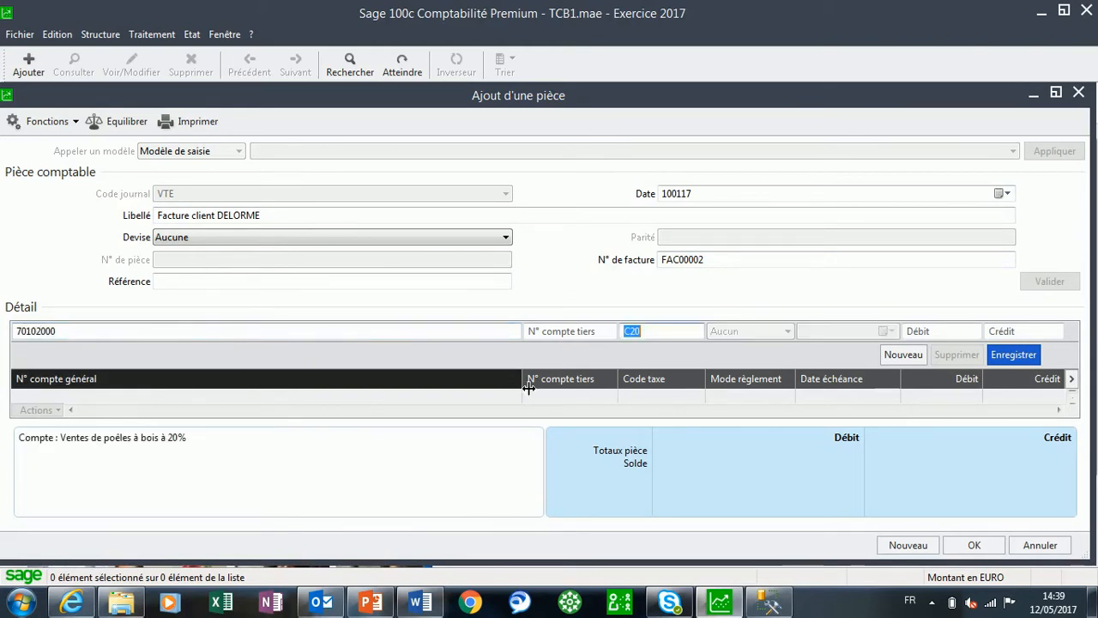
key(Tab)
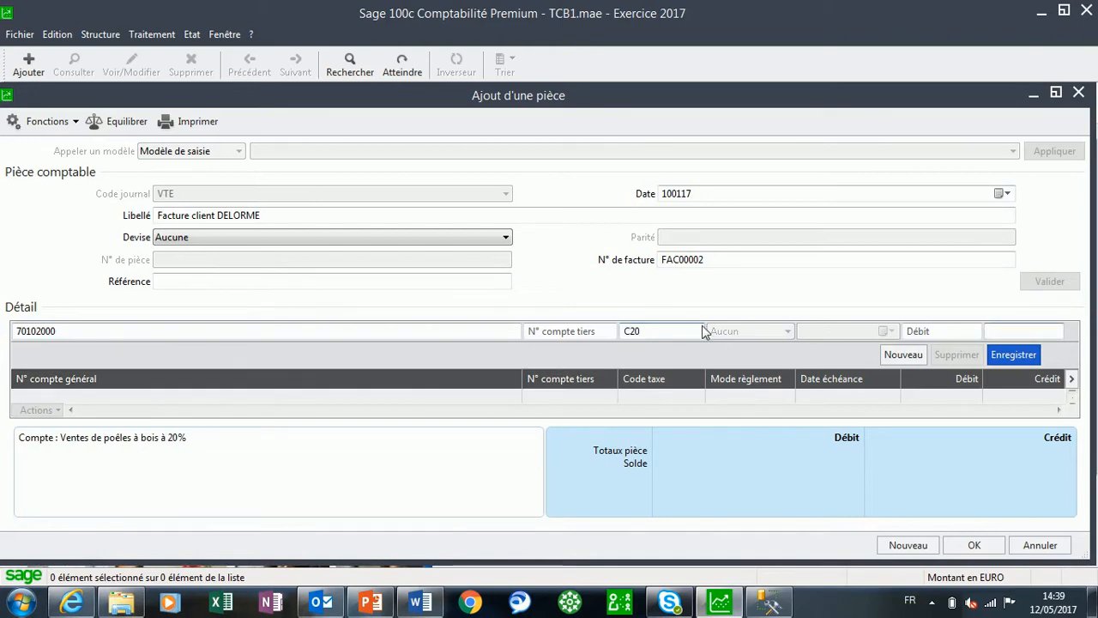
text(26000)
key(Return)
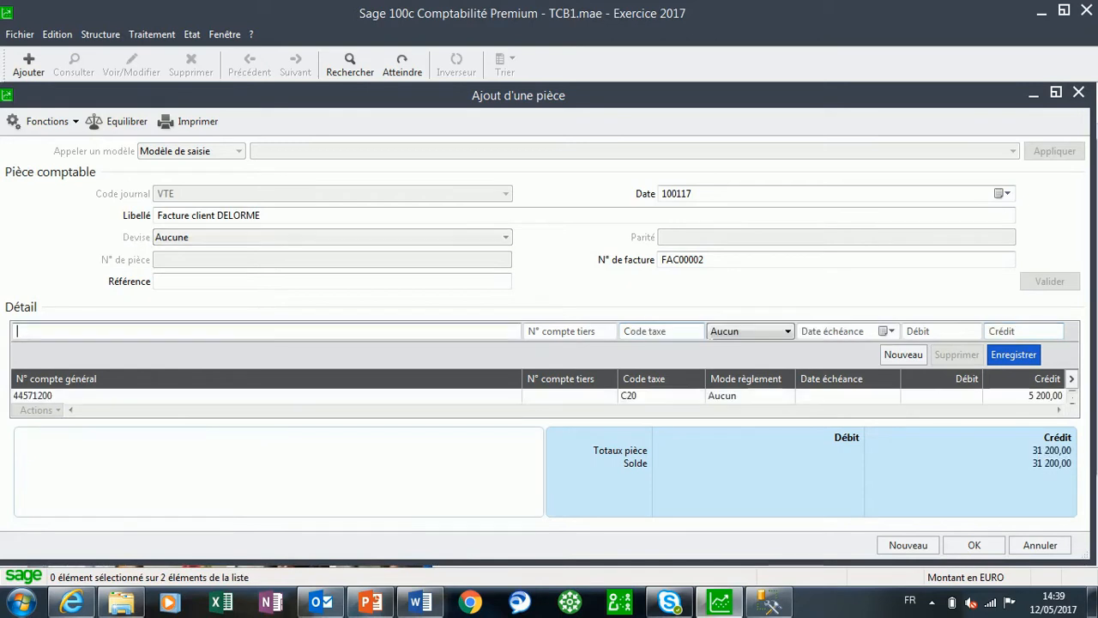
Fill in the customer line with third-party account DELORME, payment mode Chèque and a debit of 31200
key(Tab)
key(Tab)
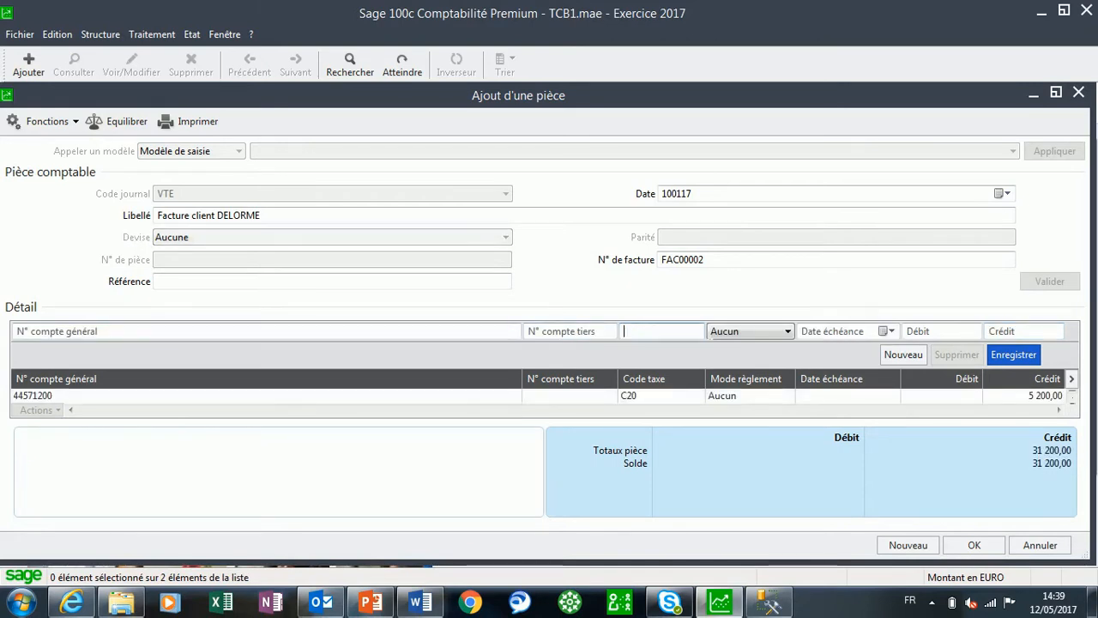
key(shift+Tab)
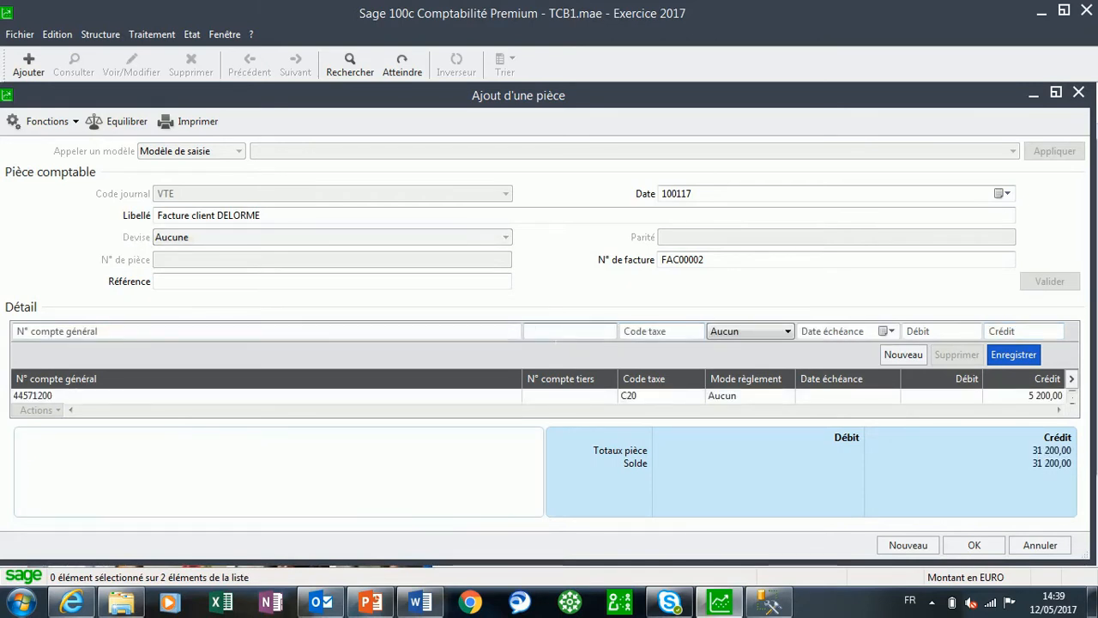
text(DELORME)
key(Tab)
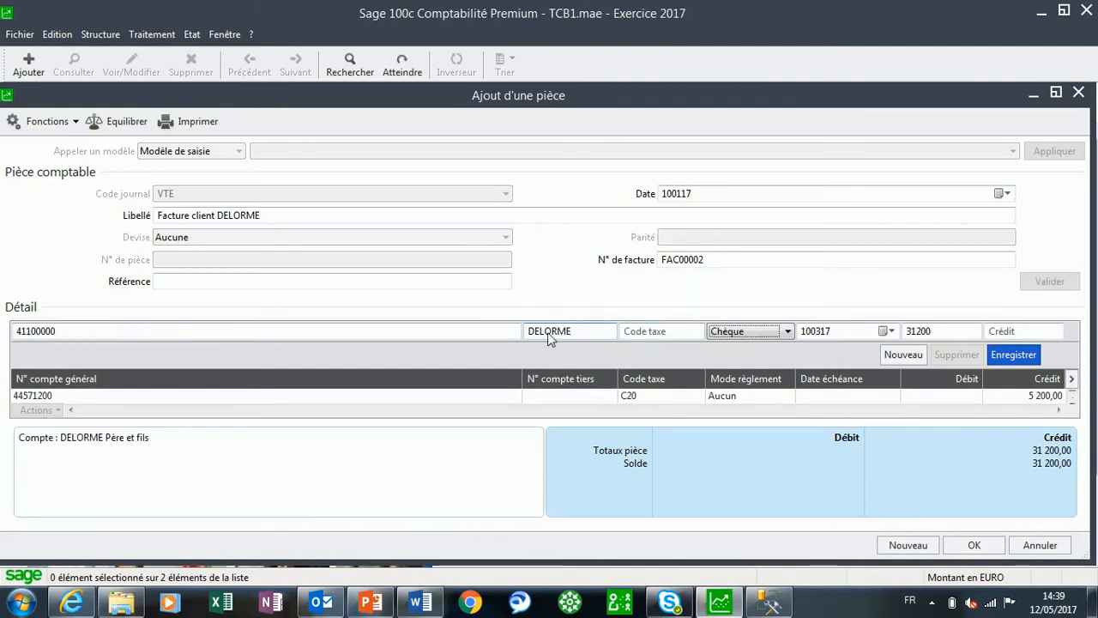
Save the DELORME customer line and record the balanced document
key(Return)
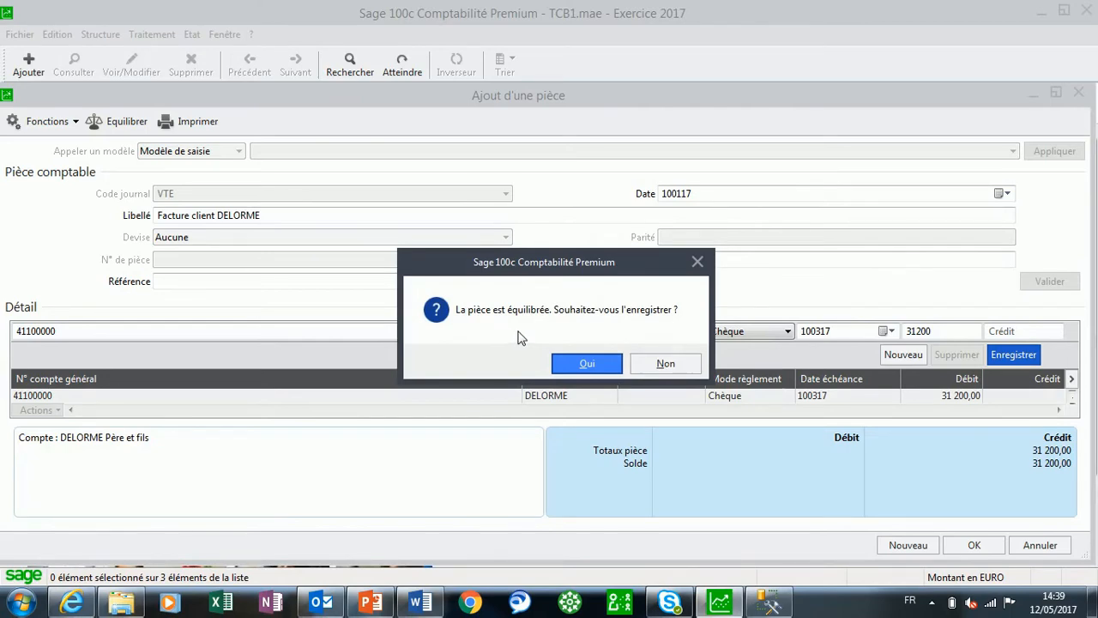
click(577, 362)
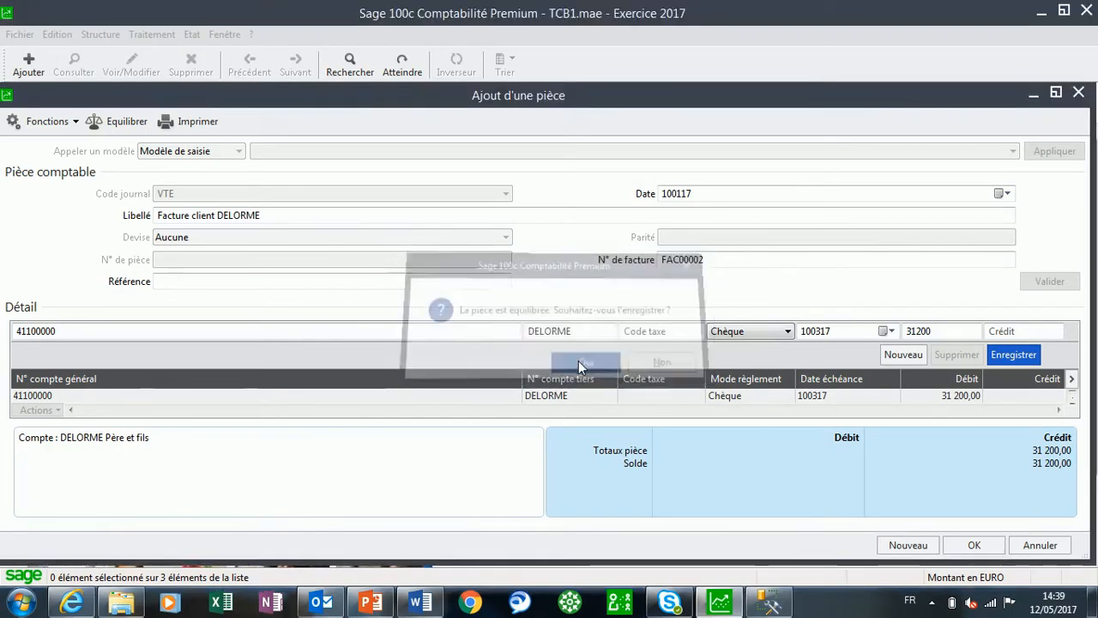
click(705, 363)
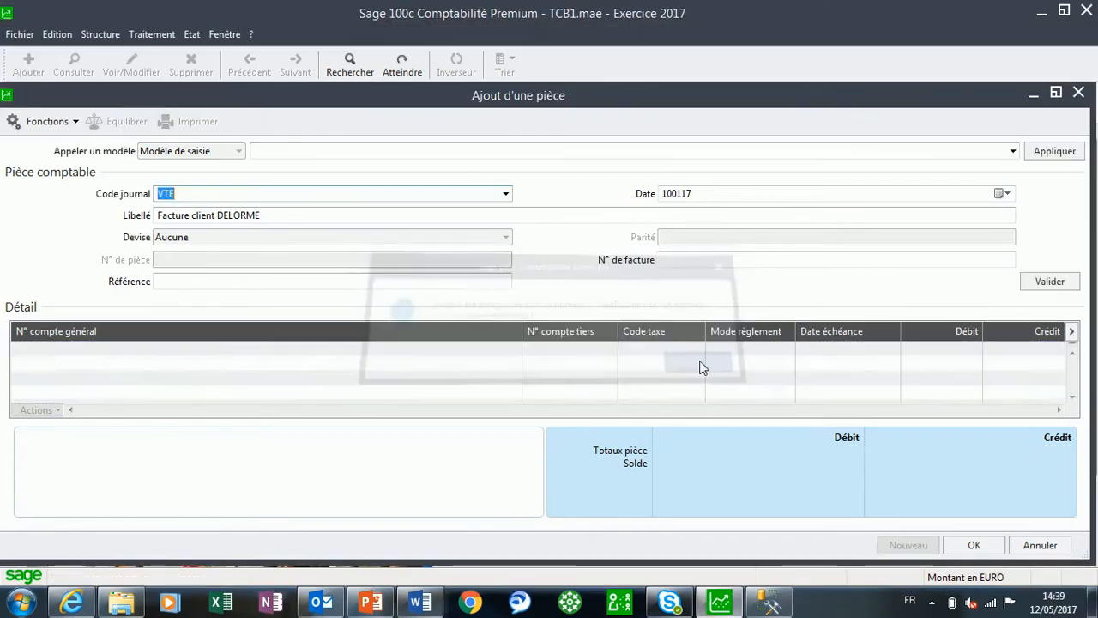
Close the document entry window and open the Journaux de saisie list
click(975, 546)
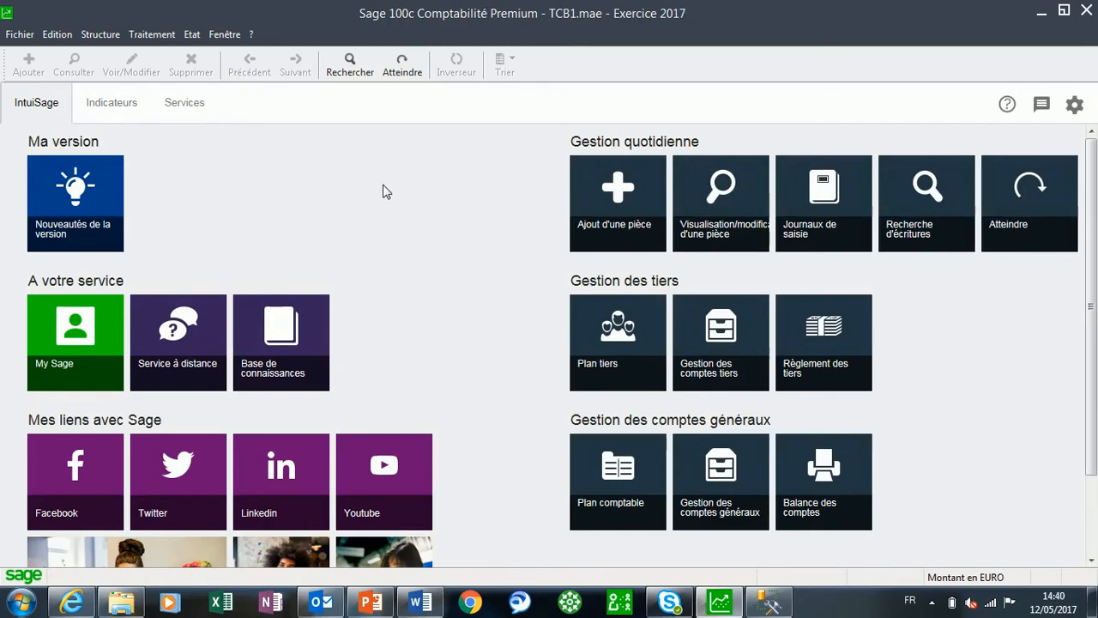
click(142, 39)
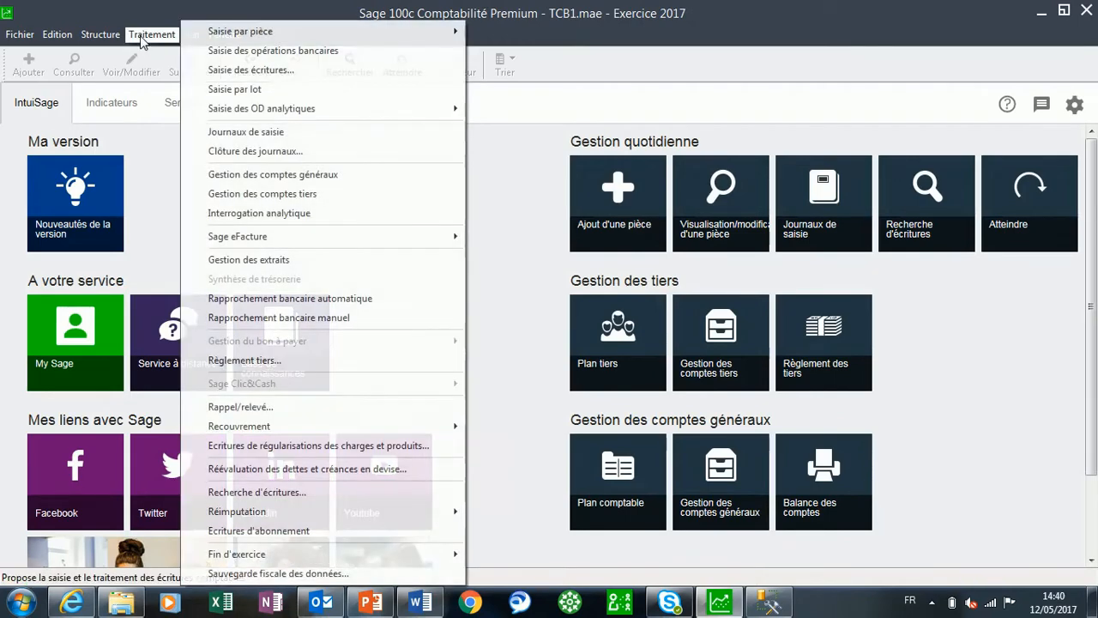
click(227, 133)
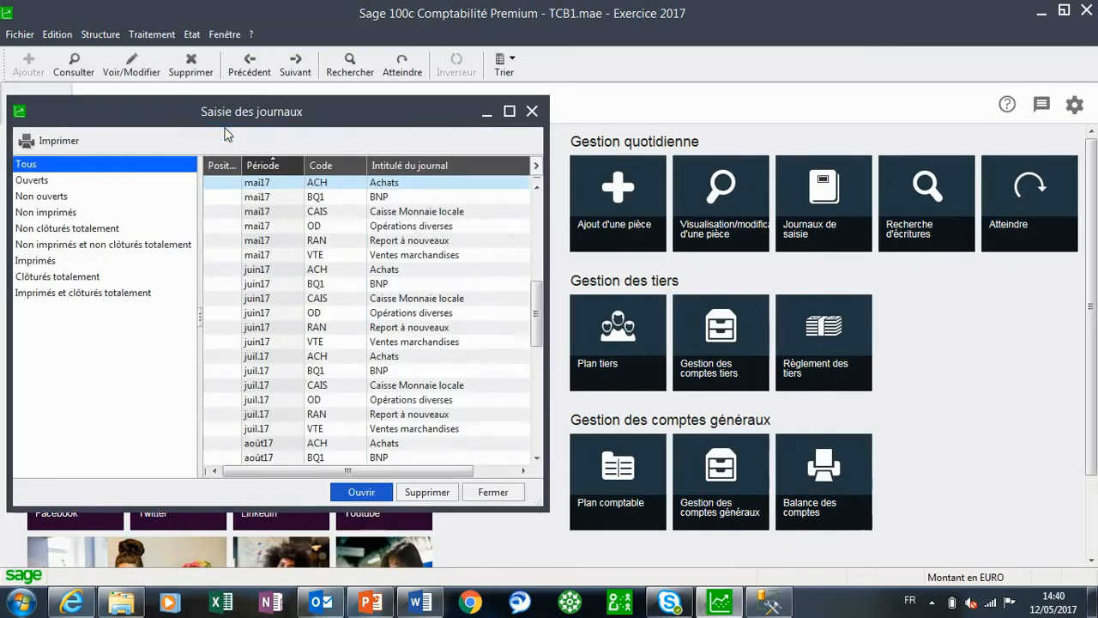
Filter the journal list to Ouverts and open the VTE journal for janv.17 in a maximised window
click(34, 182)
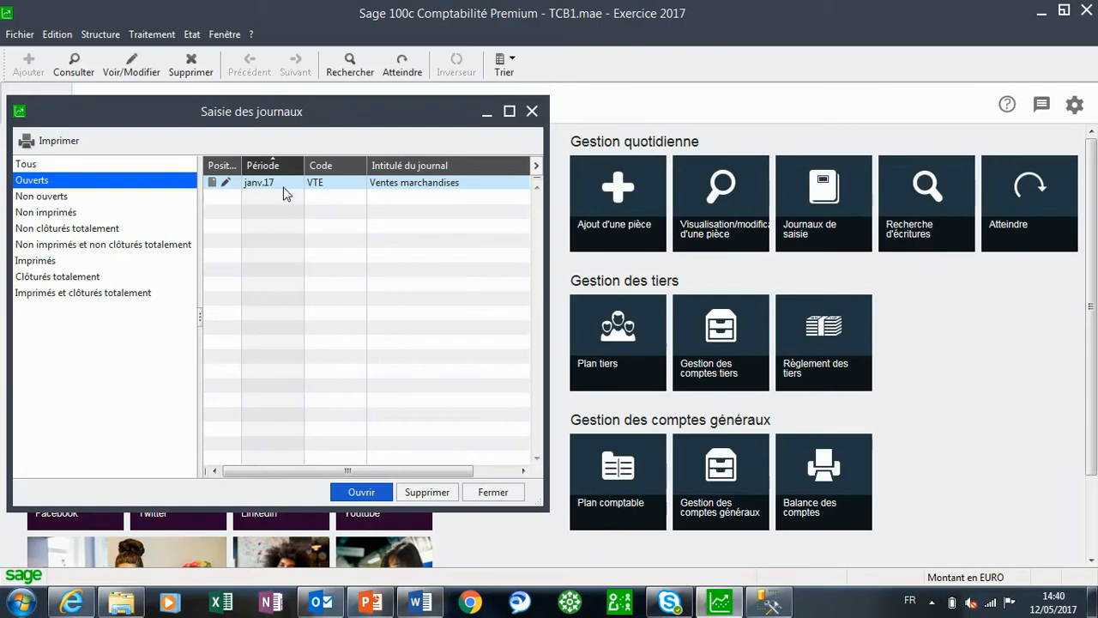
double_click(350, 188)
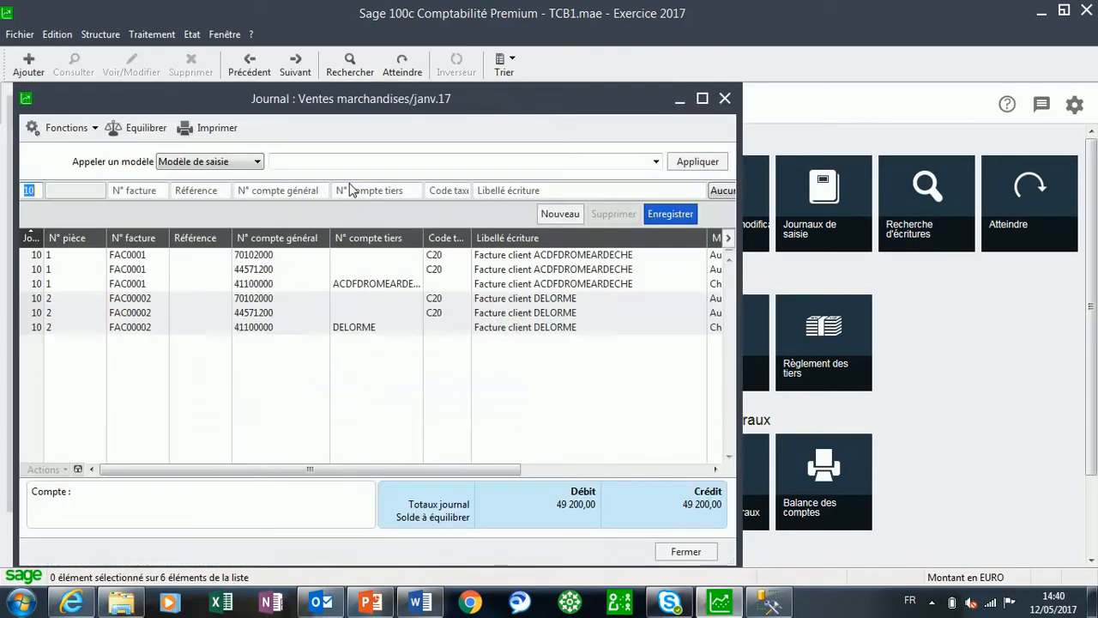
click(703, 103)
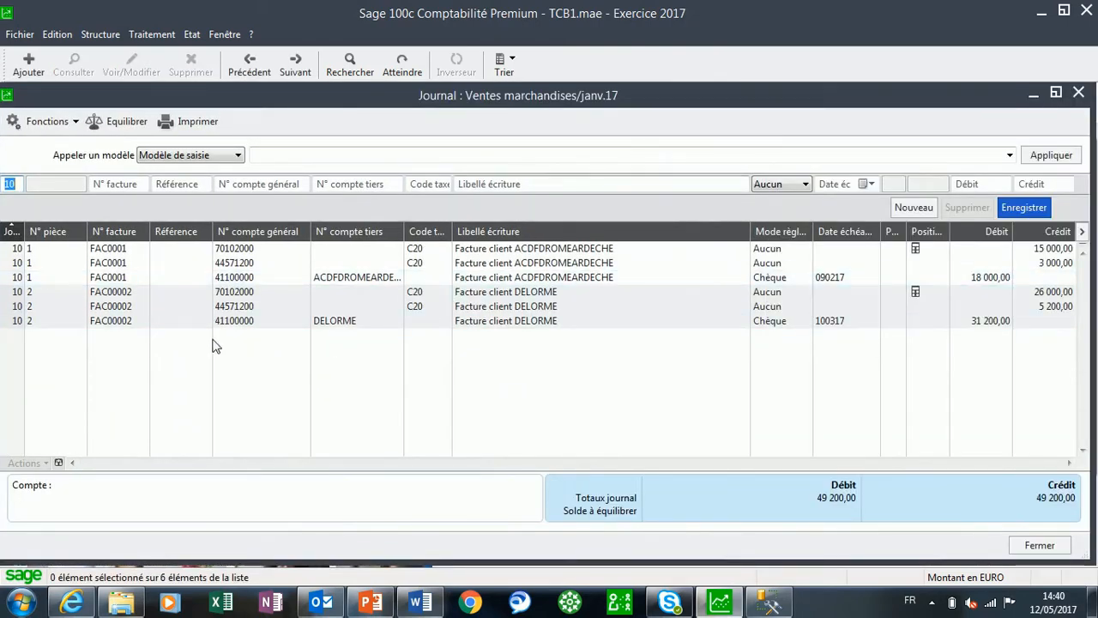
Review the recorded lines of invoices FAC0001 and FAC00002, and close the sales journal and the journal list
click(131, 252)
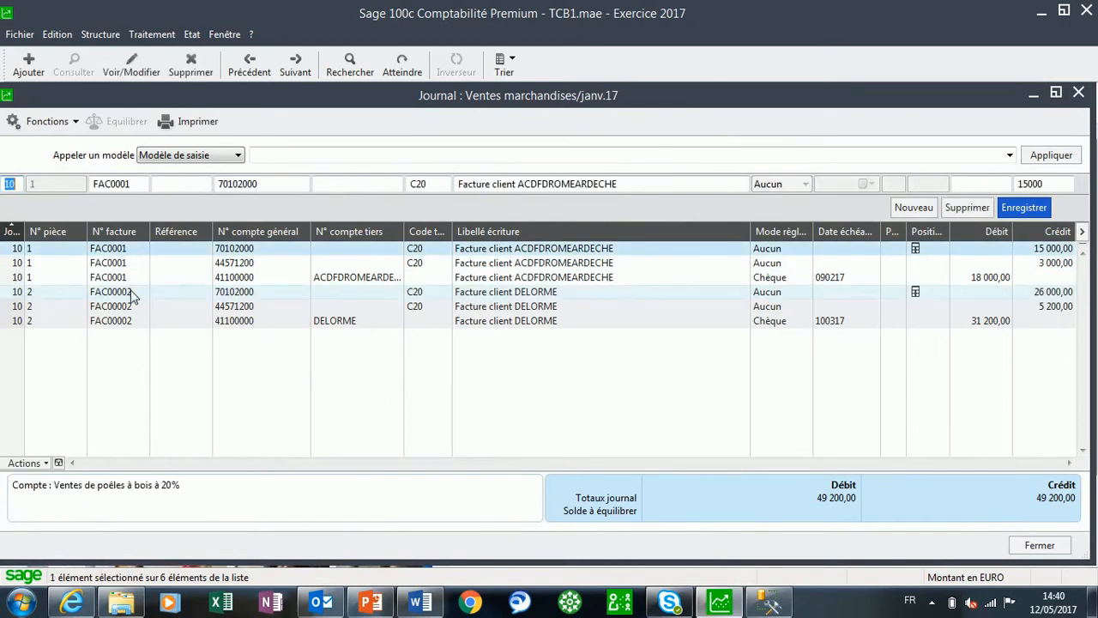
click(138, 294)
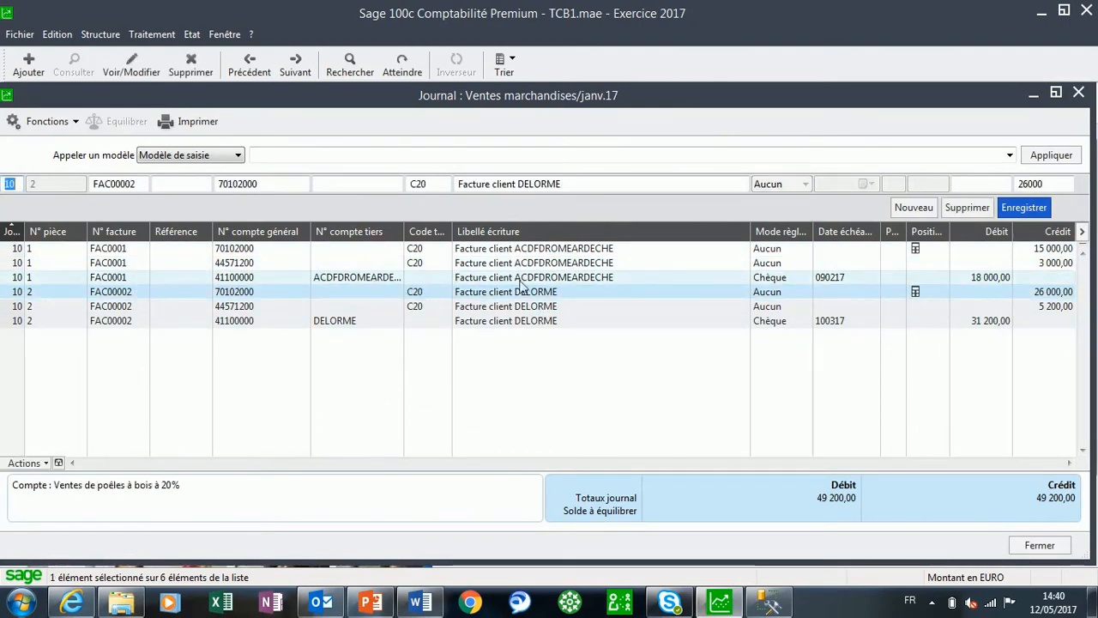
click(574, 281)
click(540, 294)
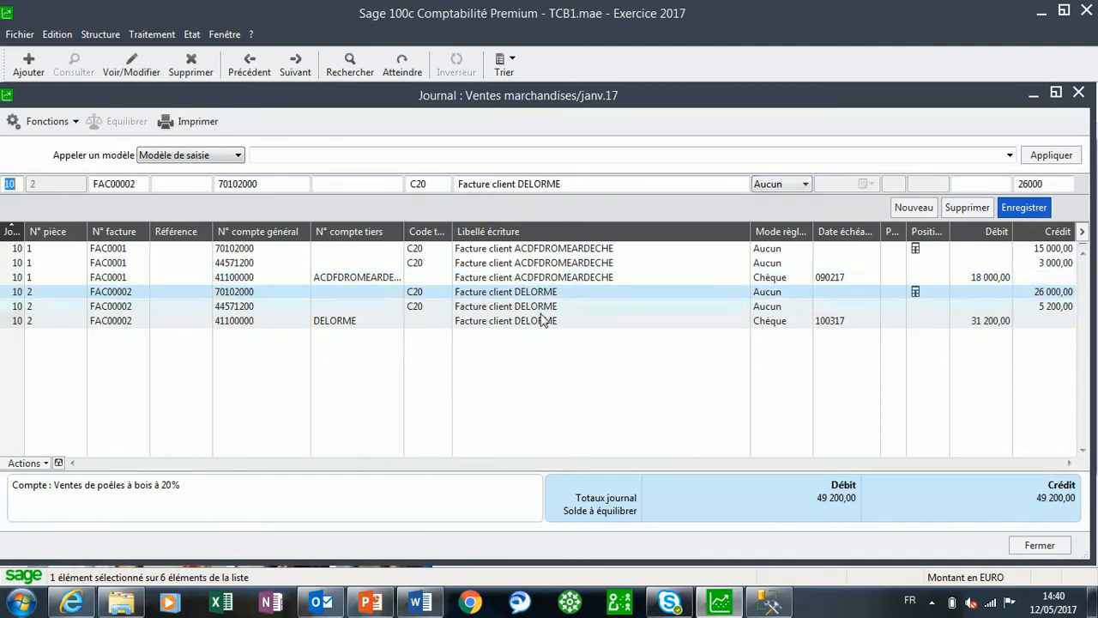
click(379, 307)
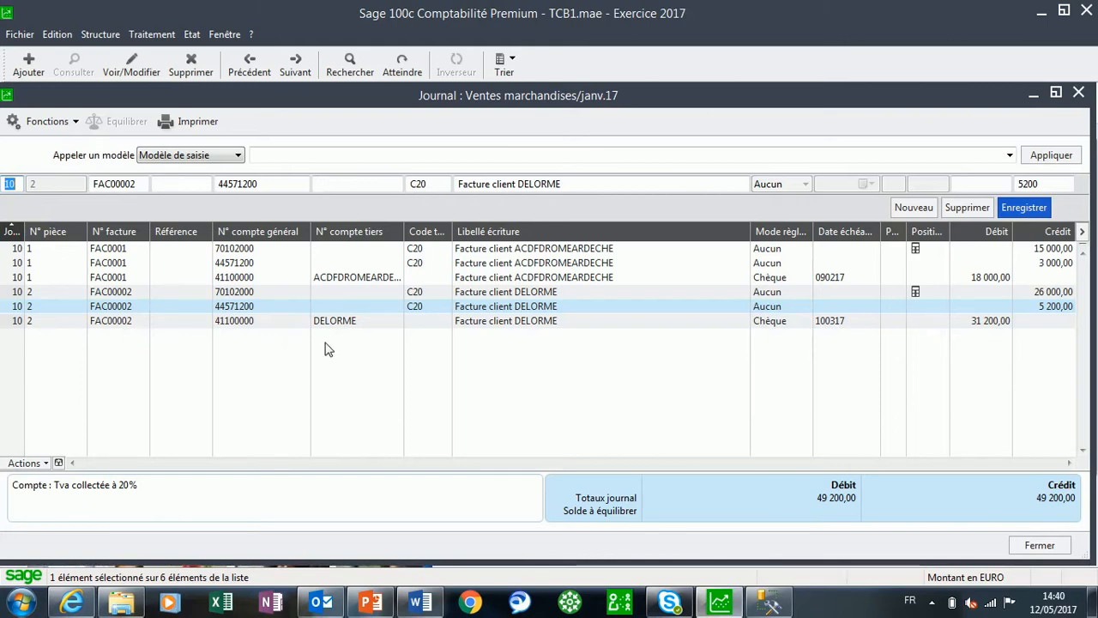
click(1058, 549)
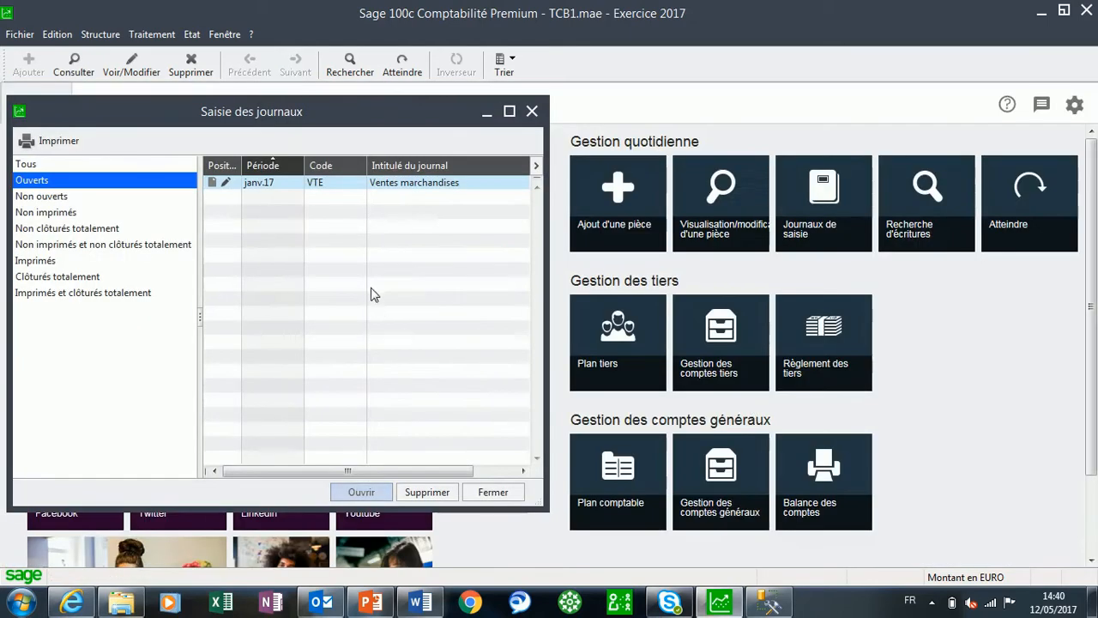
click(532, 112)
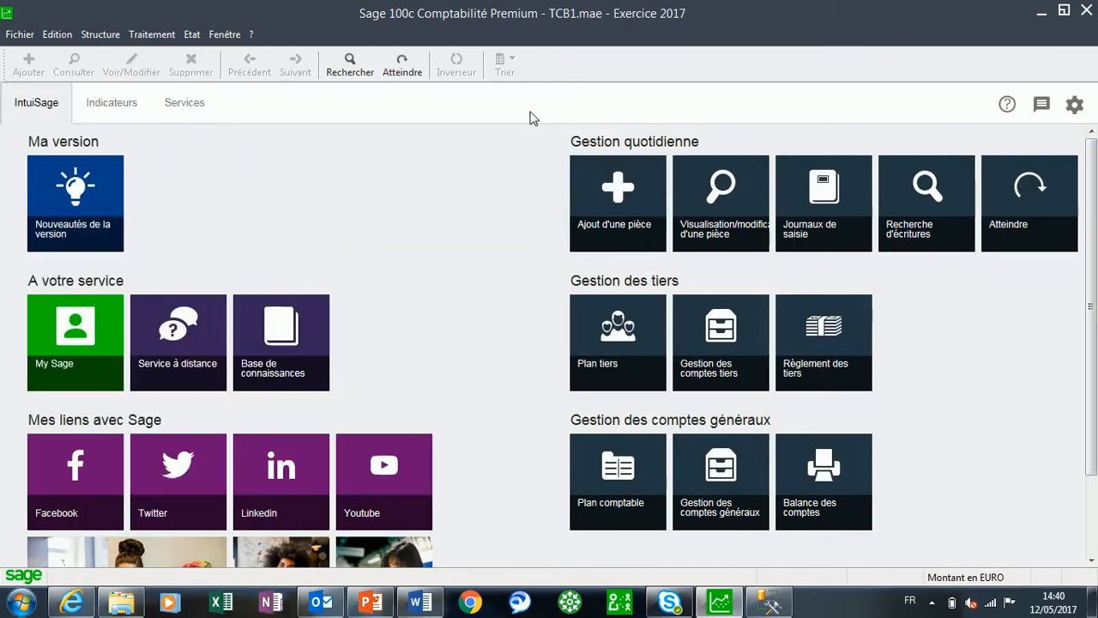
Open the ACH journal for period janv.17 through Saisie des écritures and maximise its window
click(147, 36)
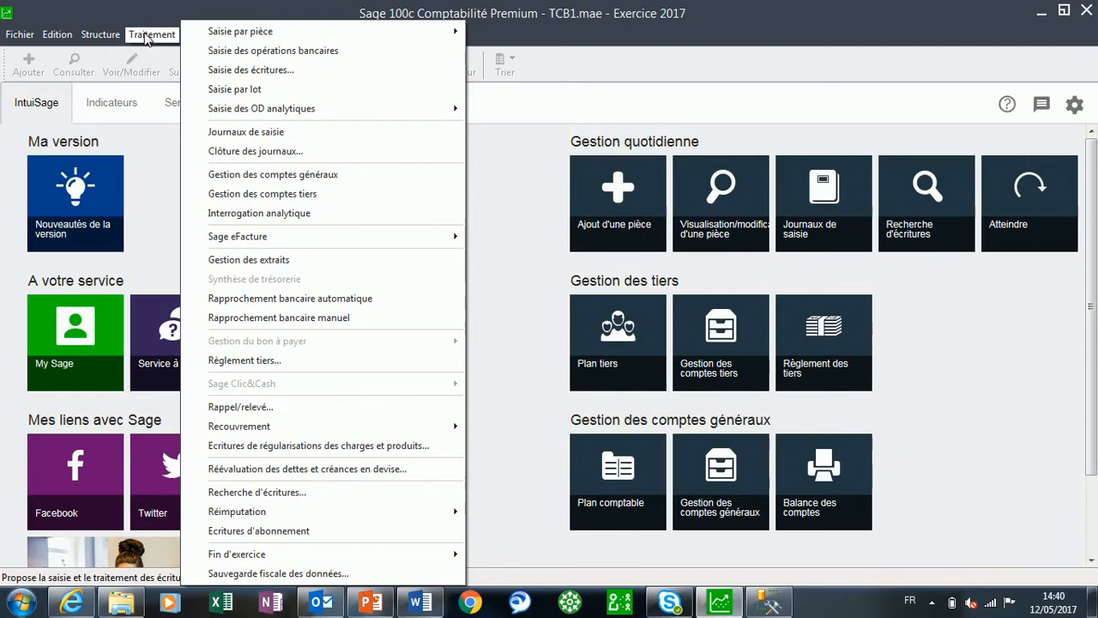
click(225, 72)
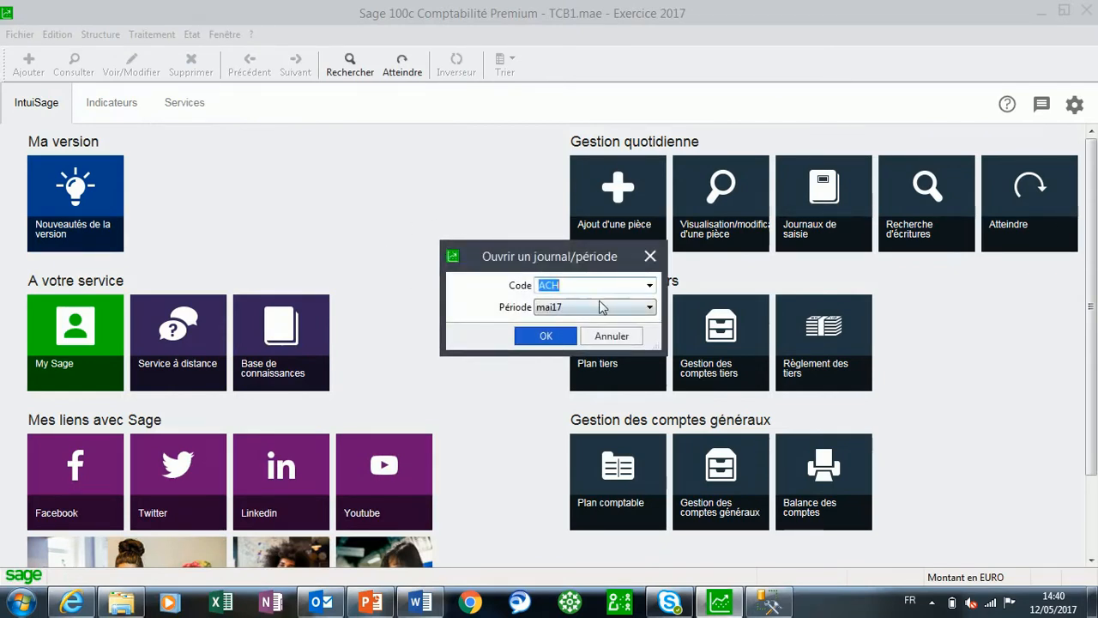
click(648, 307)
drag(650, 373, 649, 336)
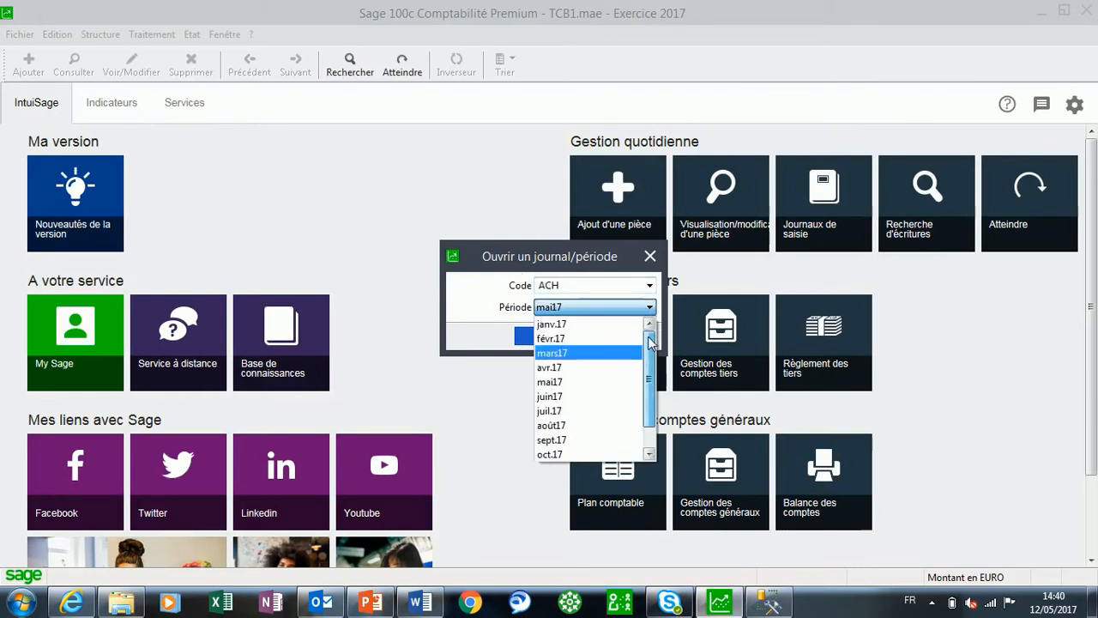
click(552, 323)
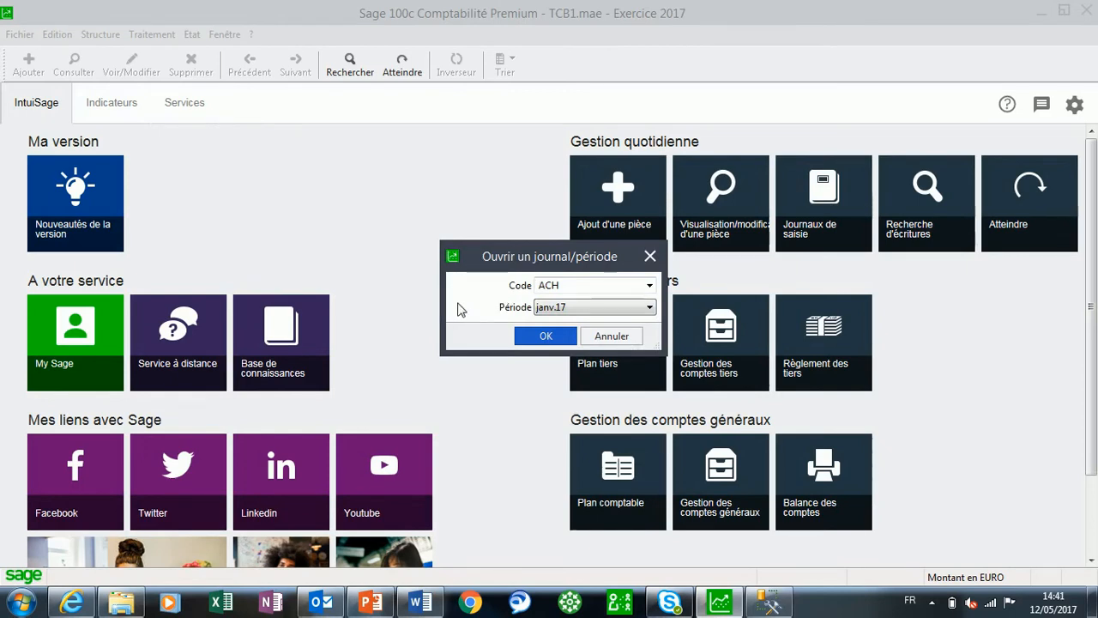
click(527, 338)
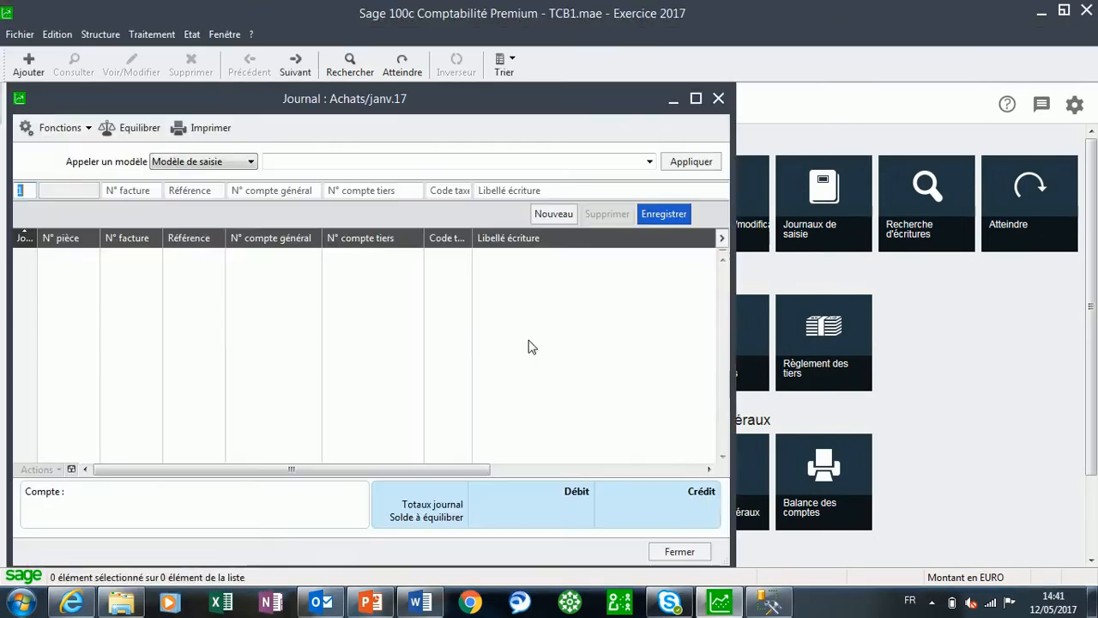
click(696, 99)
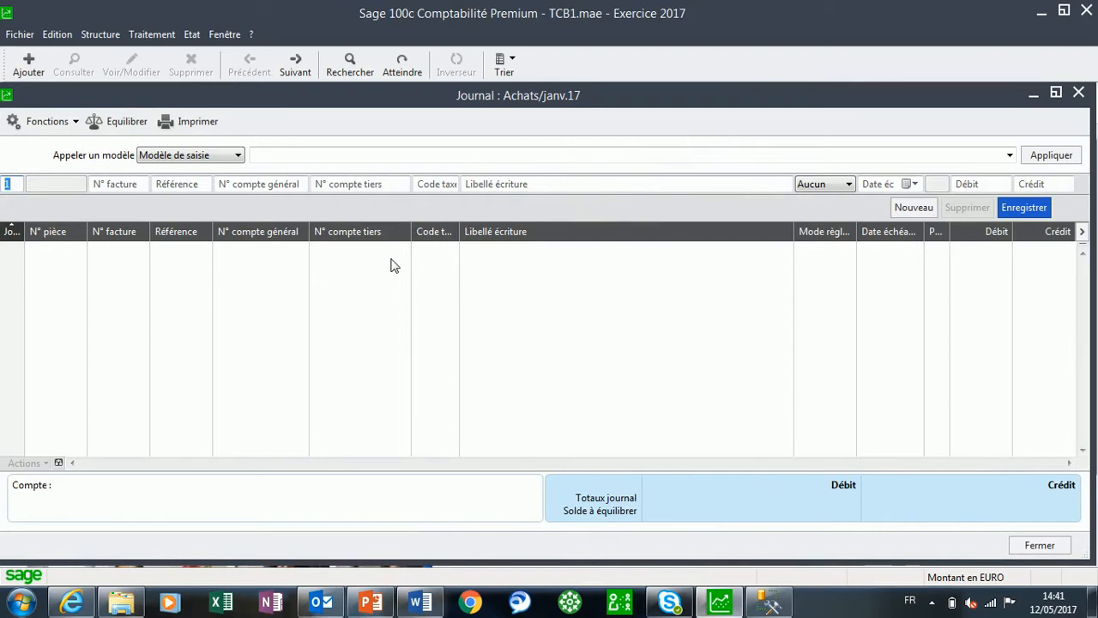
Start a purchase entry on day 5 with invoice number FAF00001, general account 60102000 and tax code D20
text(5)
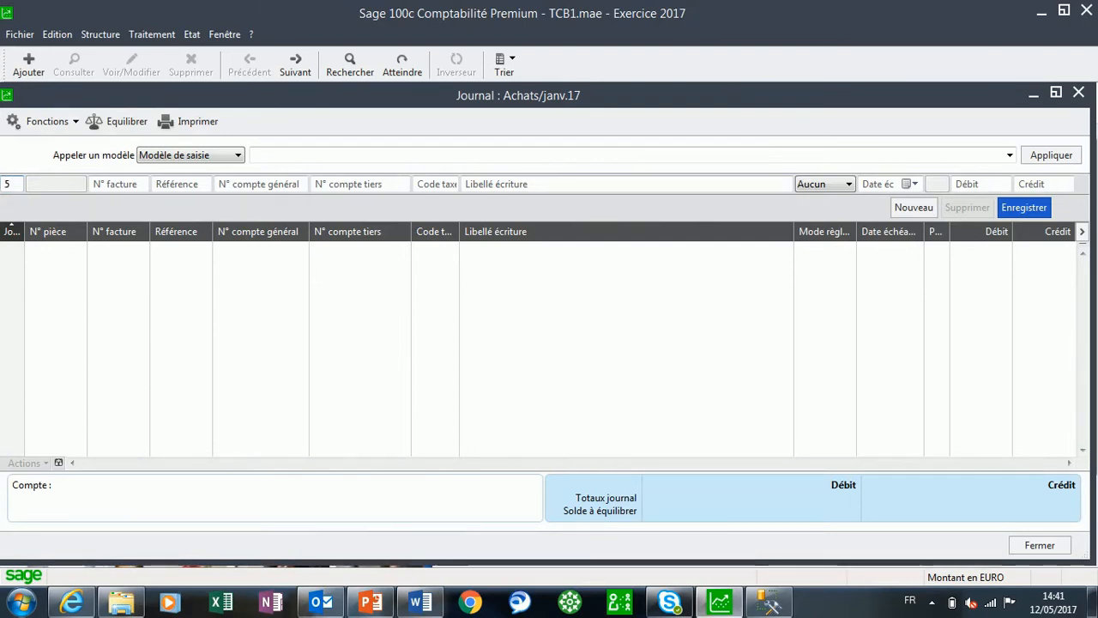
key(Tab)
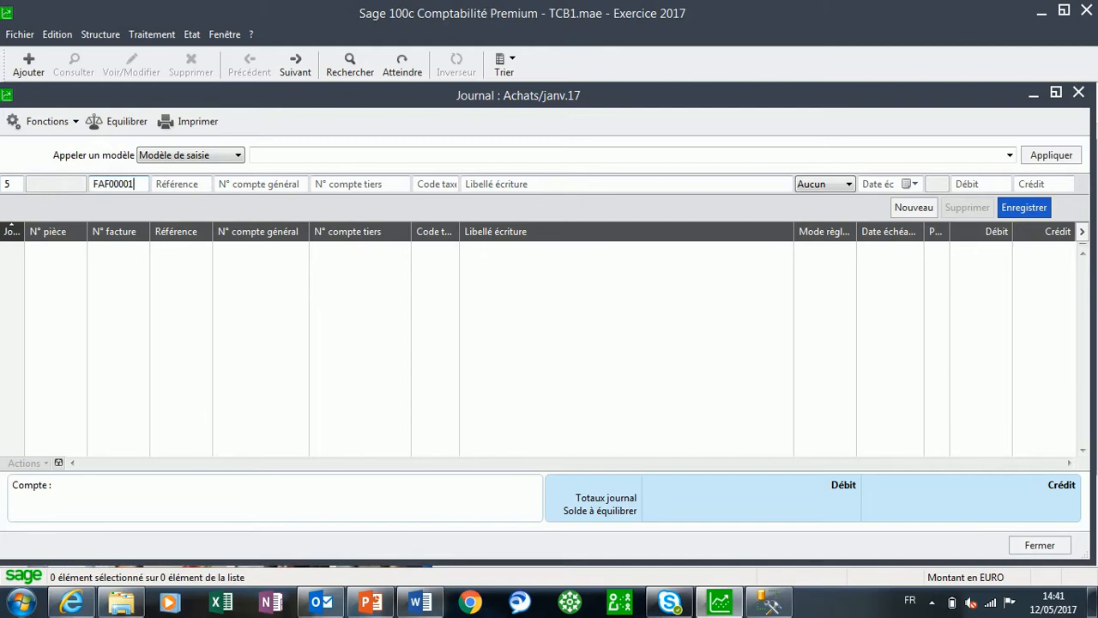
key(Tab)
key(Tab)
key(Tab)
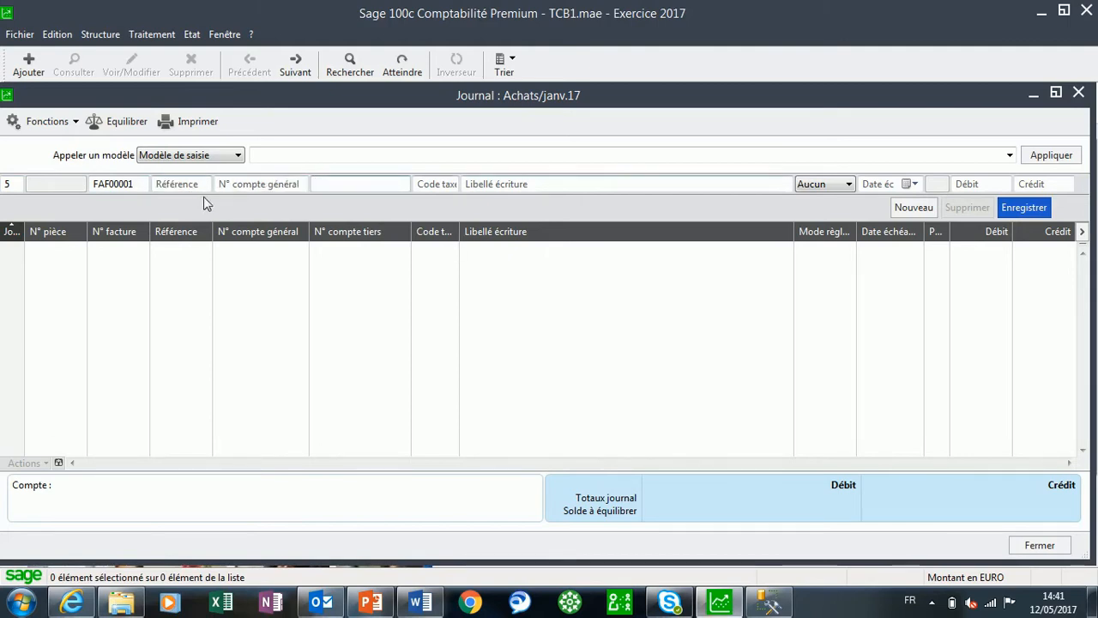
click(238, 186)
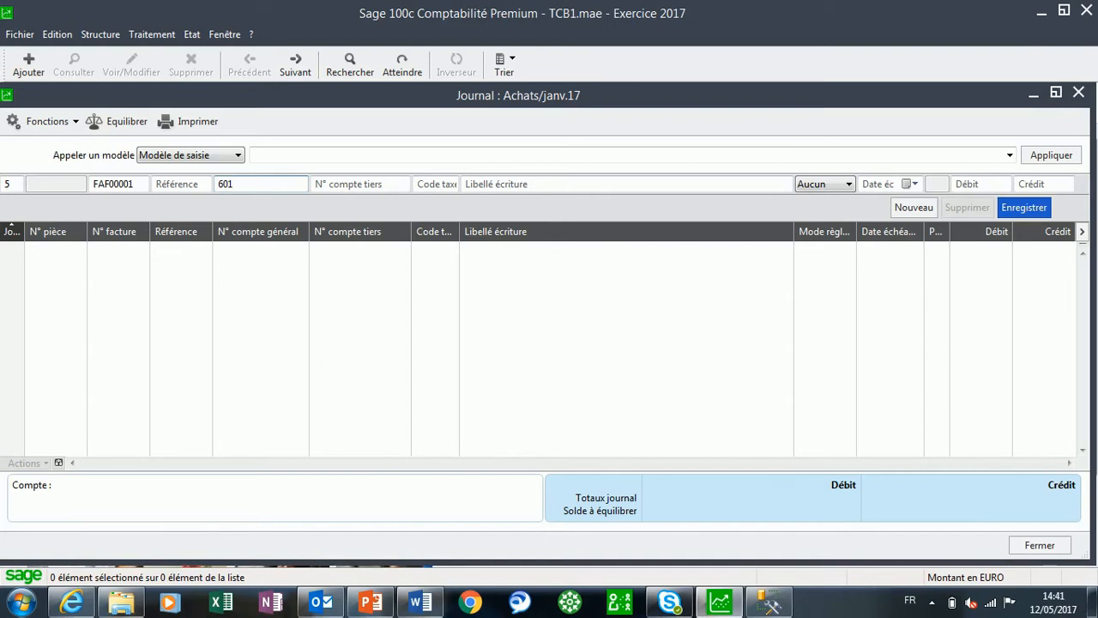
text(02)
key(Tab)
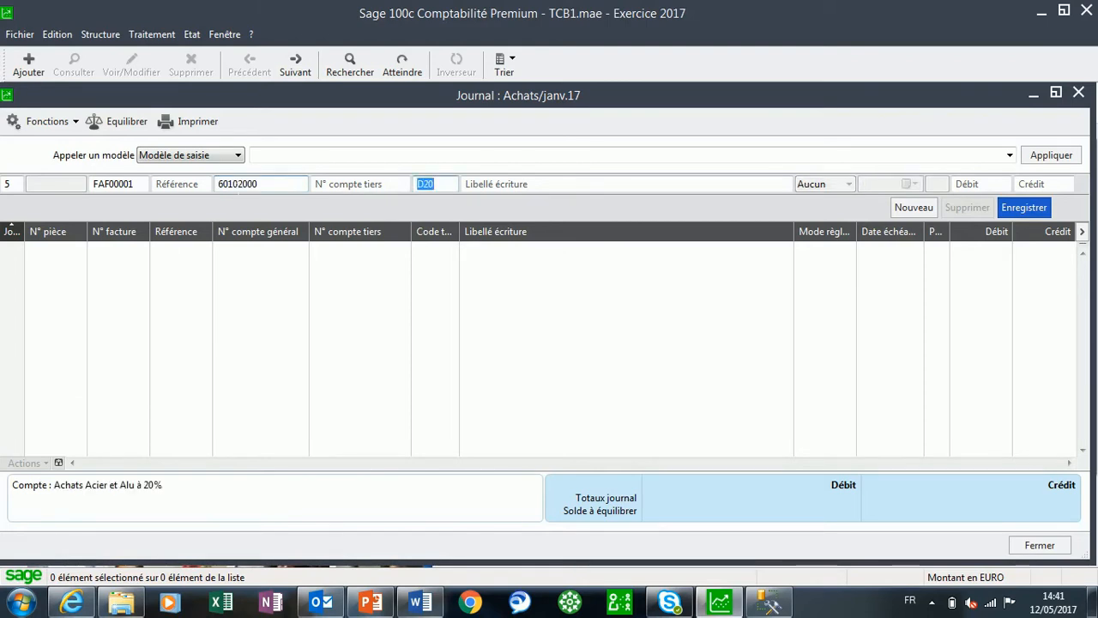
key(Tab)
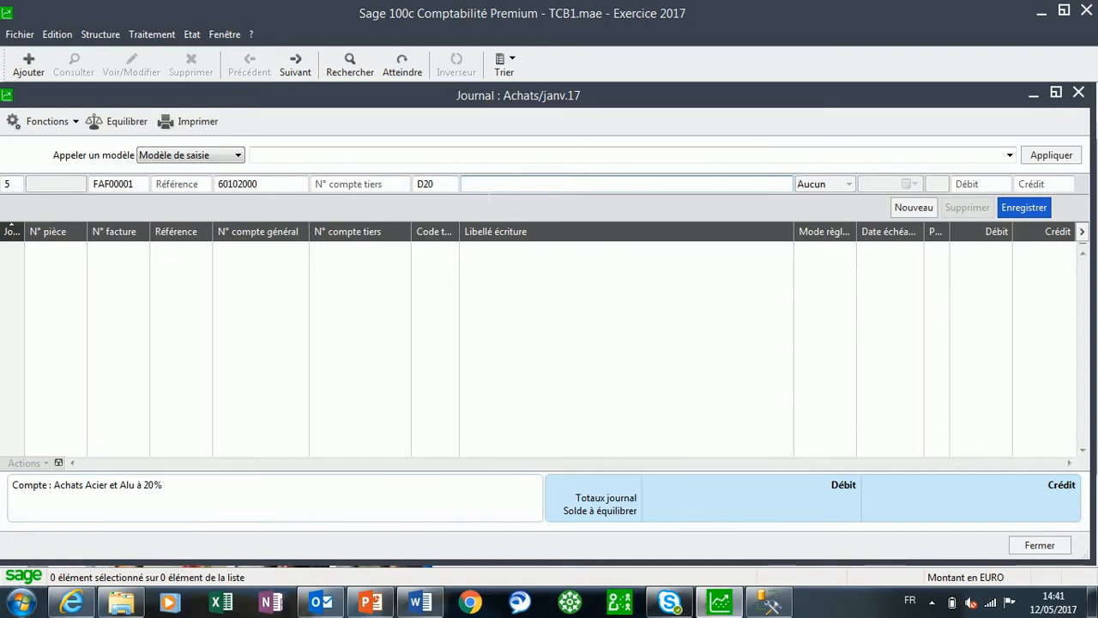
text(Acompte / facture)
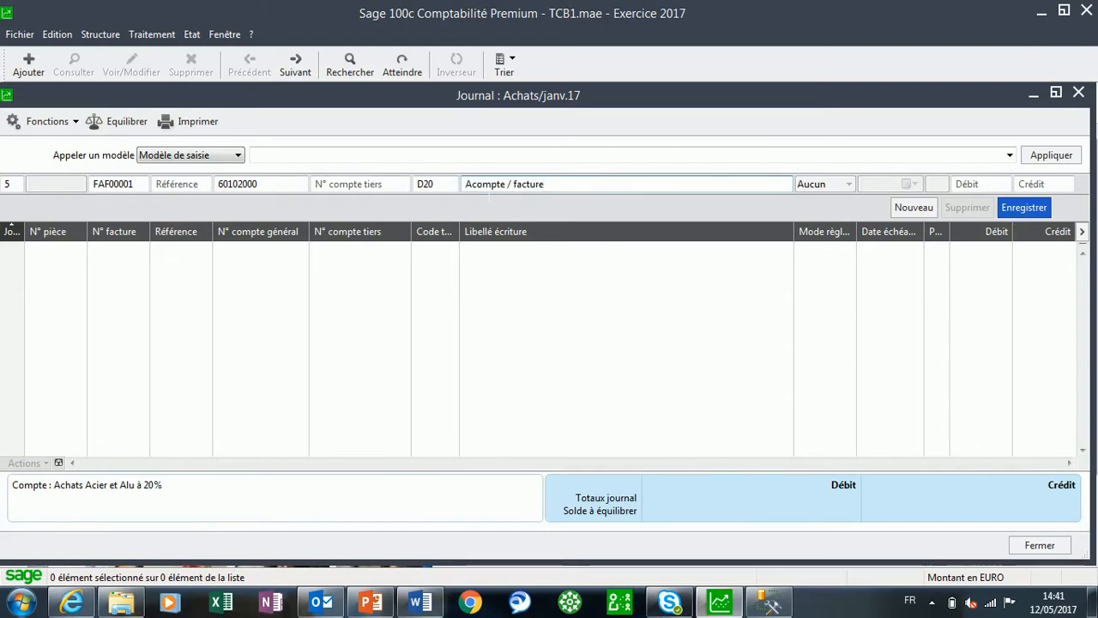
key(BackSpace)
key(BackSpace)
key(BackSpace)
key(BackSpace)
key(BackSpace)
key(BackSpace)
key(BackSpace)
key(BackSpace)
key(BackSpace)
key(BackSpace)
key(BackSpace)
key(BackSpace)
key(BackSpace)
key(BackSpace)
key(BackSpace)
key(BackSpace)
key(BackSpace)
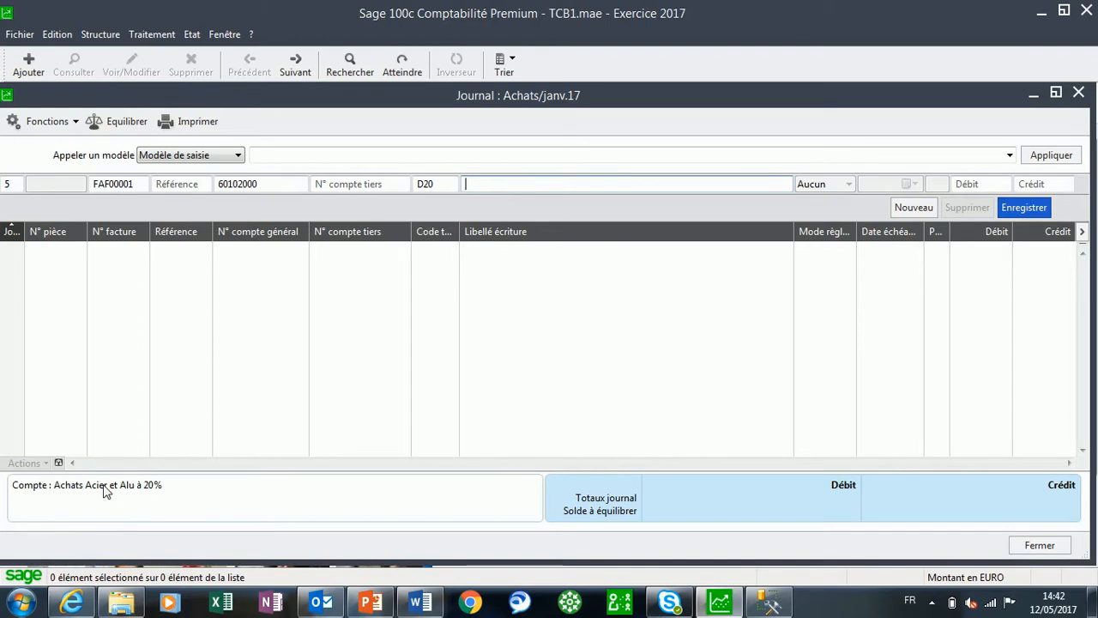
Fill the entry label with the account title Achats Acier et Alu à 20%, enter a debit of 12 000 and record the line
key(=)
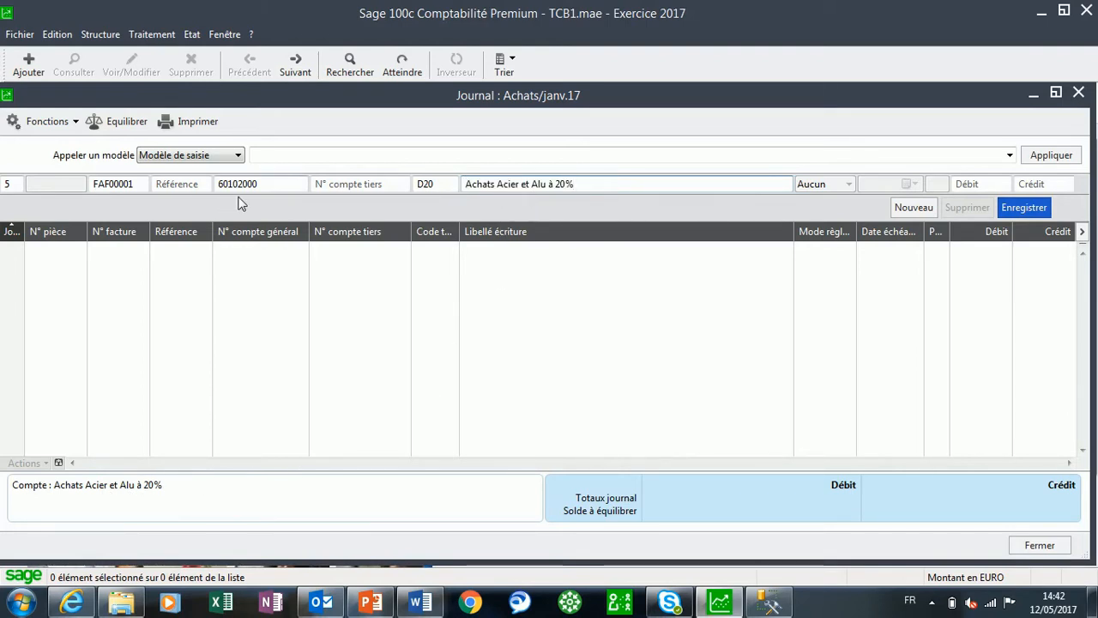
key(Tab)
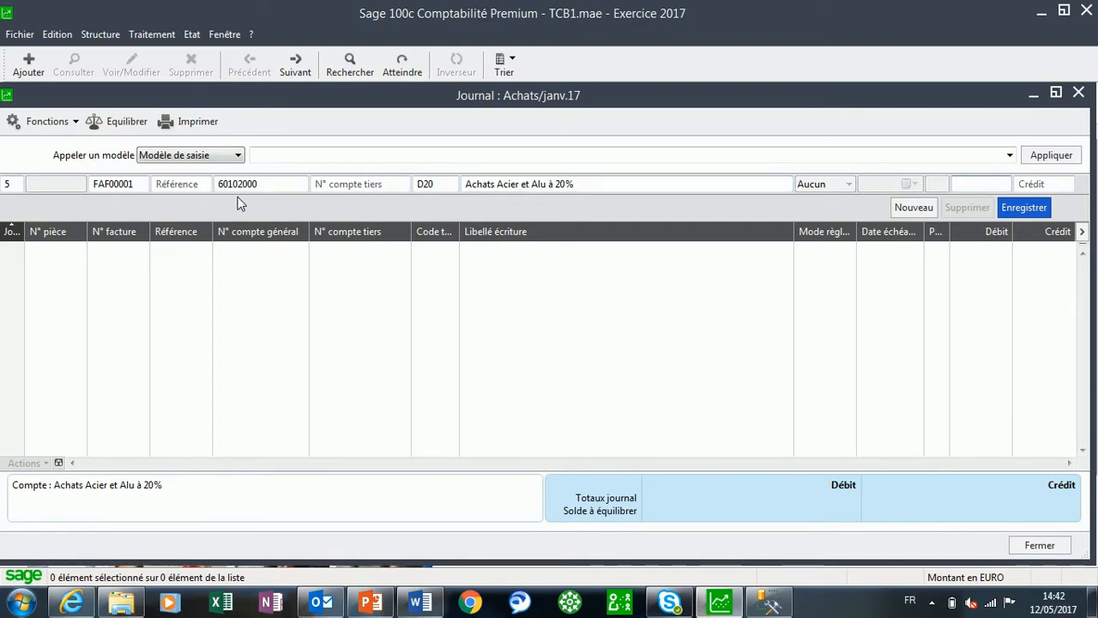
text(12 000)
key(Return)
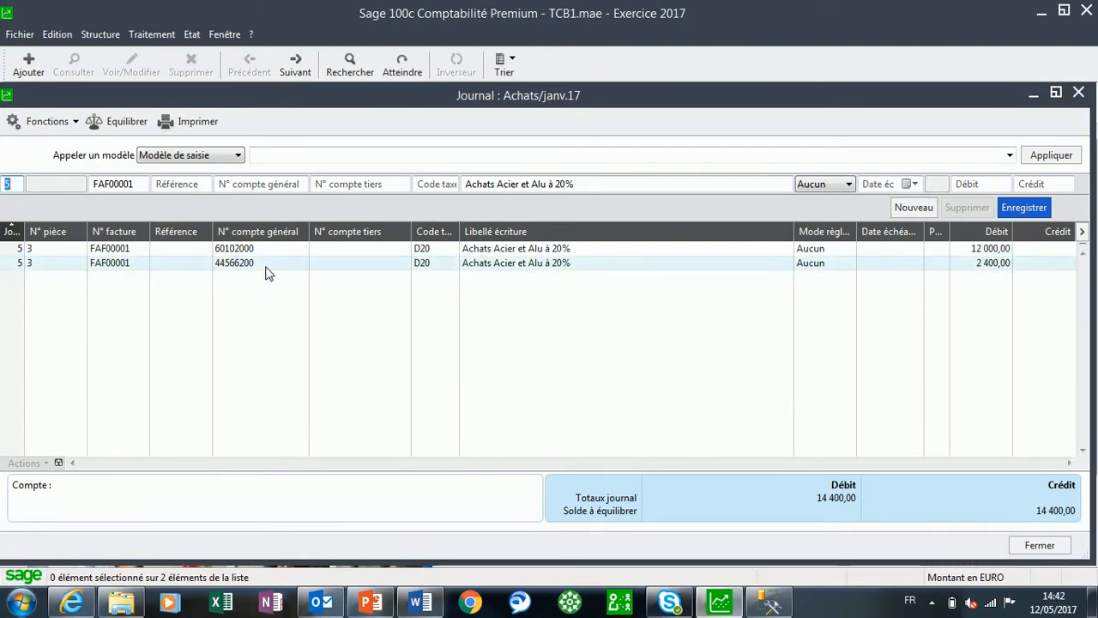
Record the balancing supplier line with third-party account AARA, payment mode Chèque and a credit of 14400
key(Tab)
key(Tab)
key(Tab)
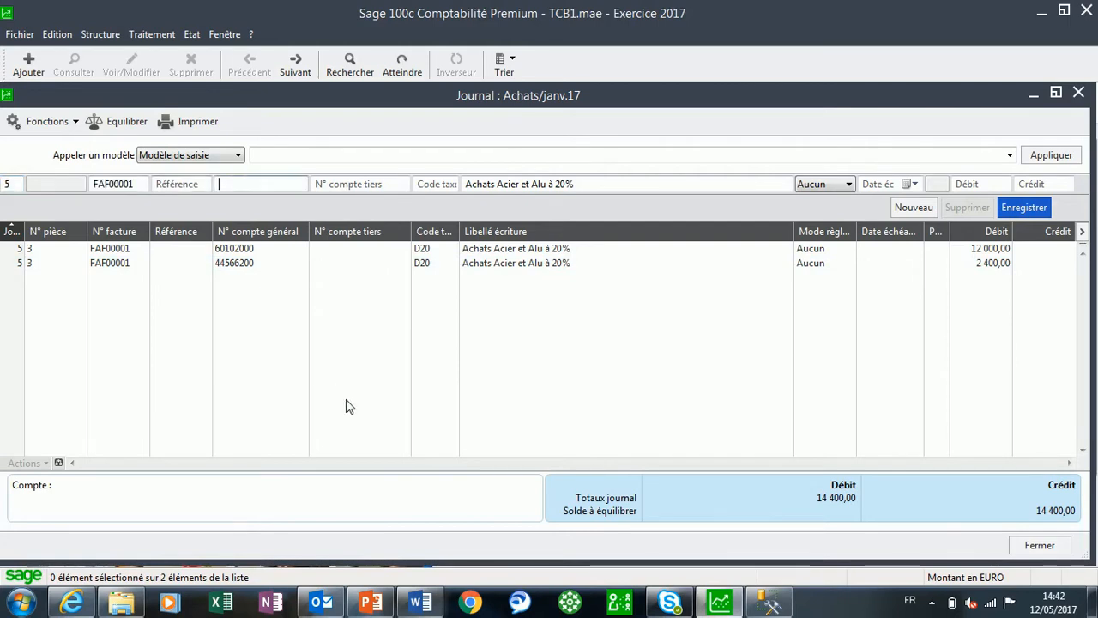
key(Tab)
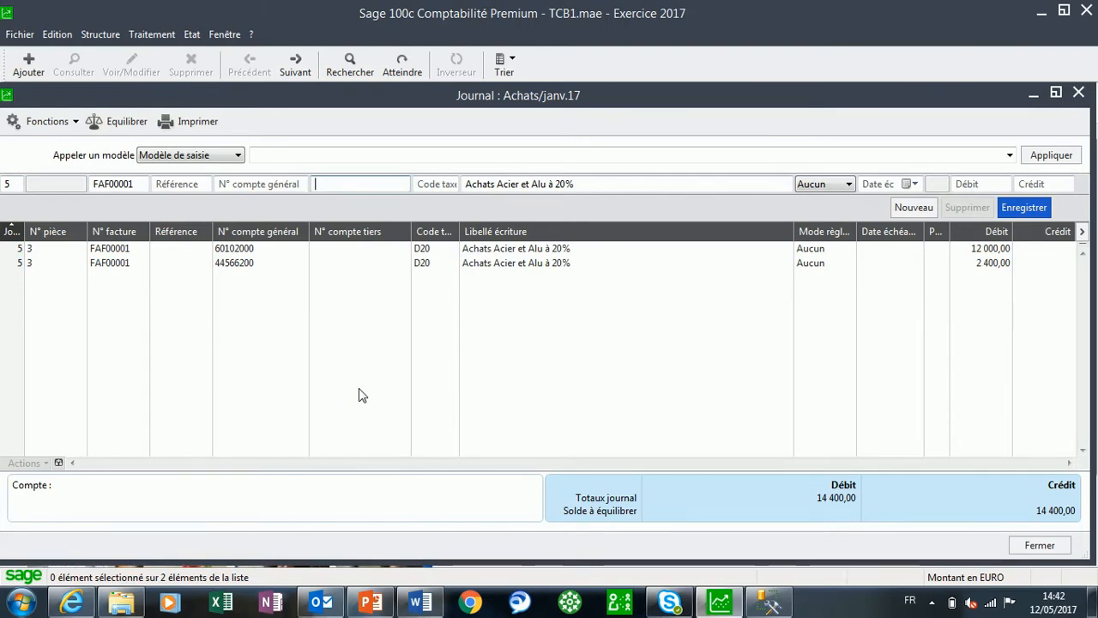
text(AARA)
key(Tab)
key(Tab)
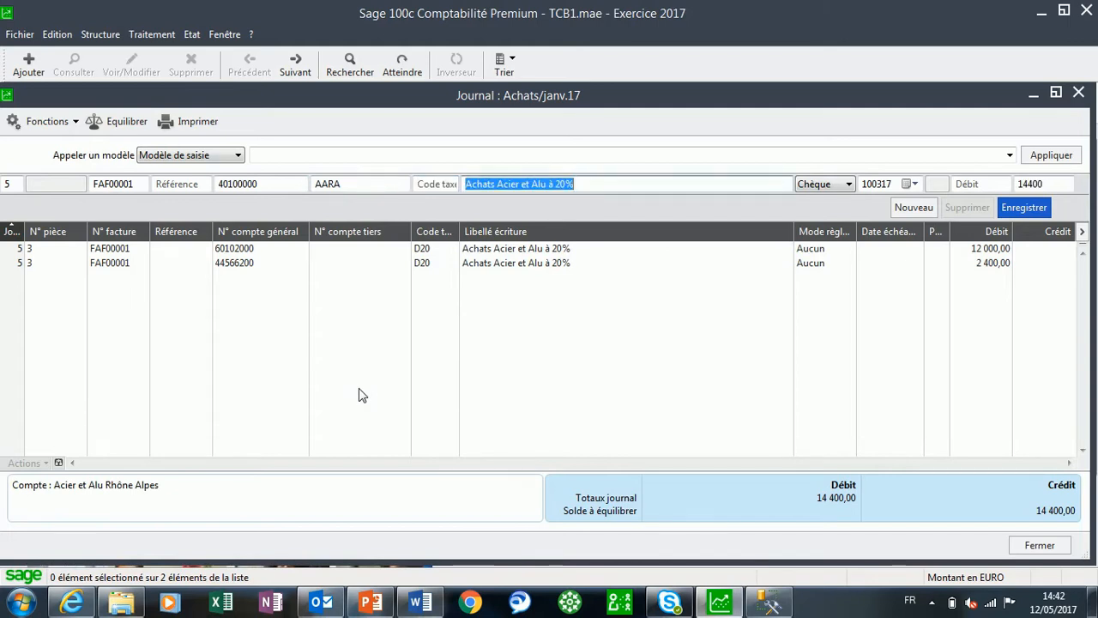
key(Tab)
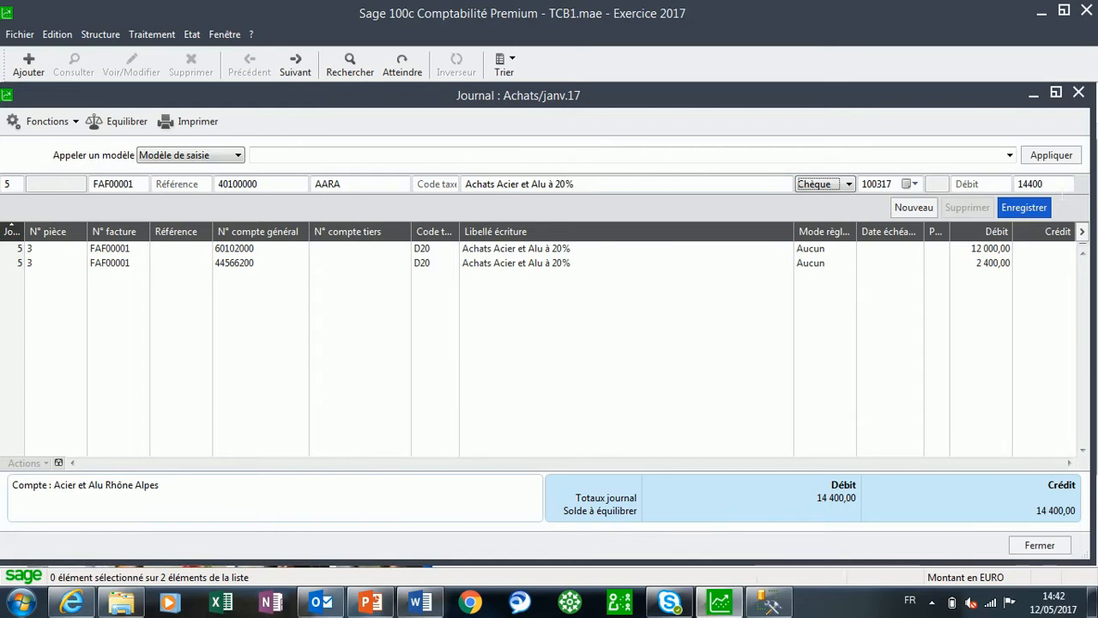
key(Return)
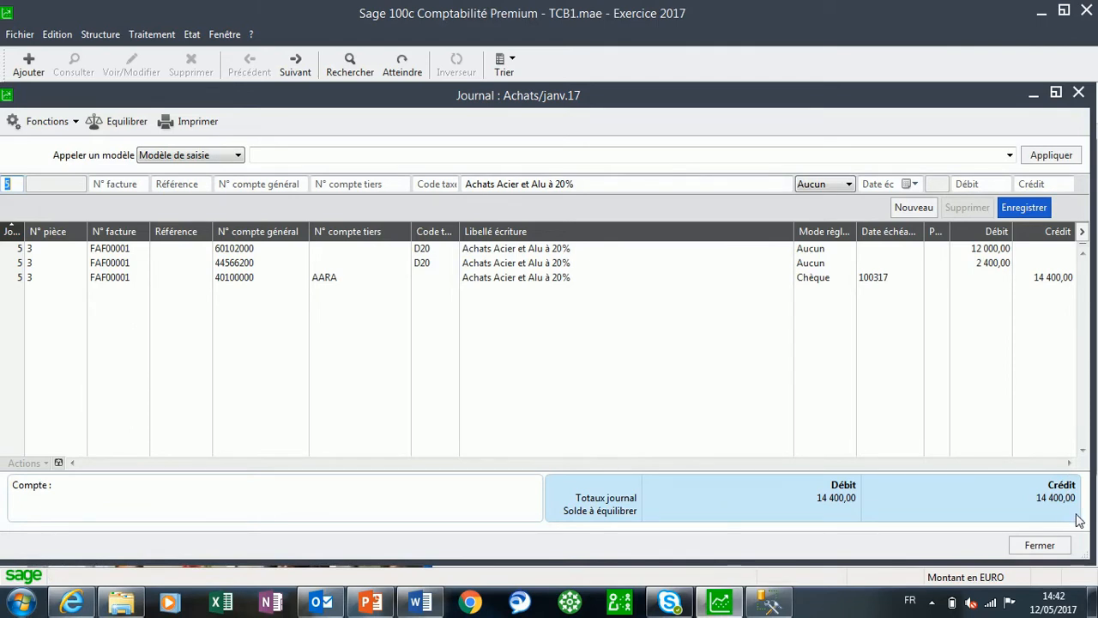
Start a purchase entry on day 7 with invoice number FAF00002, general account 60260000 and tax code D20
text(7)
key(Tab)
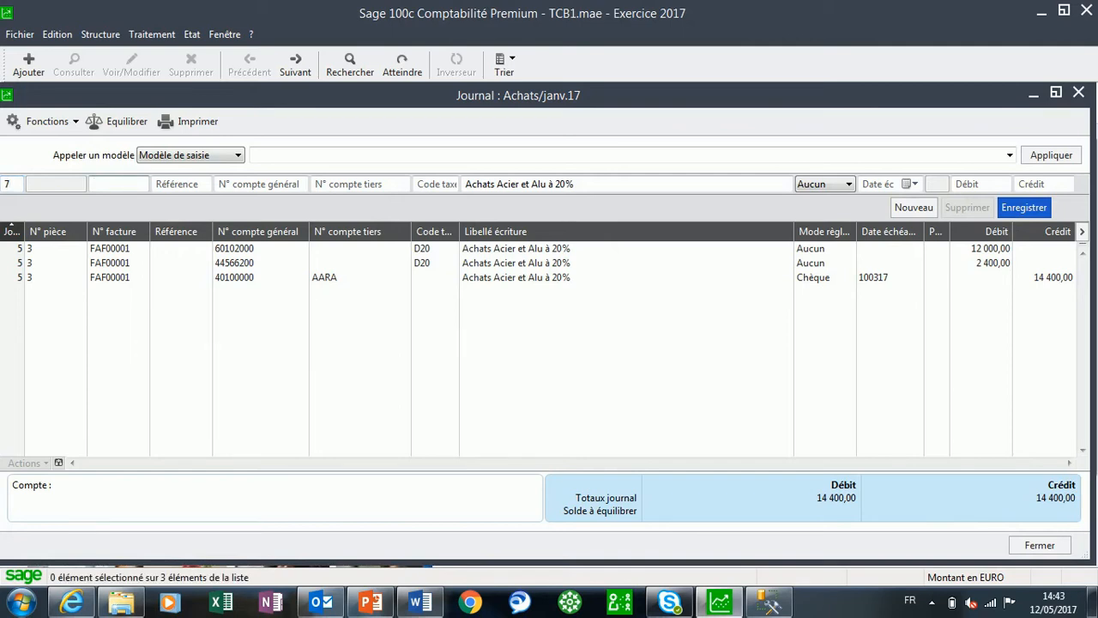
text(FAF00002)
key(Tab)
key(Tab)
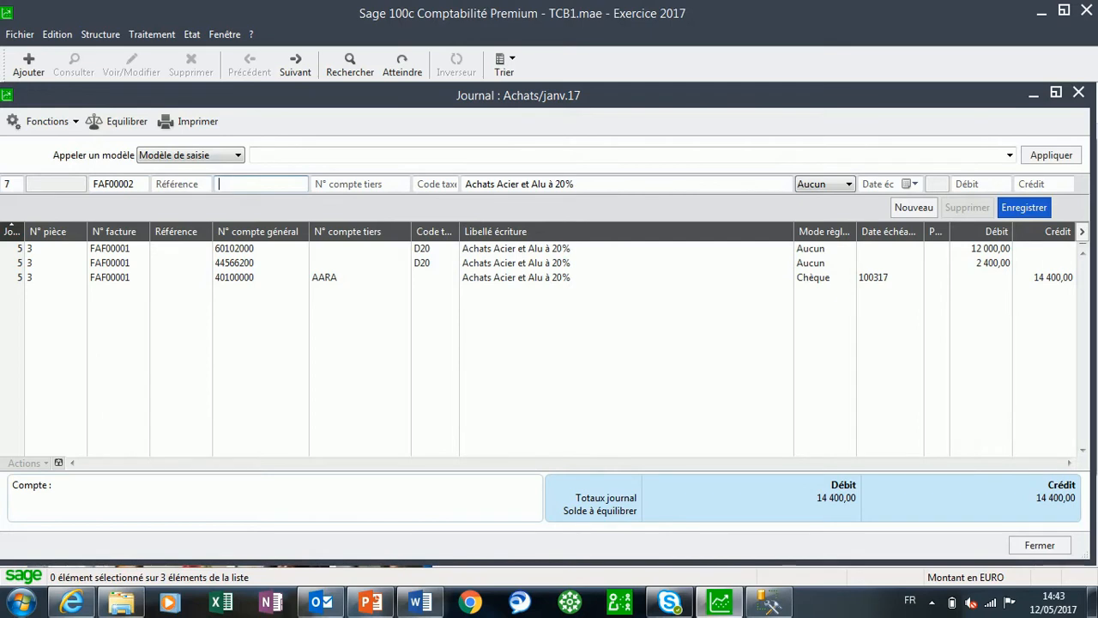
text(602)
key(Tab)
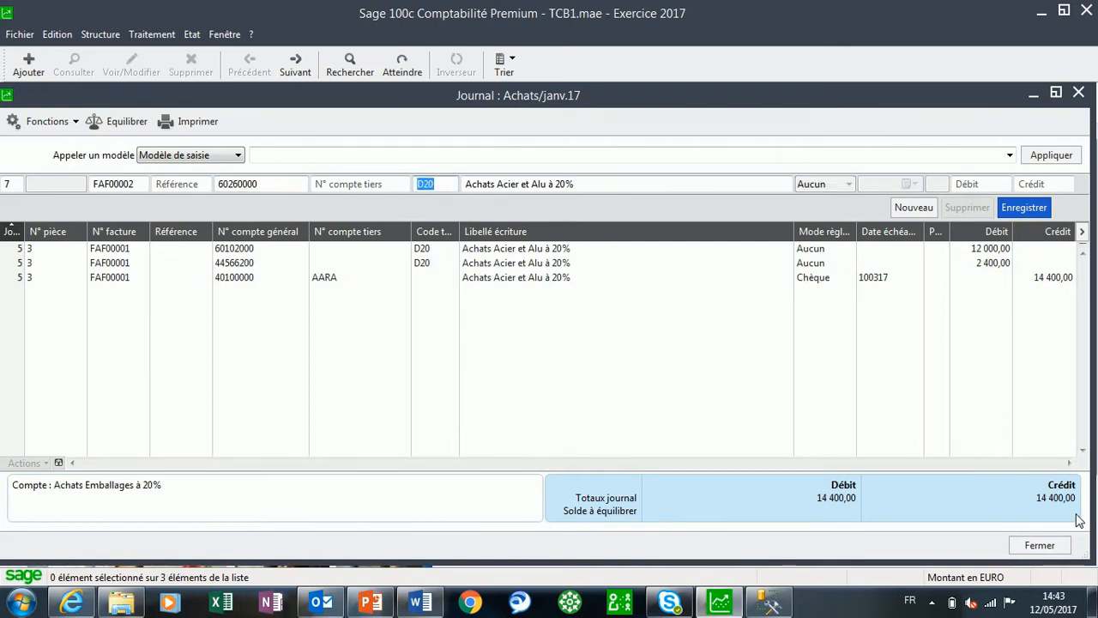
Fill the entry label with the account title Achats Emballages à 20%, enter a debit of 960 and record the line
key(Tab)
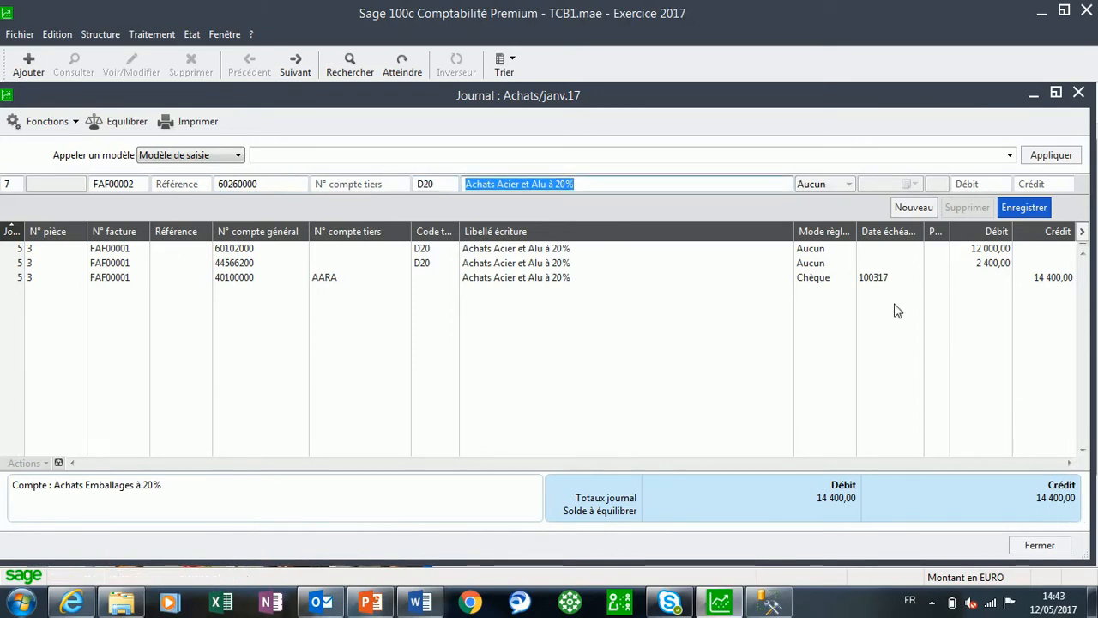
key(equal)
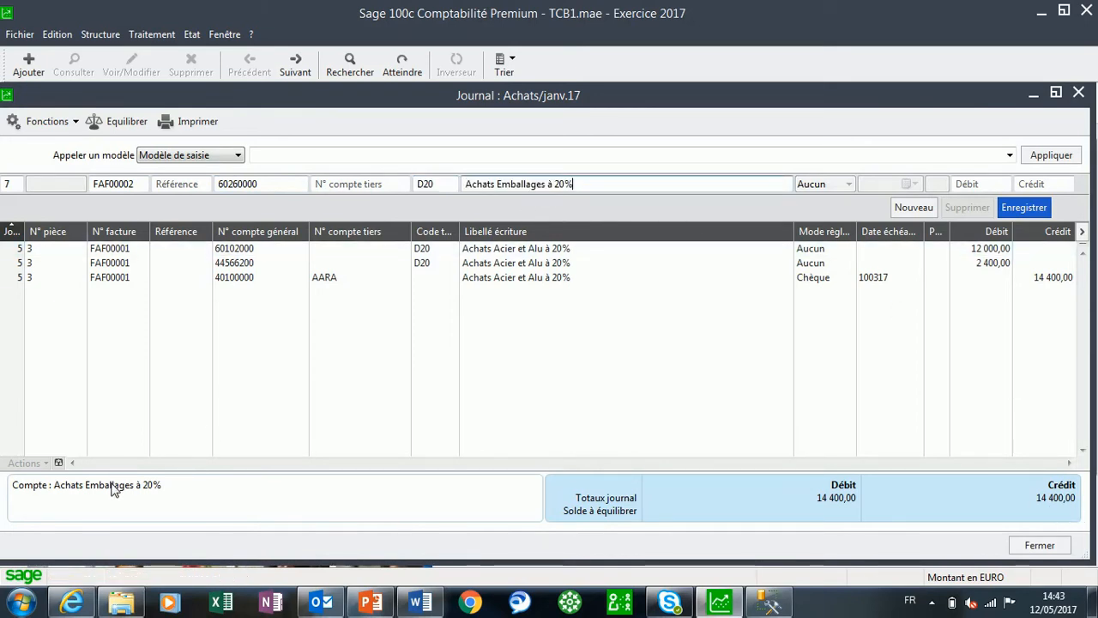
key(Tab)
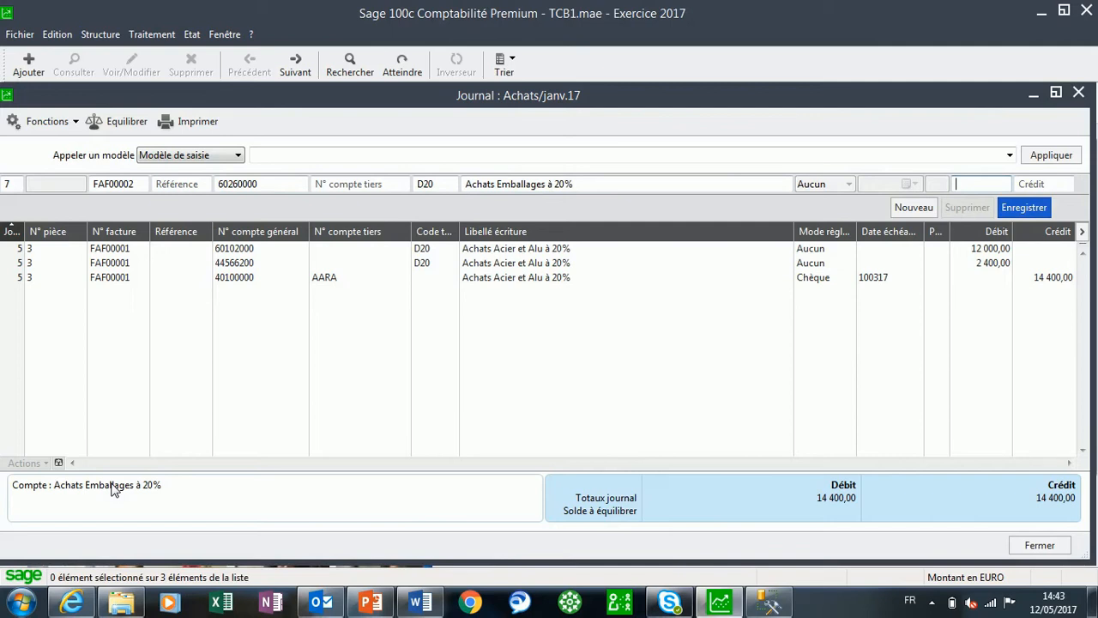
text(960)
key(Return)
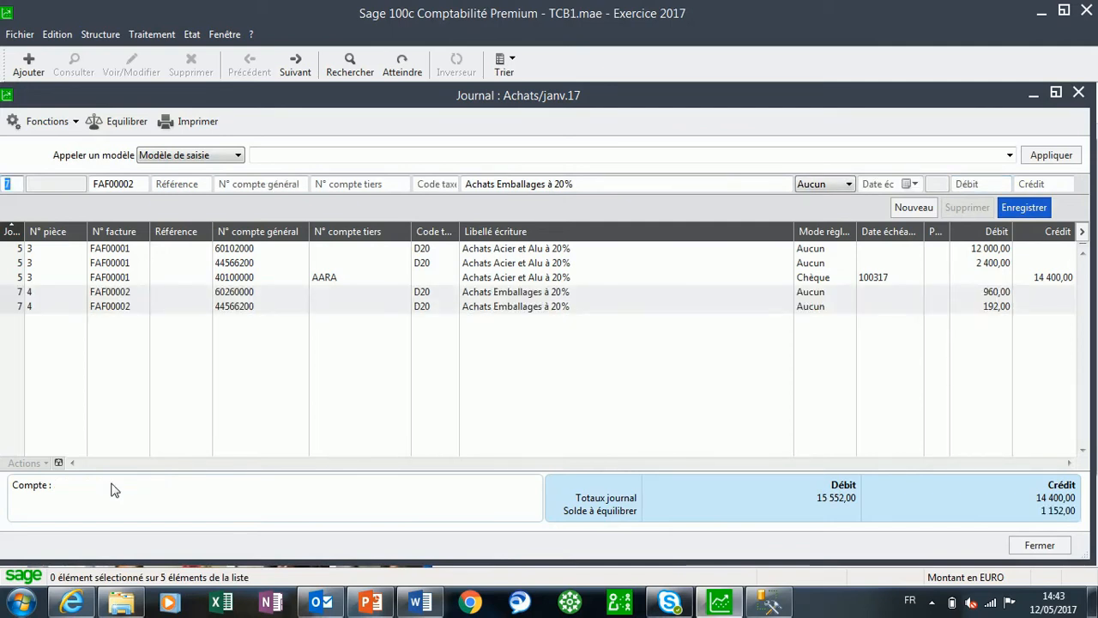
Record the balancing supplier line with third-party account EMBALLAGE, payment mode Virement and a credit of 1152
key(Tab)
key(Tab)
key(Tab)
key(Tab)
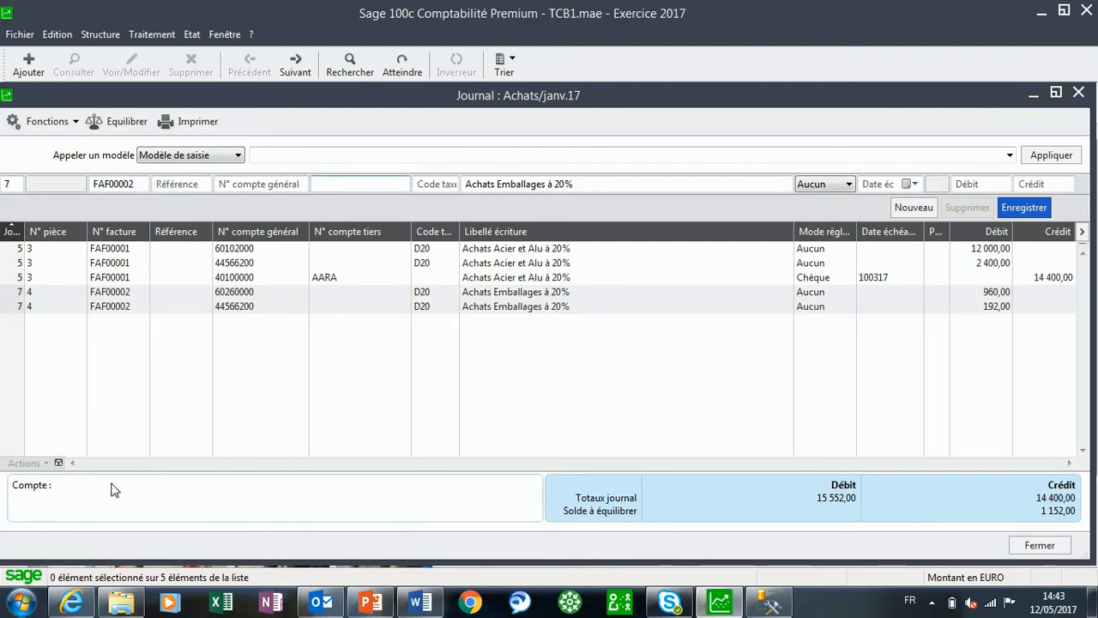
text(EMBA)
key(Tab)
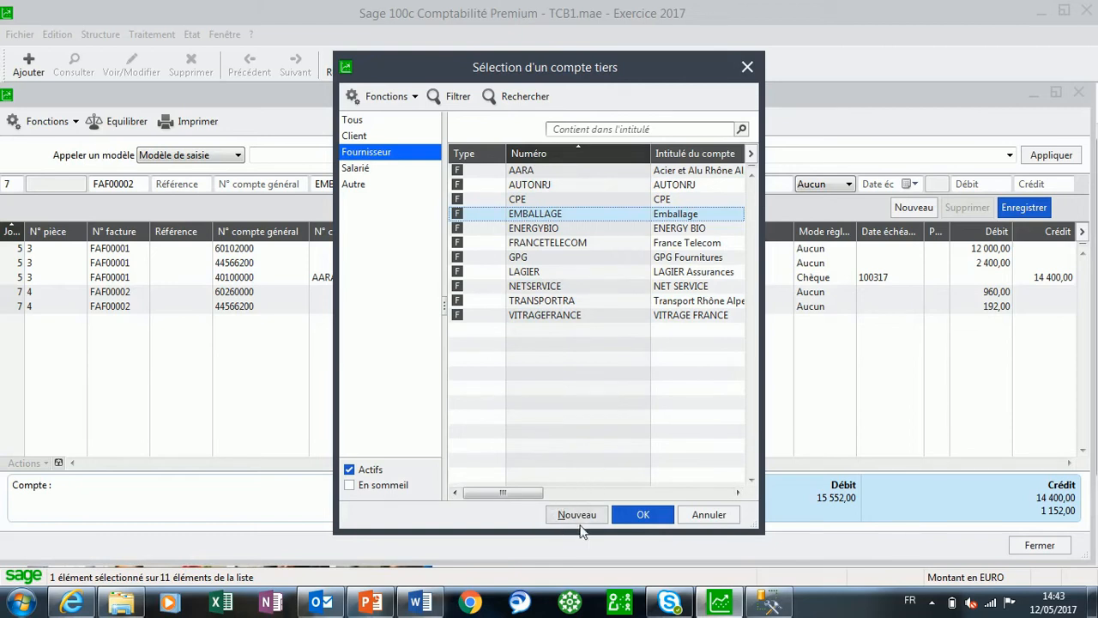
double_click(538, 214)
key(Tab)
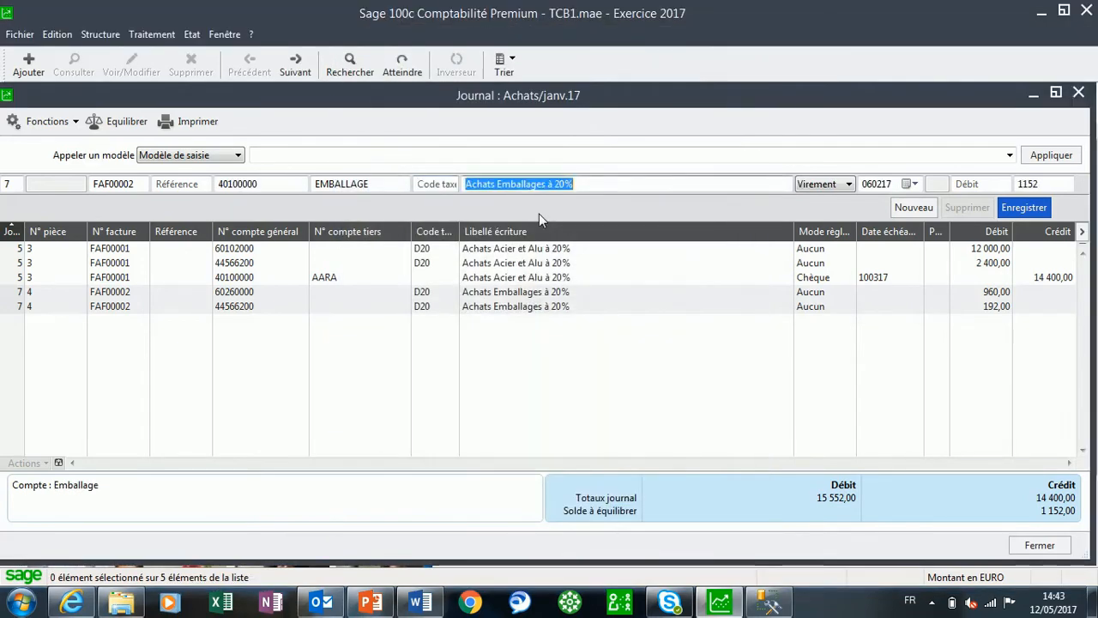
key(Tab)
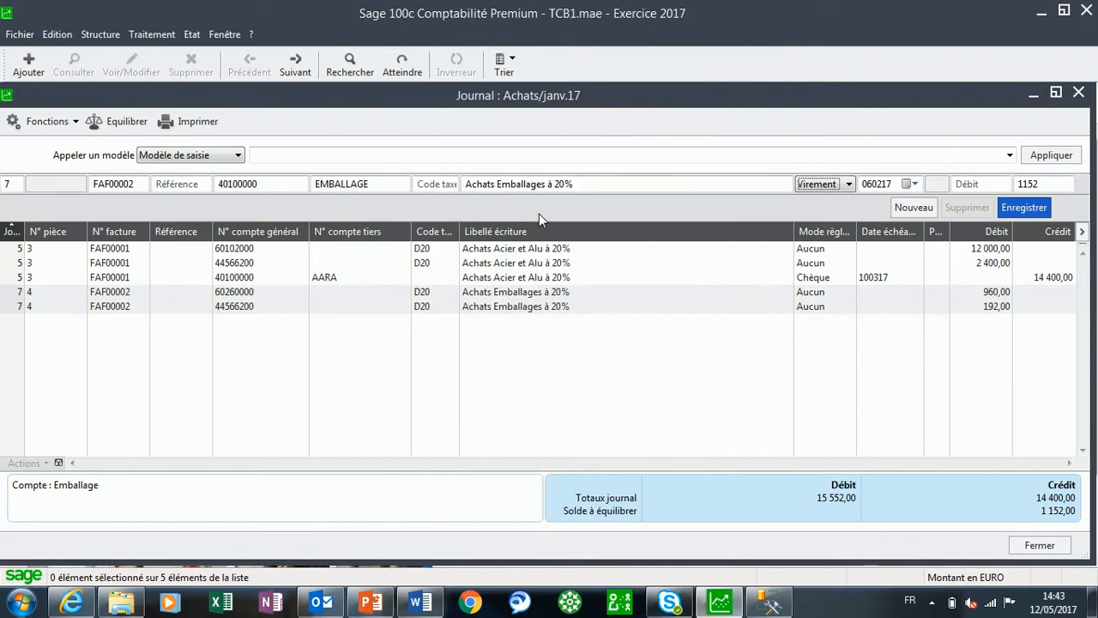
key(Return)
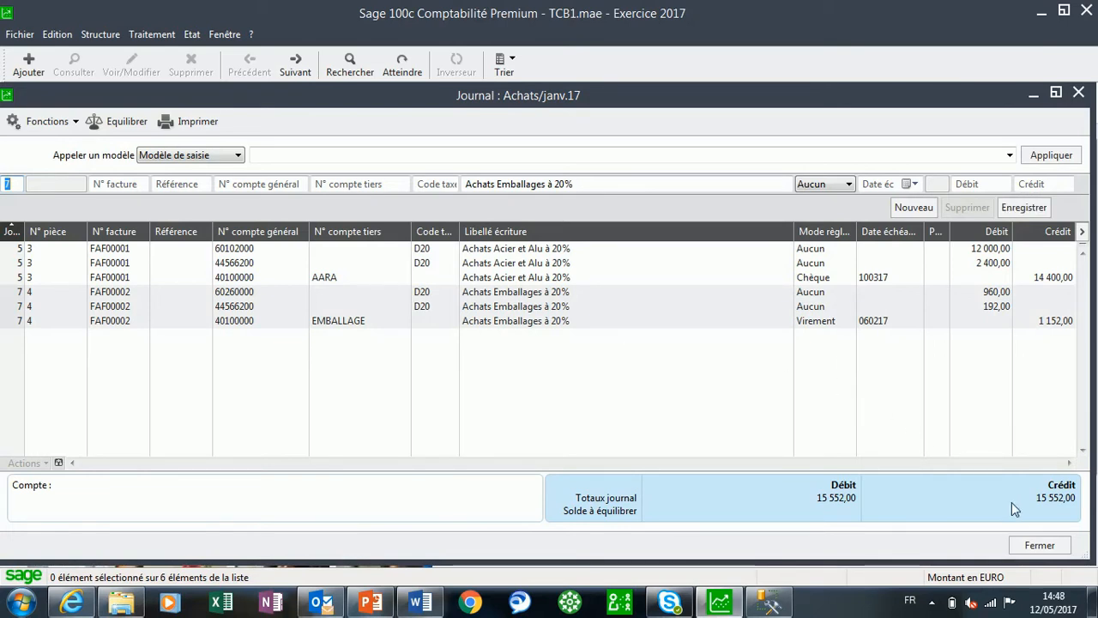
Close the purchases journal, open the Journaux de saisie list and maximise its window
click(1039, 545)
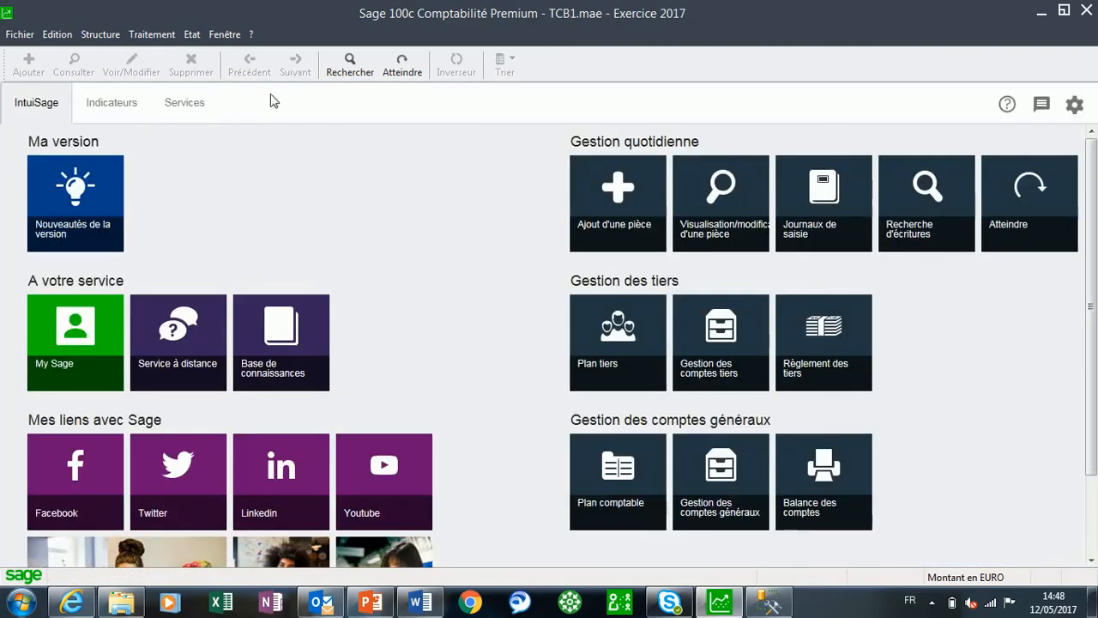
click(152, 36)
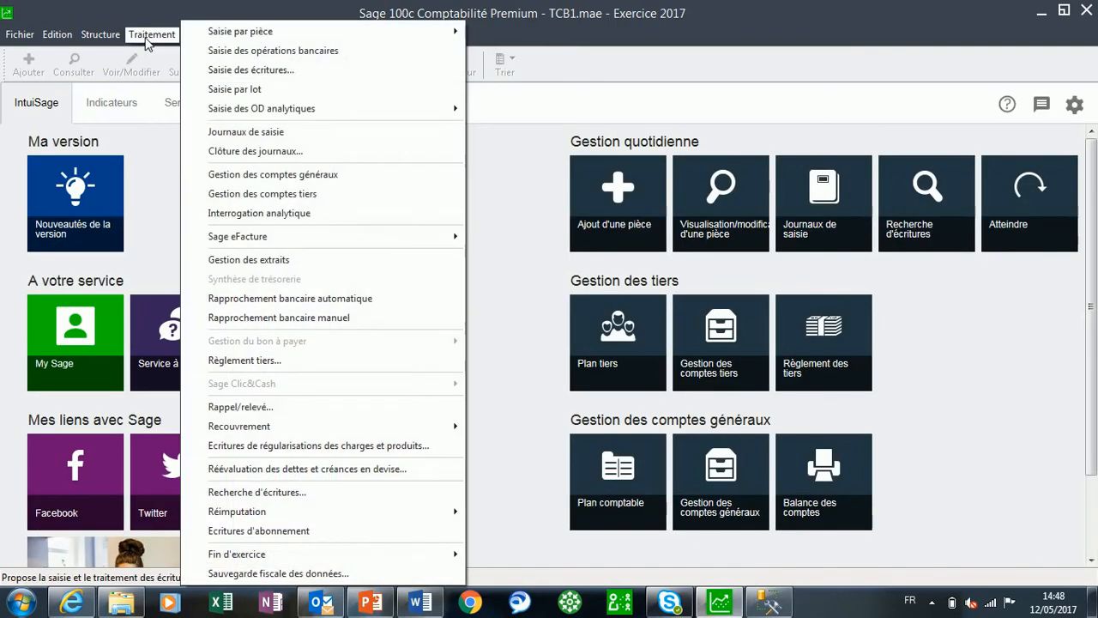
click(236, 133)
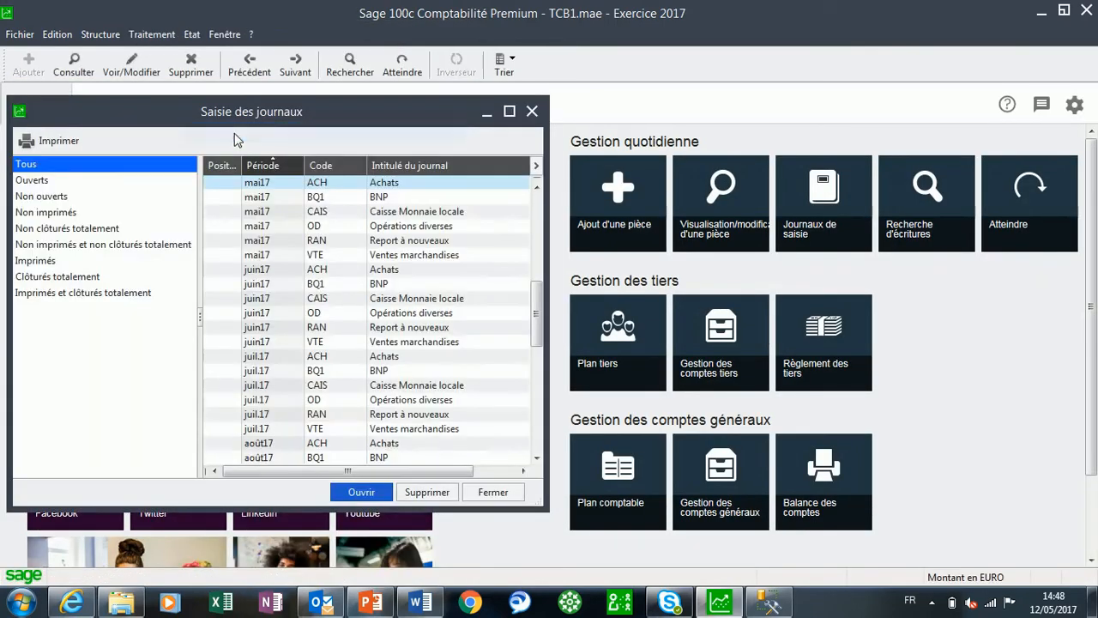
click(512, 111)
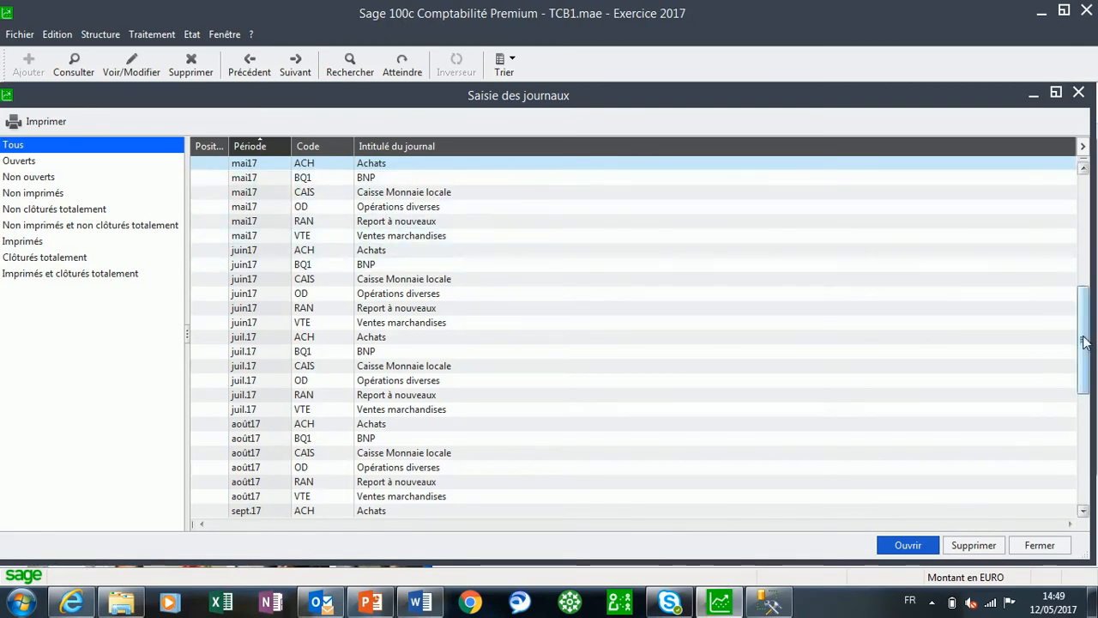
Open the janv.17 VTE journal Ventes marchandises from the list and maximise its window
drag(1084, 341, 1086, 214)
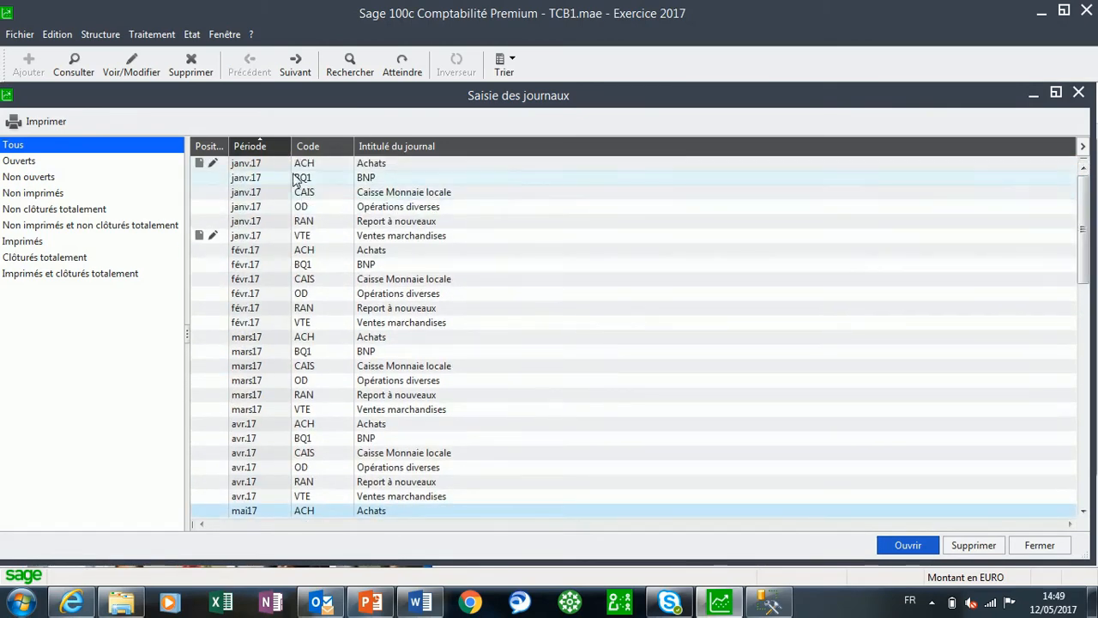
click(327, 239)
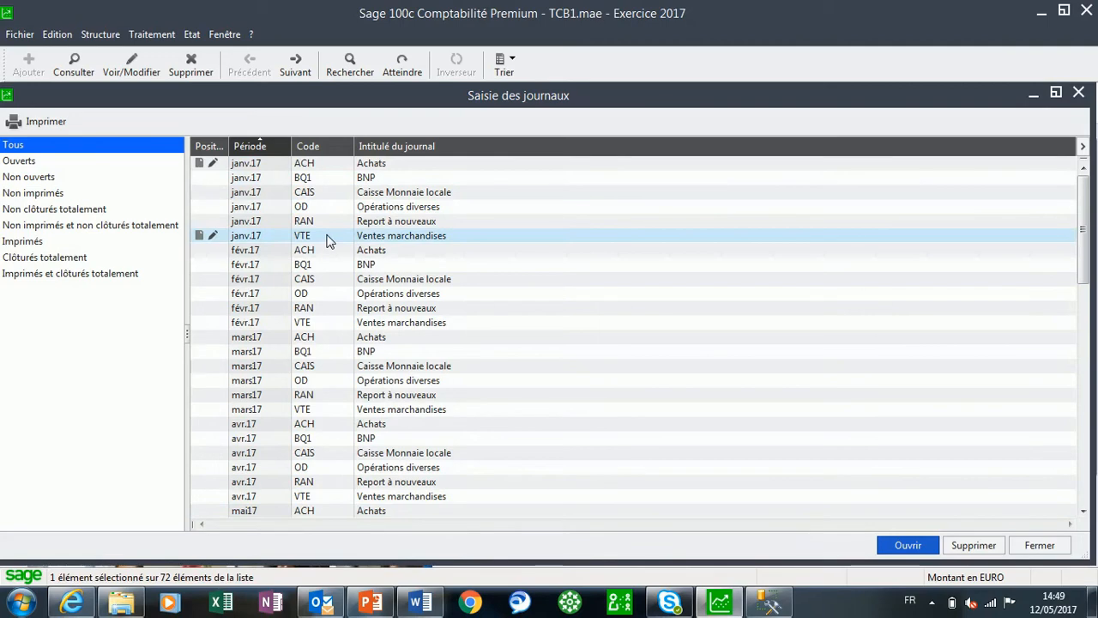
double_click(327, 239)
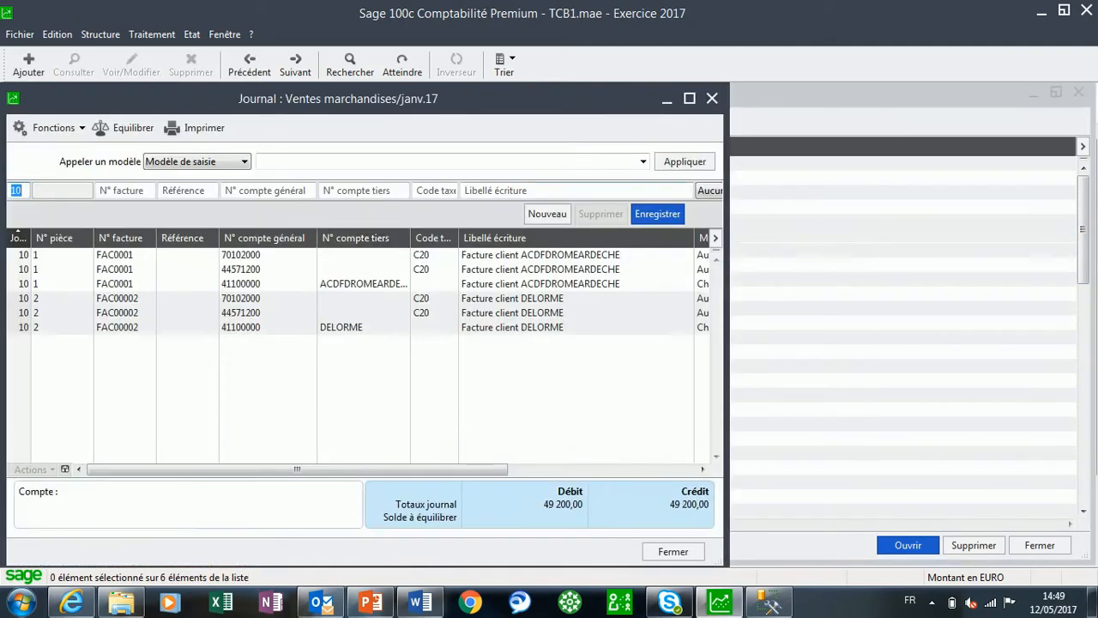
click(689, 98)
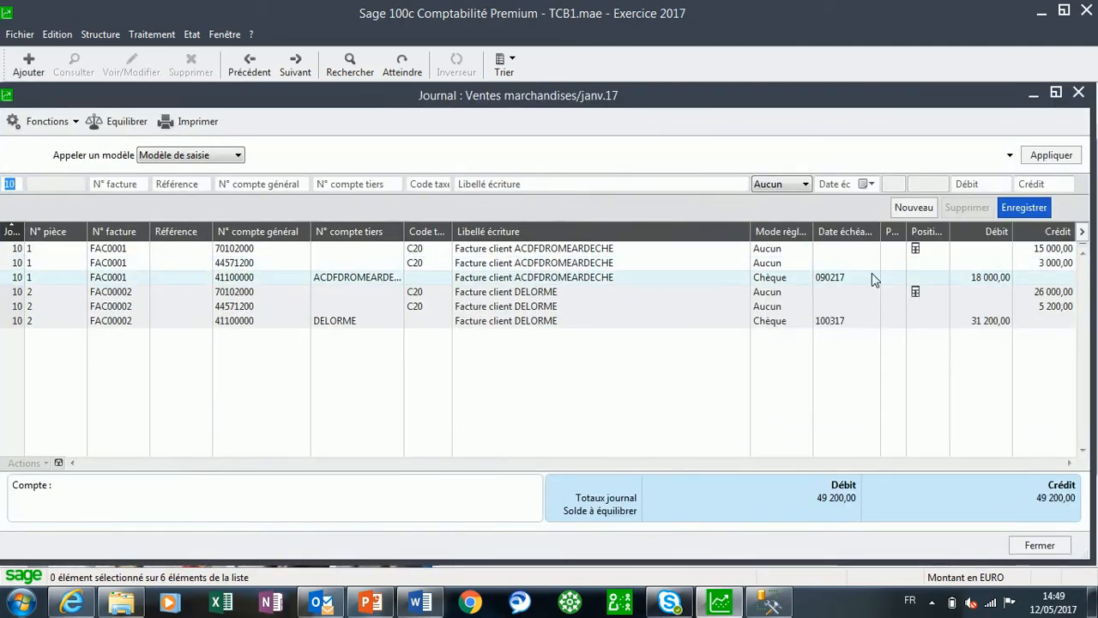
Start a sales entry on day 15 with invoice number FAC00003, general account 70102000 and tax code C20
text(15)
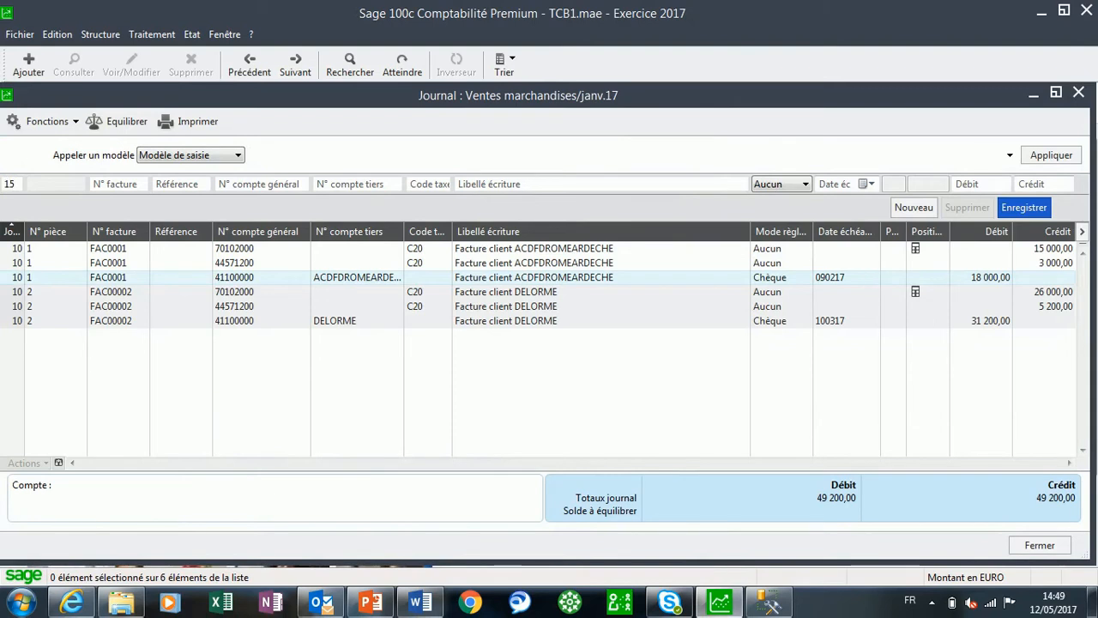
key(Tab)
text(FAC)
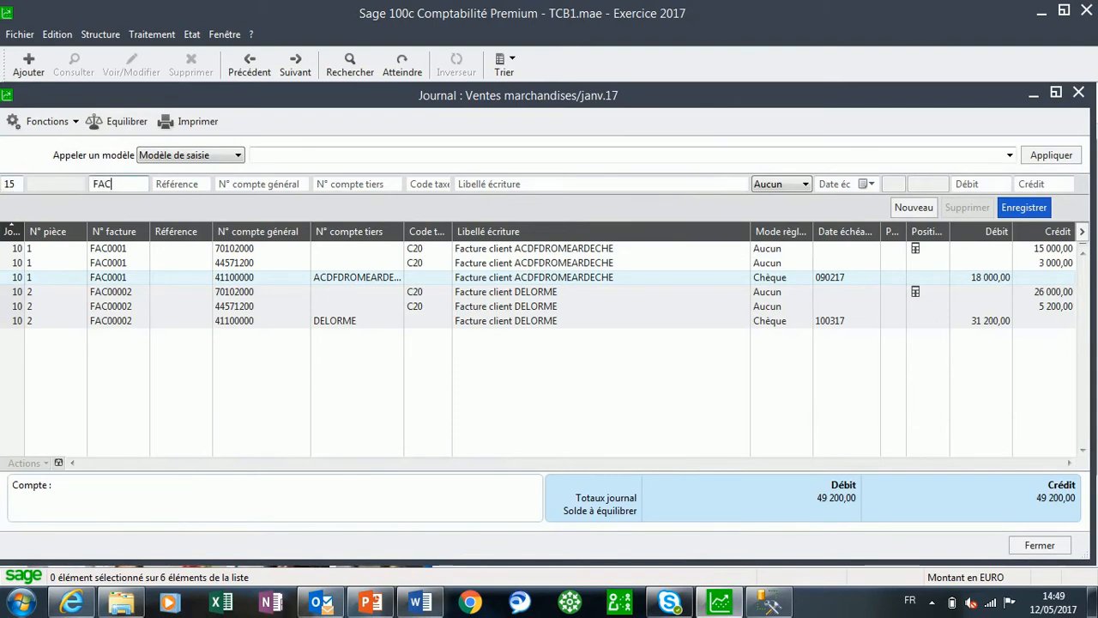
text(00003)
key(Tab)
key(Tab)
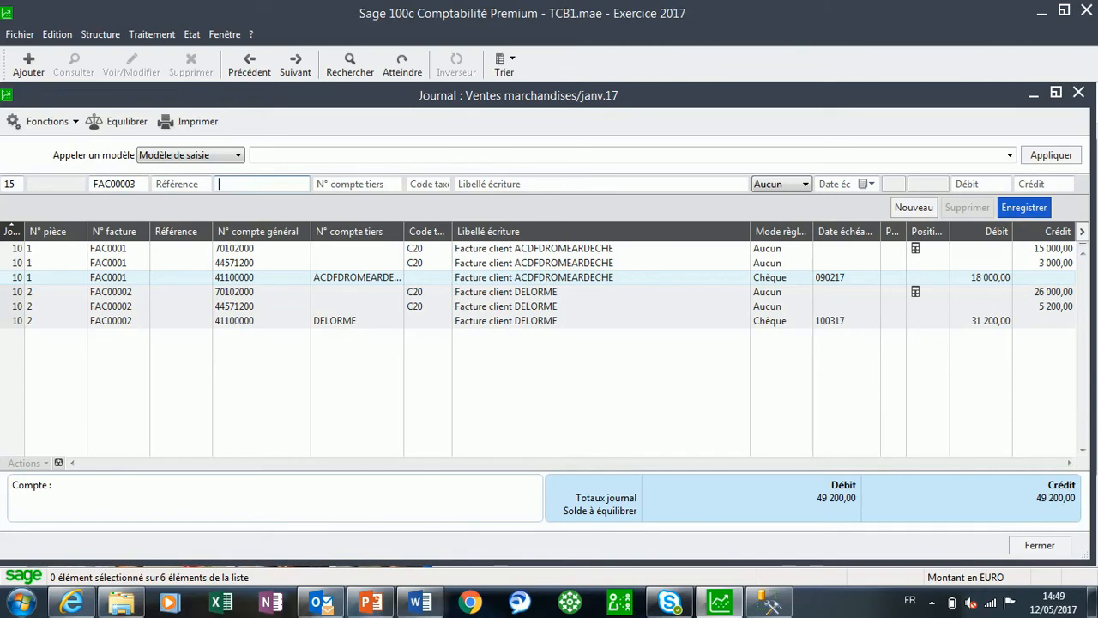
text(70102000)
key(Tab)
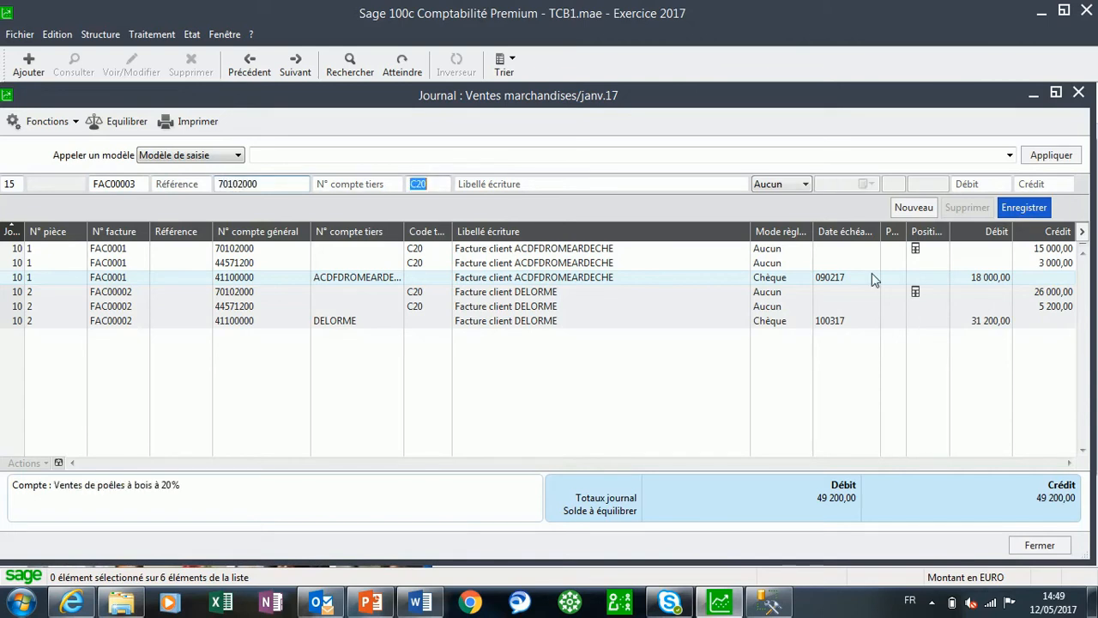
Fill the entry label with the account title Ventes de poêles à bois à 20%, enter a credit of 1000 and record the line
key(Tab)
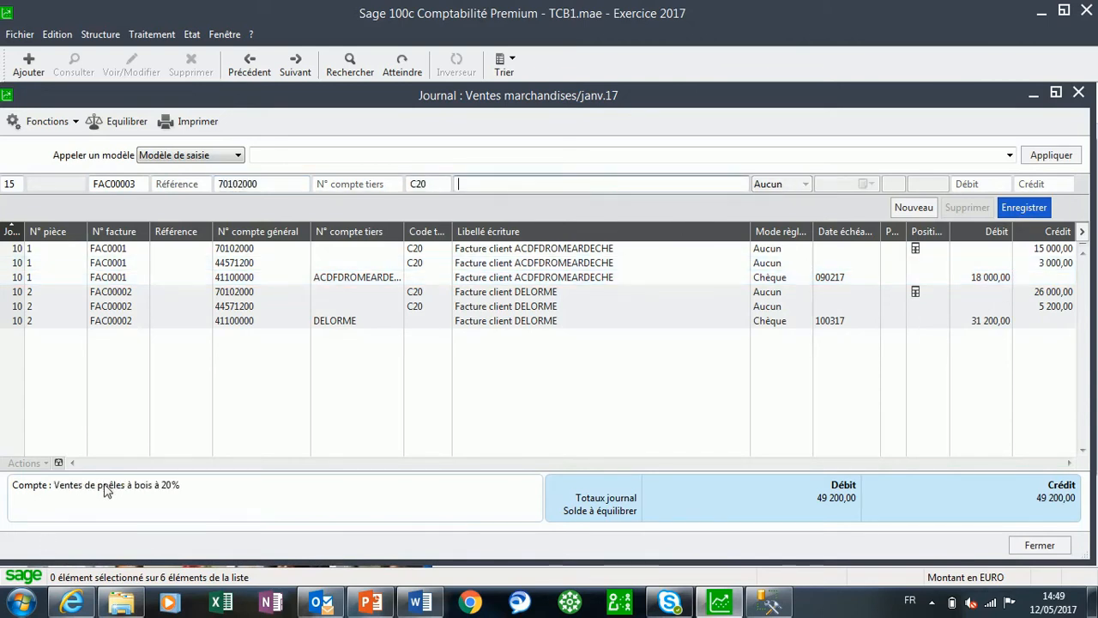
key(Tab)
key(Tab)
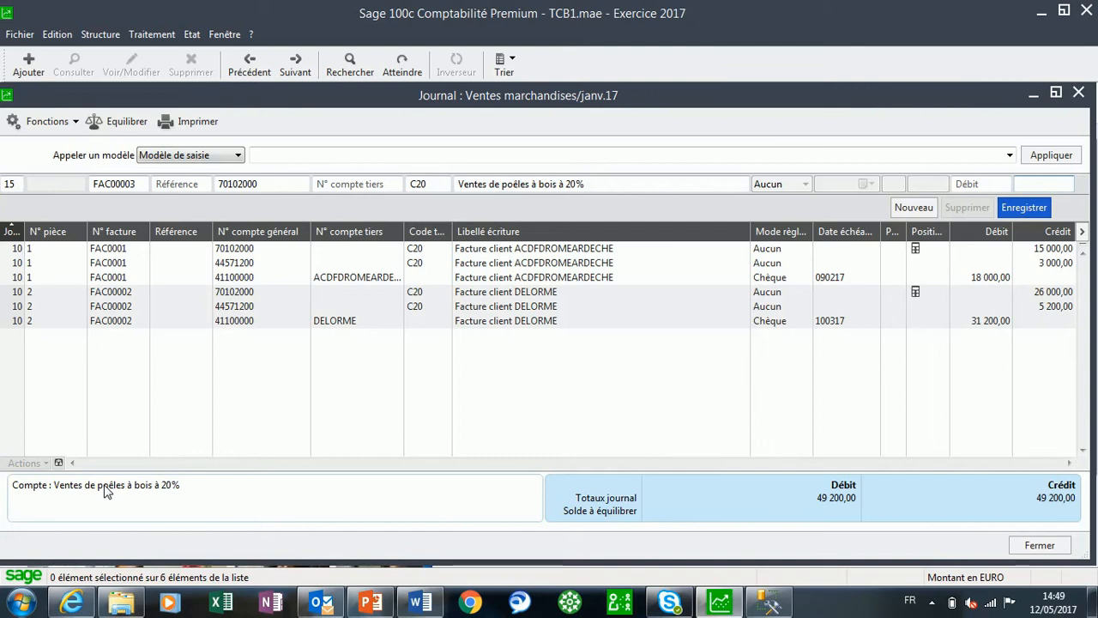
text(1000)
key(Return)
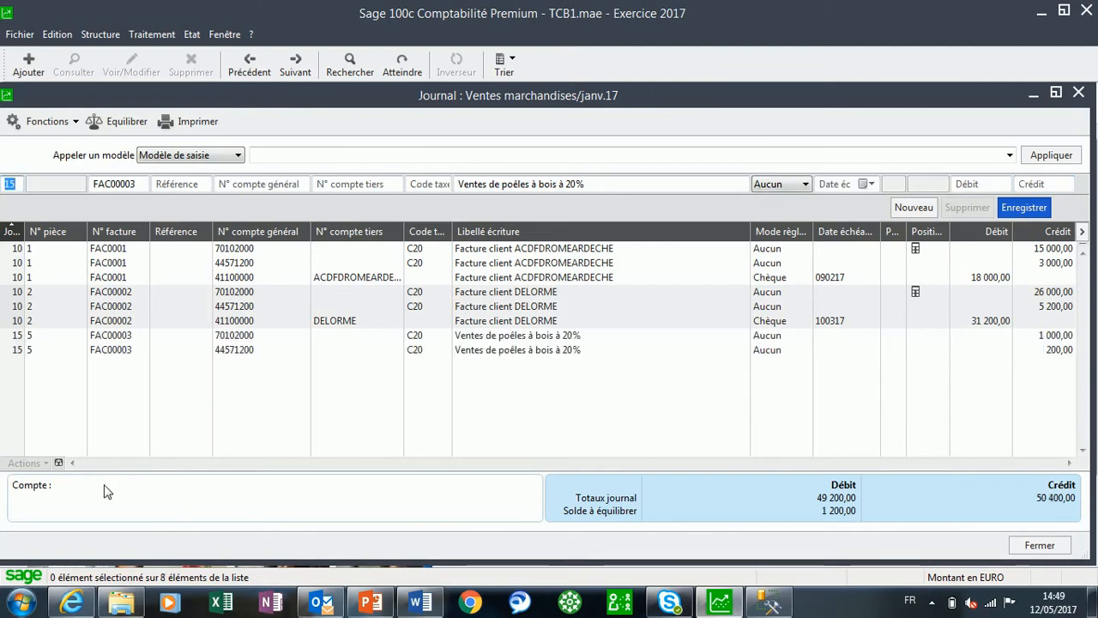
key(Tab)
key(Tab)
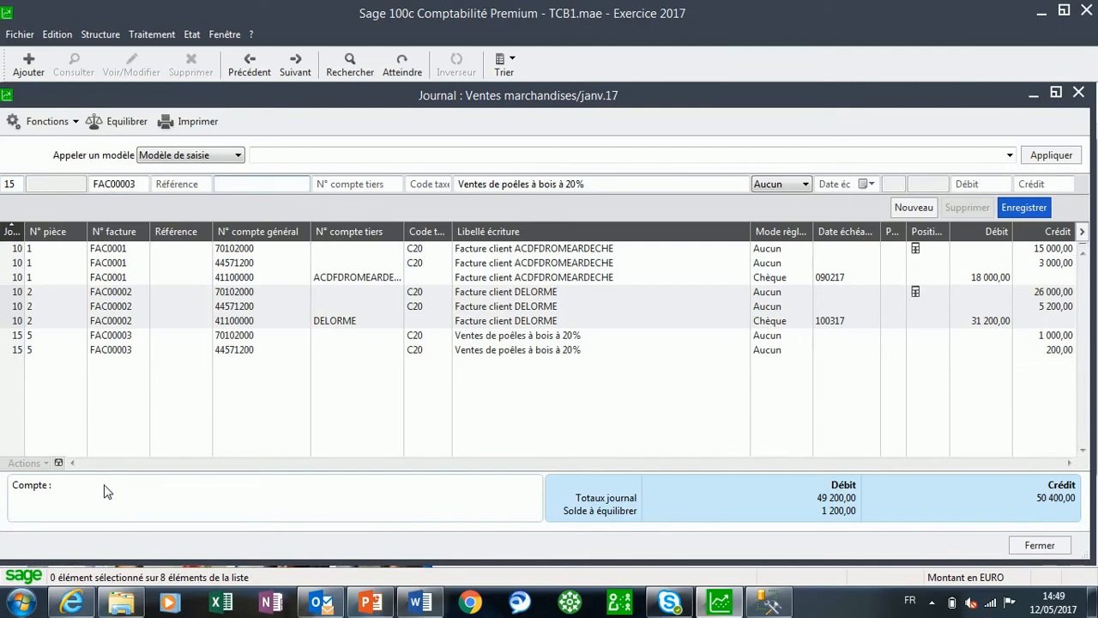
text(A)
key(Tab)
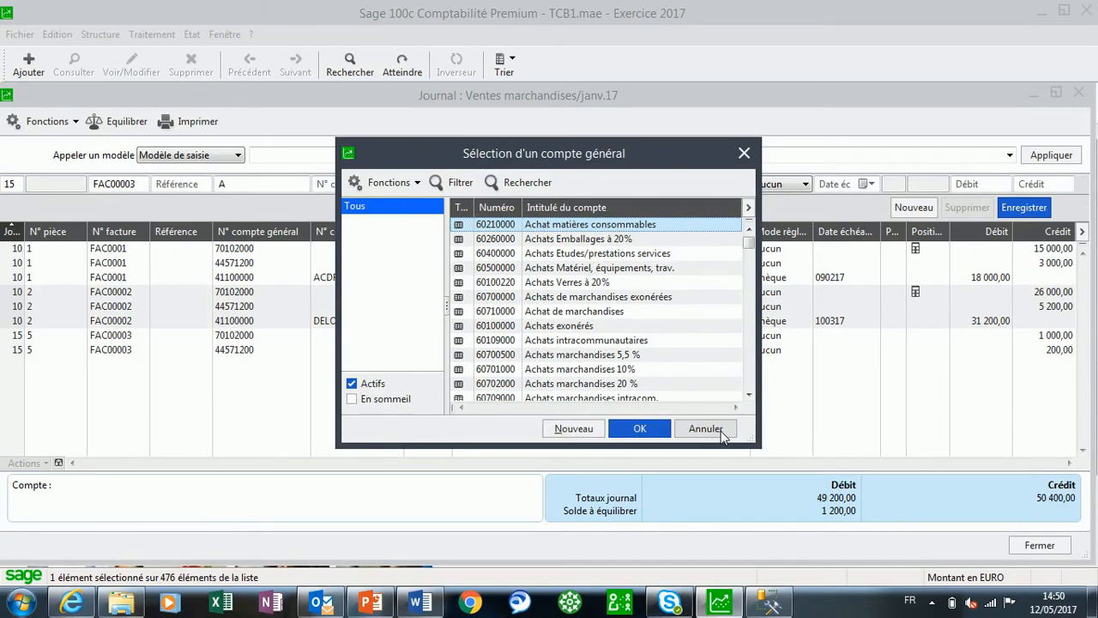
click(705, 428)
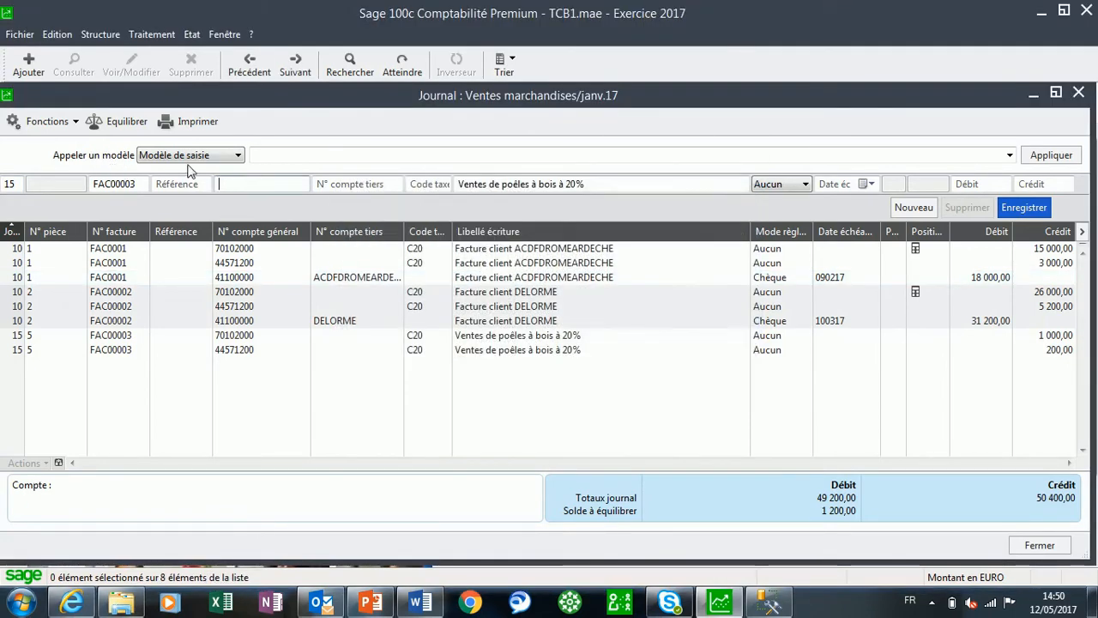
Assign the next entry line to the third-party customer account listed just after ACDFDROMEARDECHE, with payment mode Chèque and a debit of 1200
key(Tab)
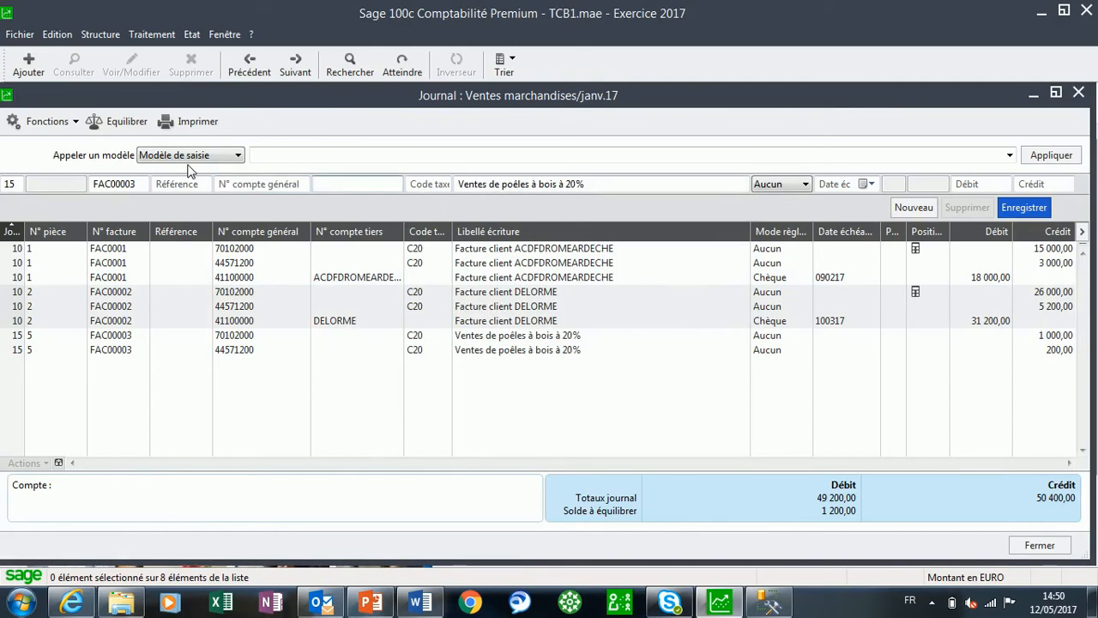
text(A)
key(Tab)
click(542, 185)
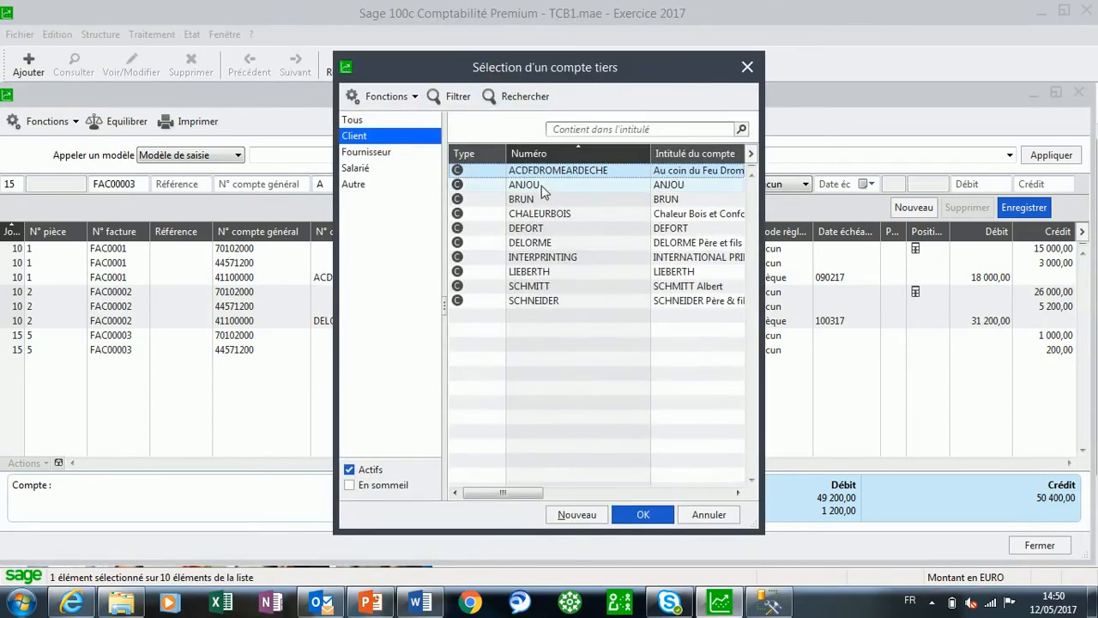
double_click(539, 184)
key(Tab)
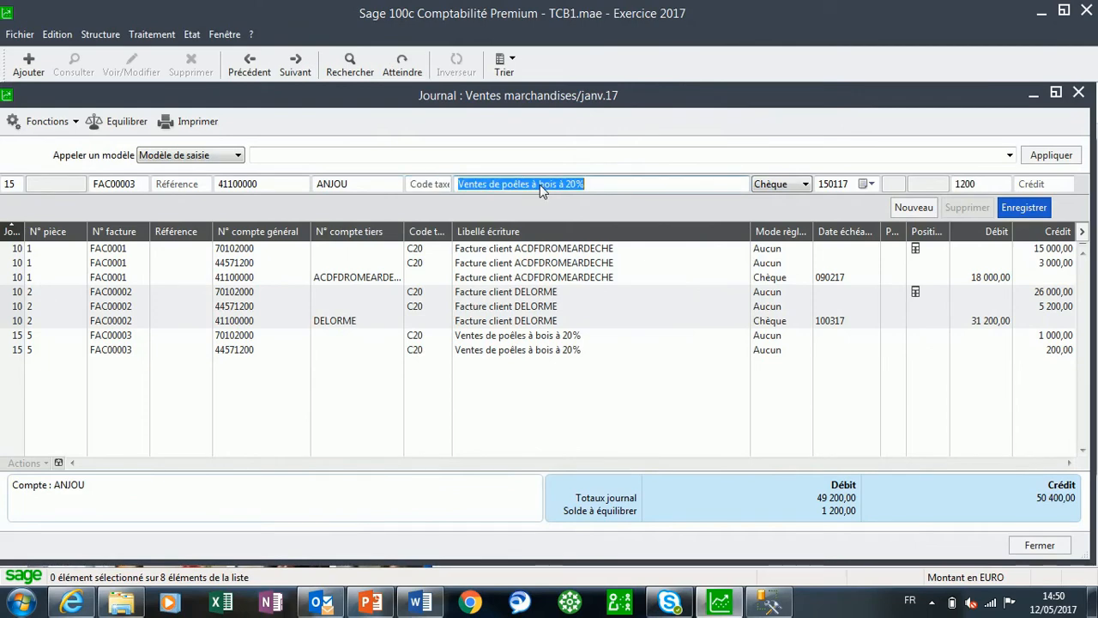
Record the customer line and accept its Chèque instalments of 360 due 150117 and 840 due 140217
key(Tab)
key(Return)
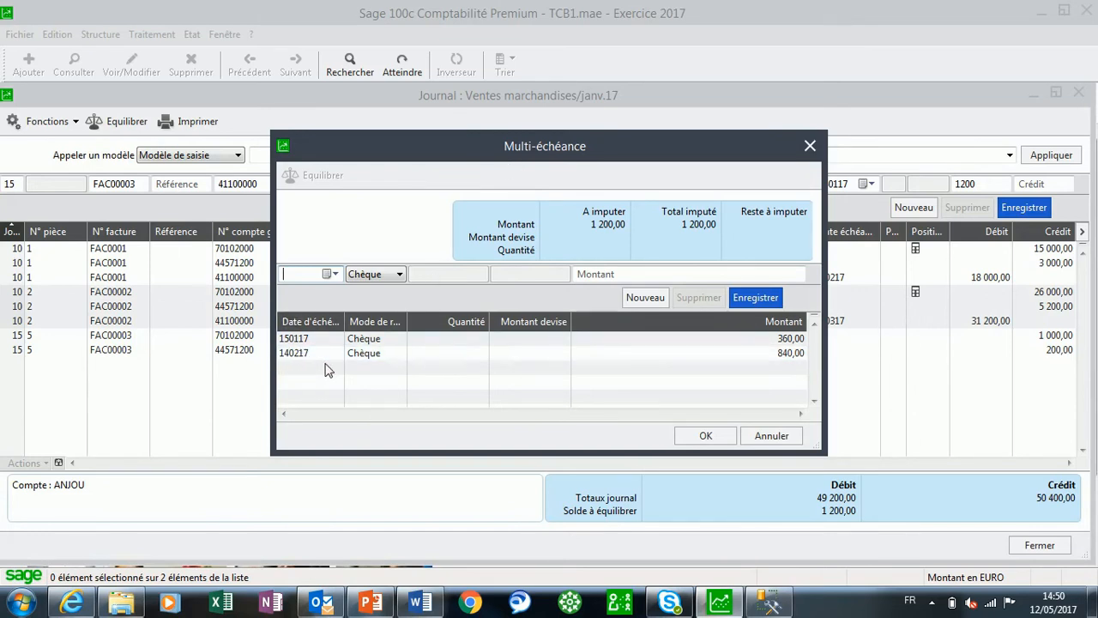
click(706, 438)
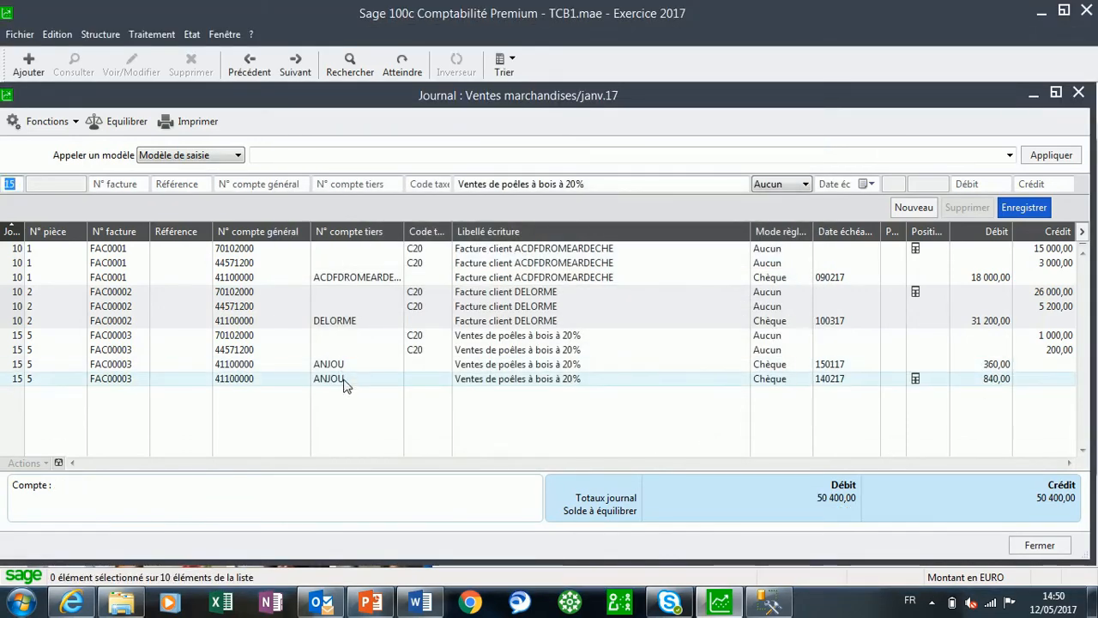
Start a sales entry on day 15 with invoice number FAC0004, general account 70700200 and tax code C20
key(Tab)
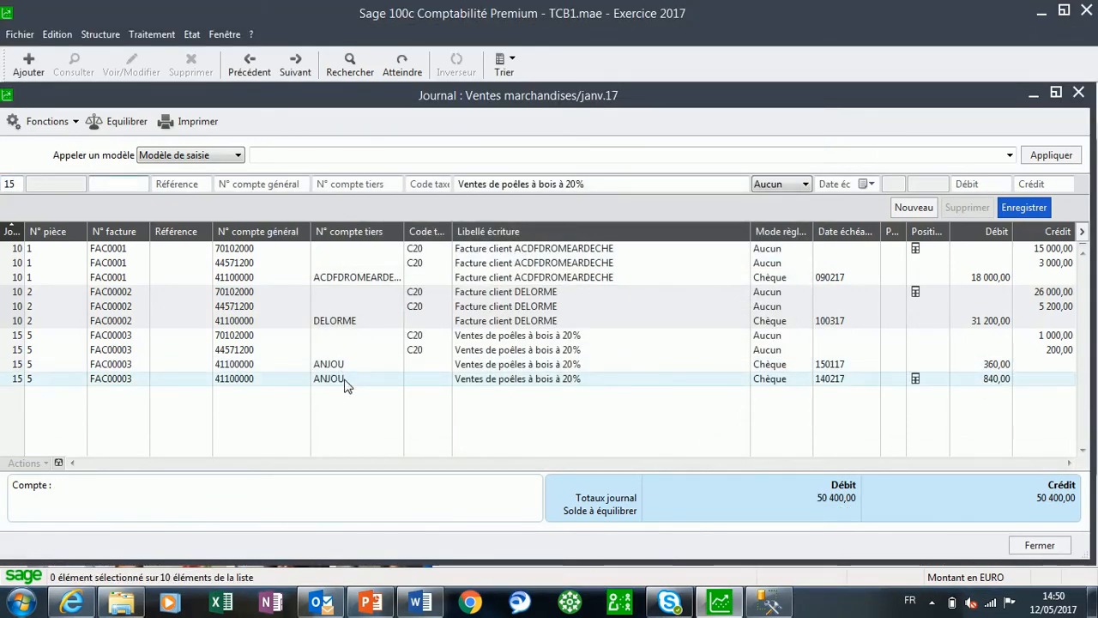
text(FAC0004)
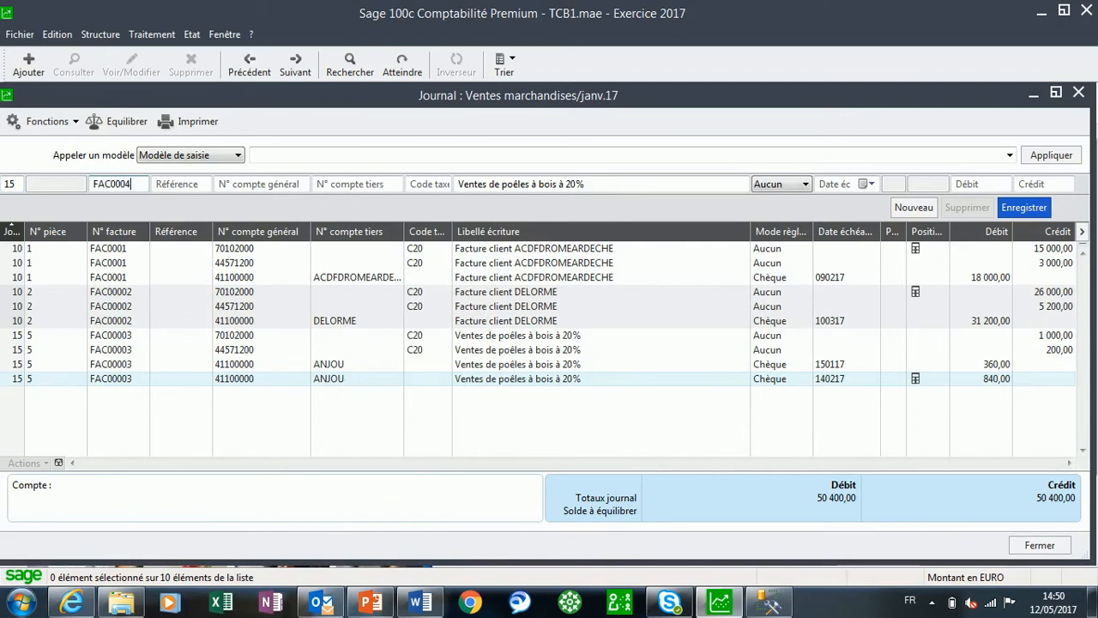
key(Tab)
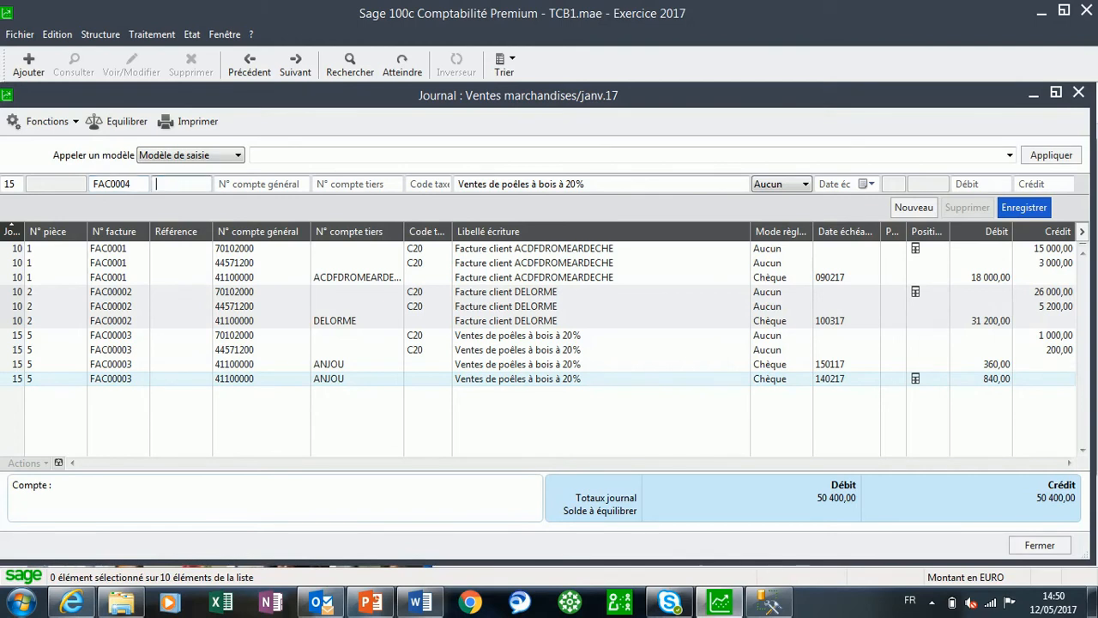
key(Tab)
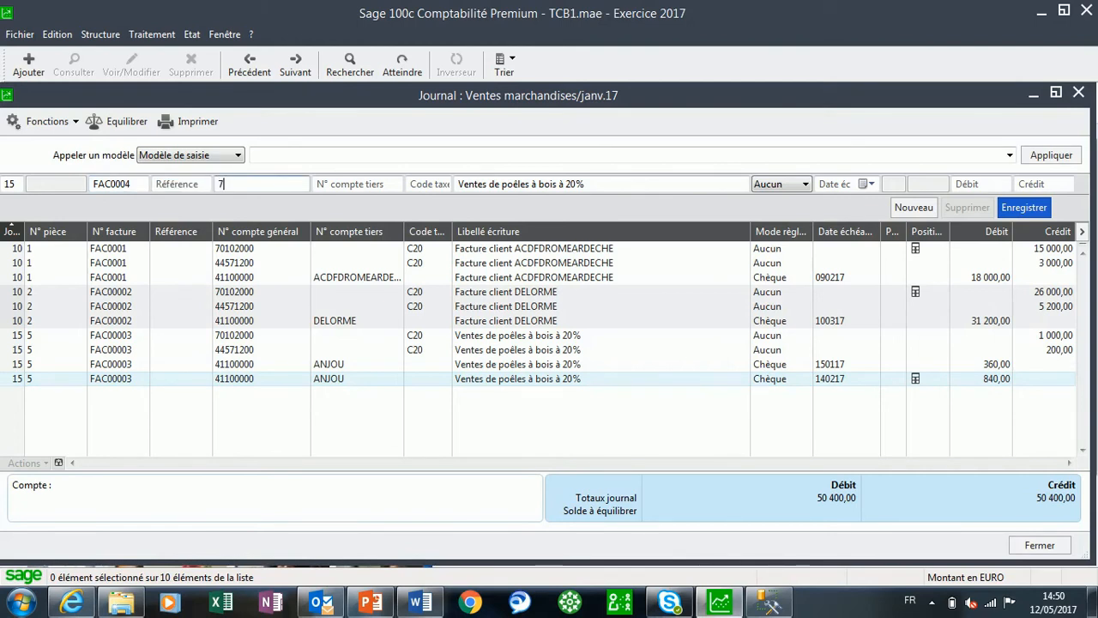
key(Tab)
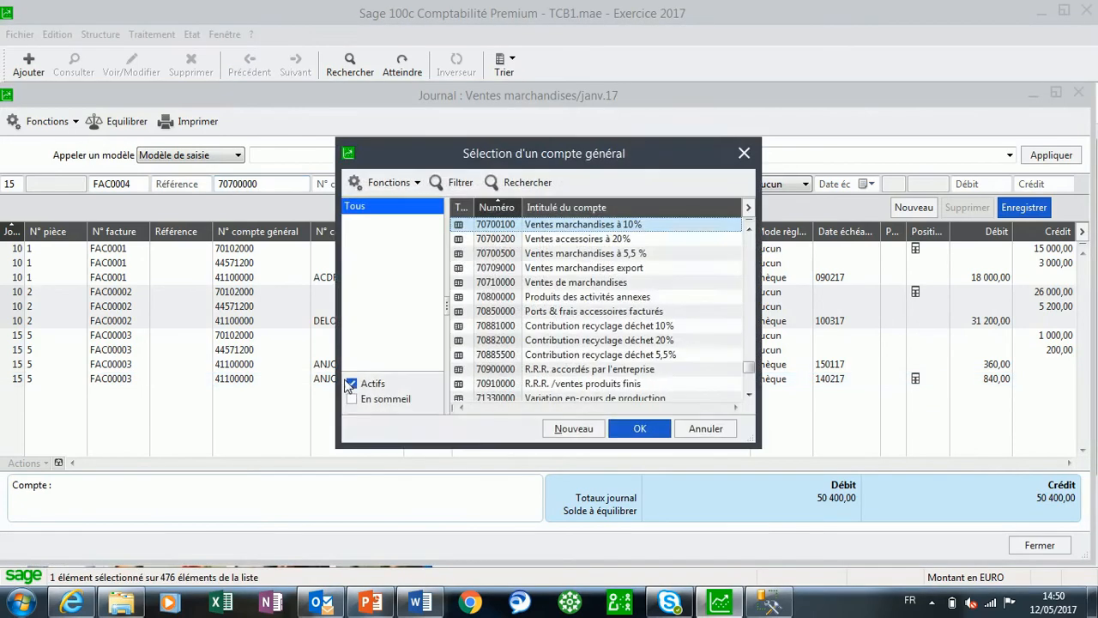
double_click(605, 240)
key(Tab)
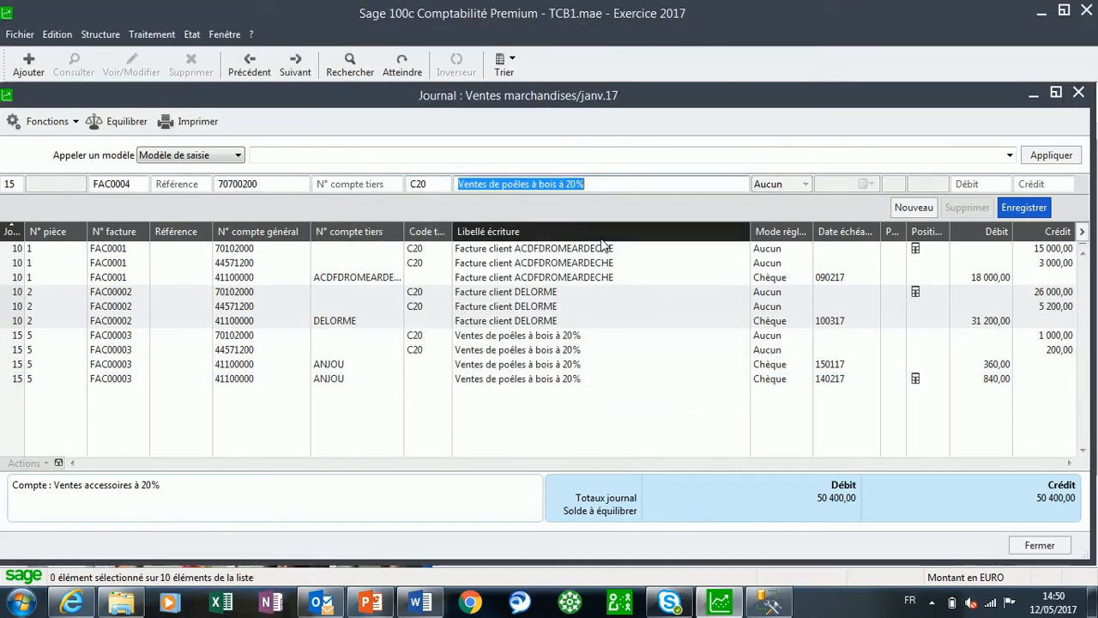
Fill the entry label with the account title Ventes accessoires à 20%, enter a credit of 2000 and record the line
click(92, 488)
key(Tab)
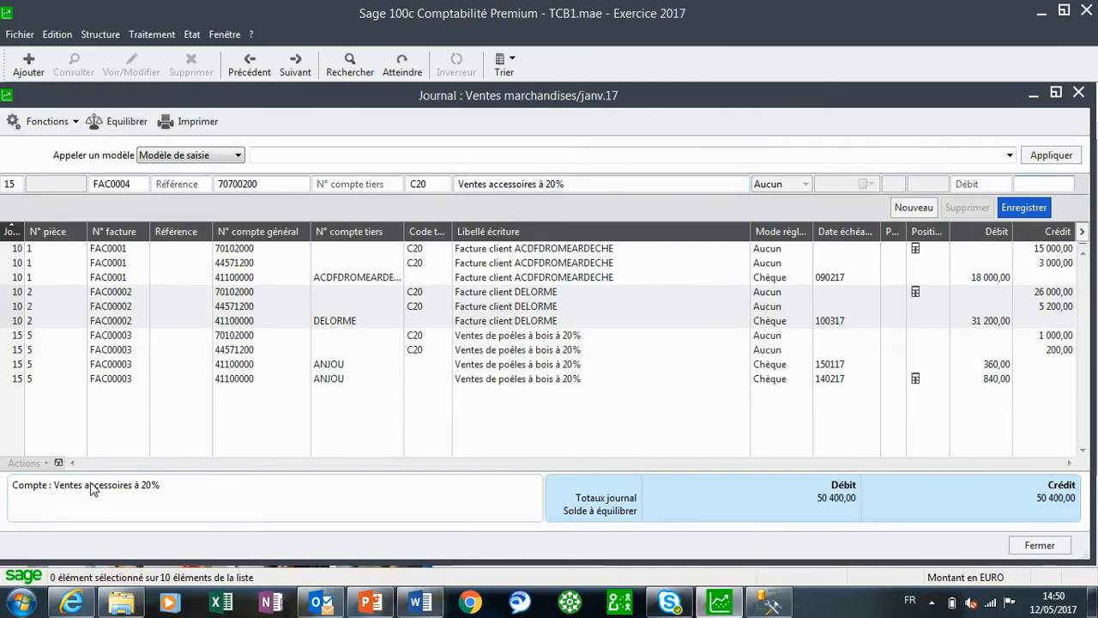
text(2000)
key(Return)
Assign the next FAC0004 line to the third-party customer account listed just before CHALEURBOIS, with payment mode Chèque and a debit of 2400
key(Tab)
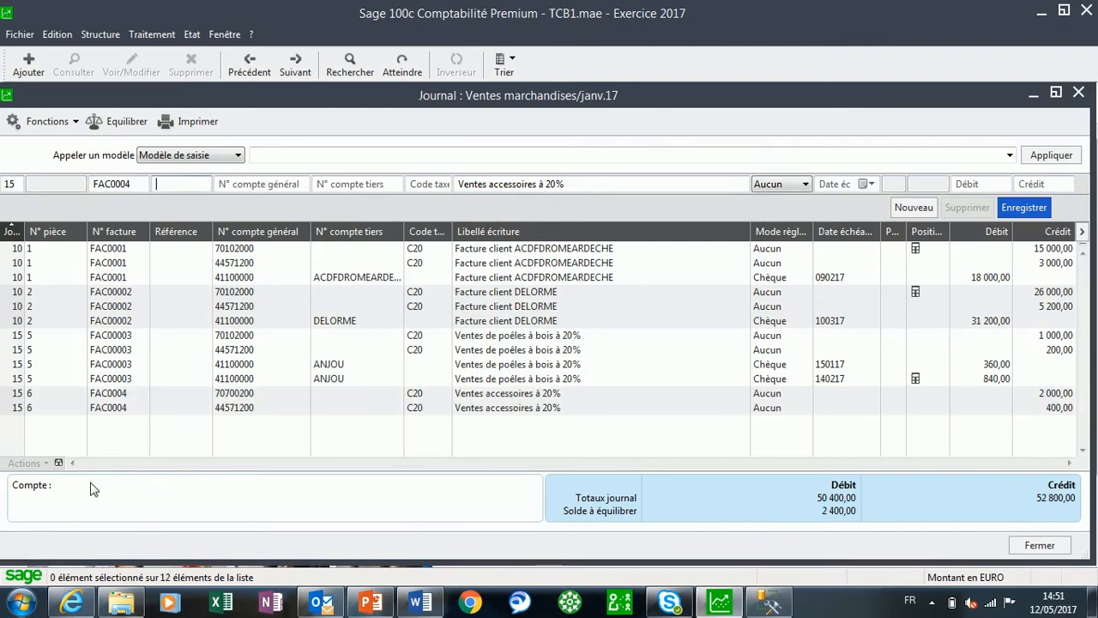
key(Tab)
key(Tab)
text(B)
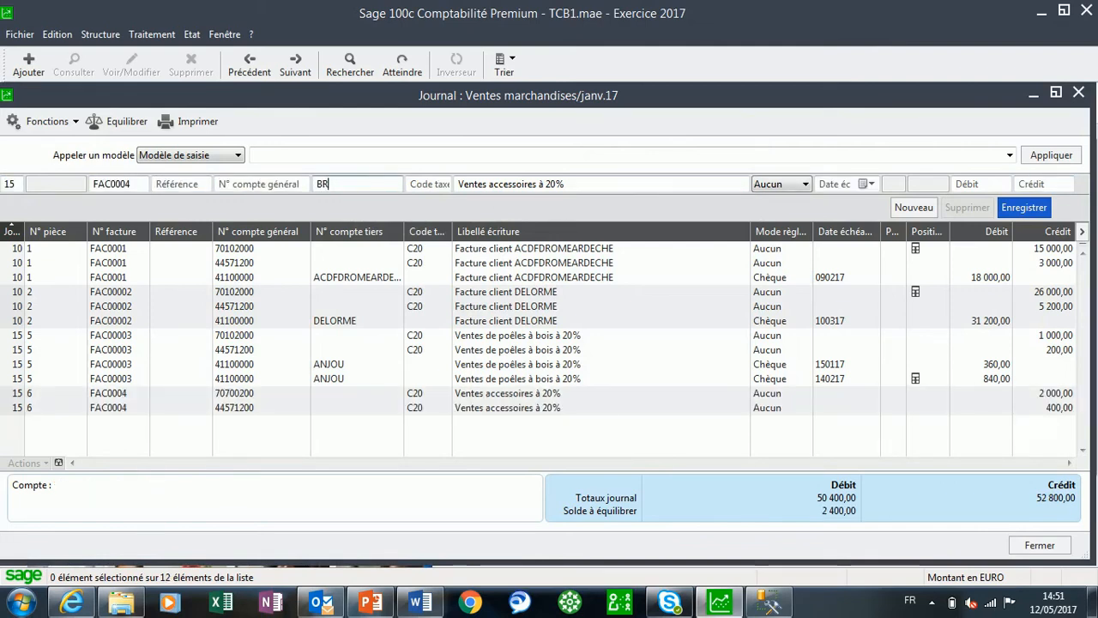
text(RUN)
key(Tab)
key(Tab)
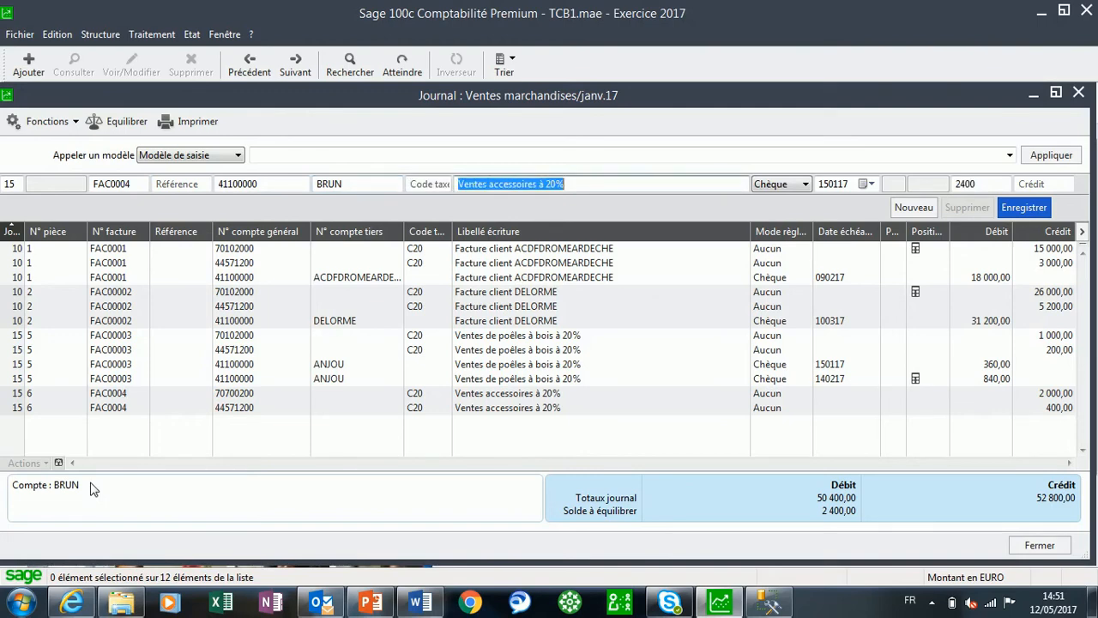
Record the customer line with one Chèque instalment: delete the 140217 instalment and balance the 150117 one to 2400
key(Return)
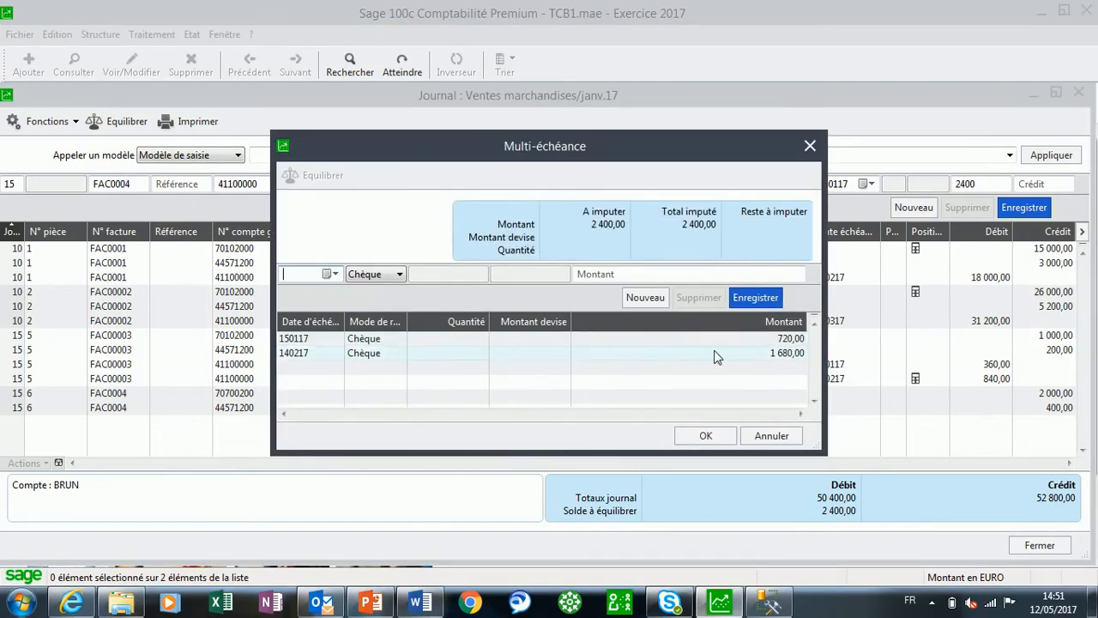
click(367, 359)
click(698, 297)
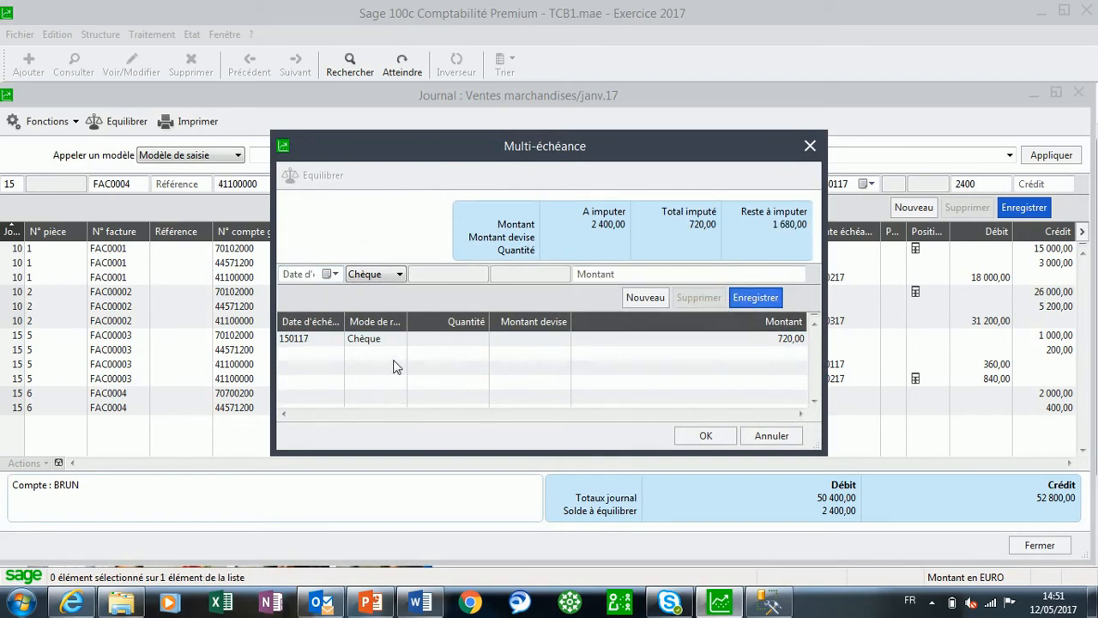
click(391, 342)
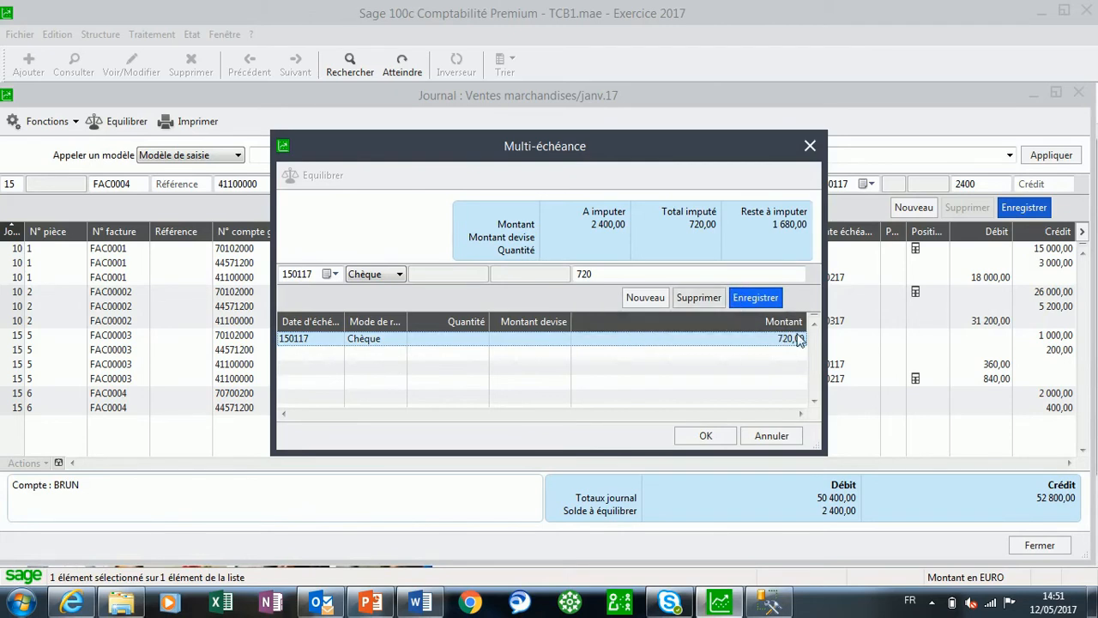
click(291, 176)
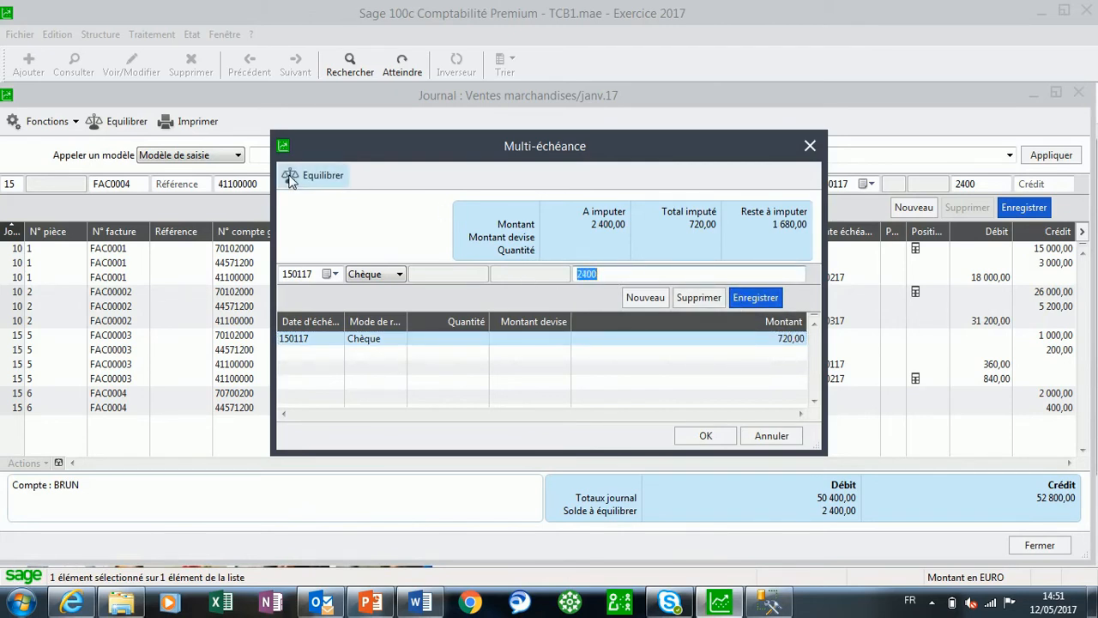
click(756, 297)
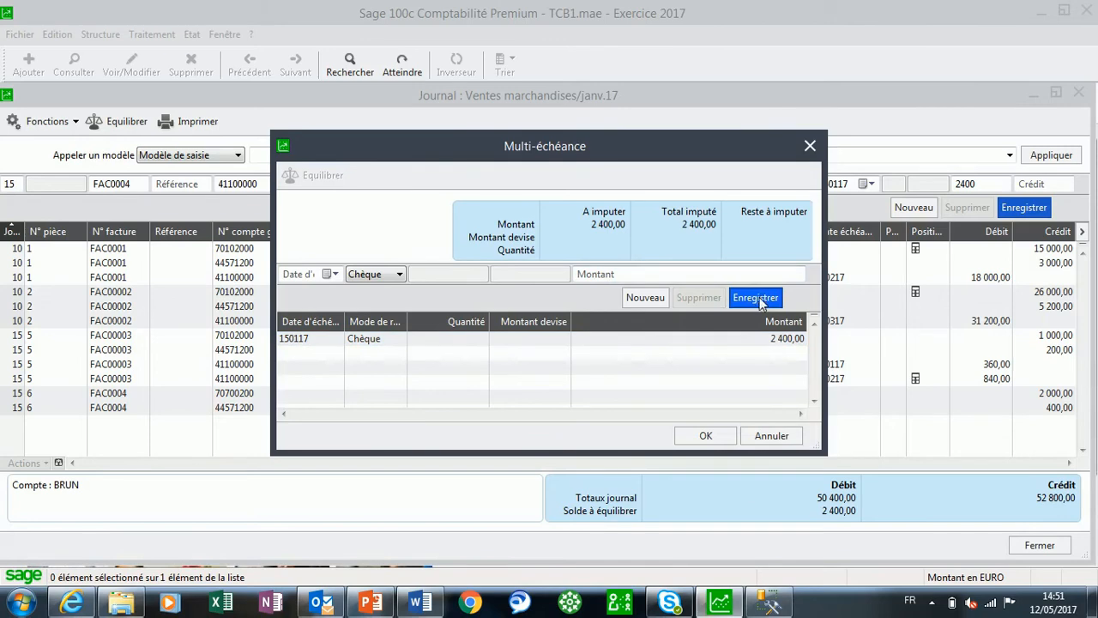
click(727, 434)
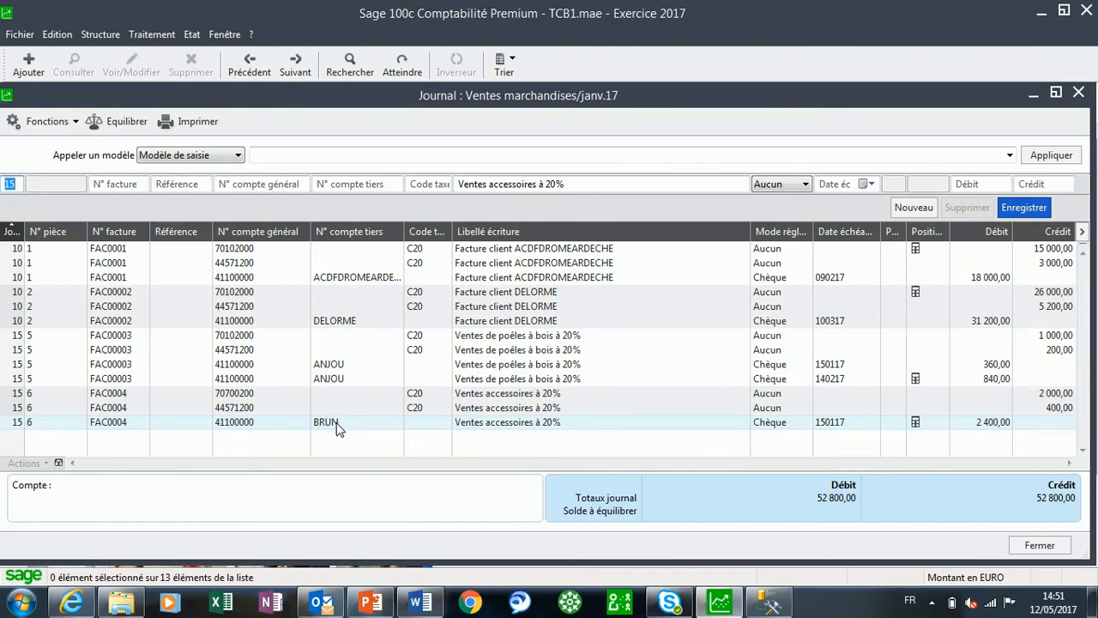
Enable Automatiser les écritures multi-échéances in the processing options of the FAC0004 customer's third-party record, and return to the sales journal
click(100, 35)
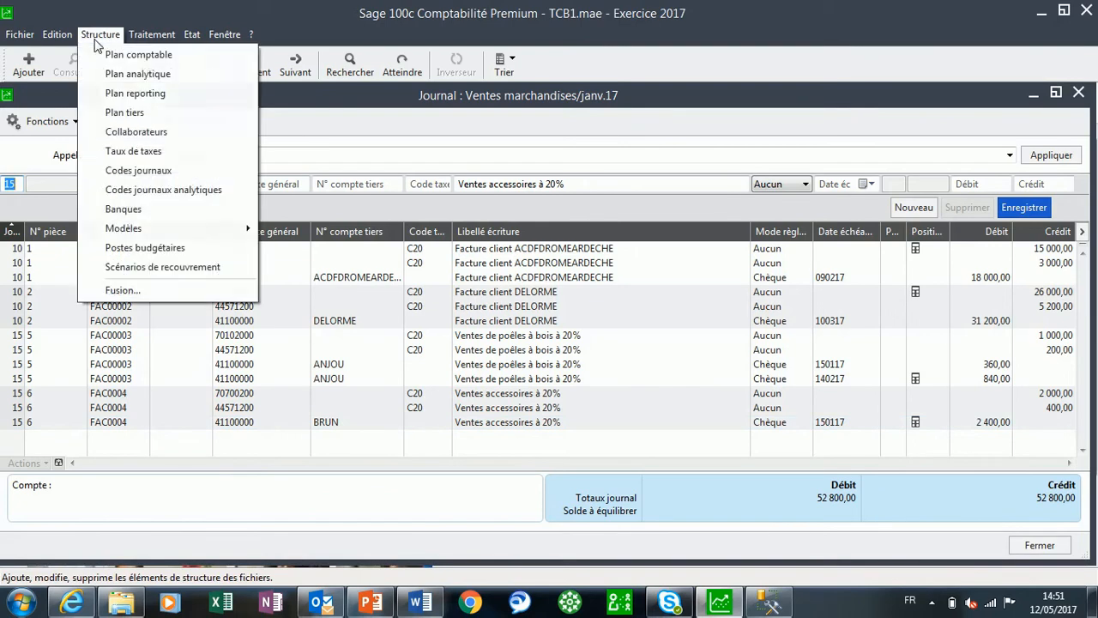
click(120, 112)
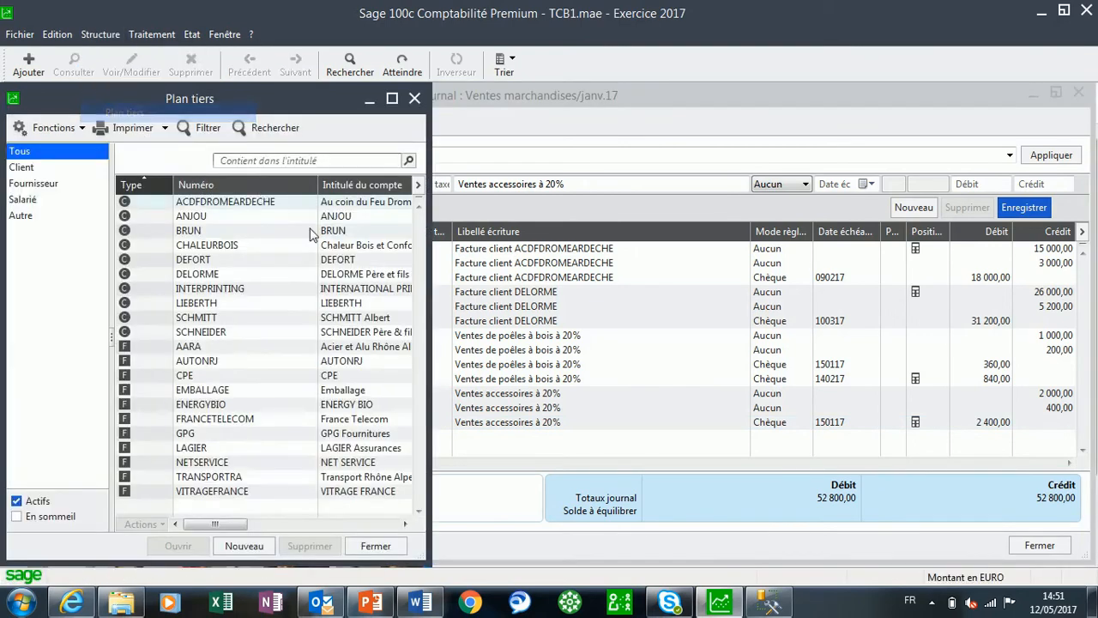
double_click(217, 231)
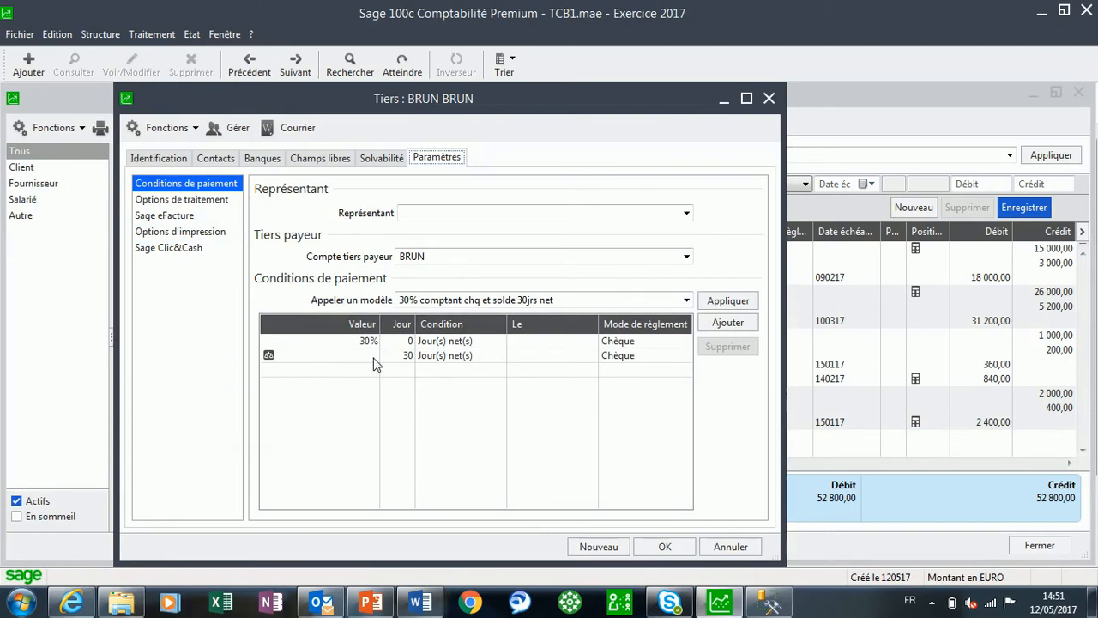
click(166, 203)
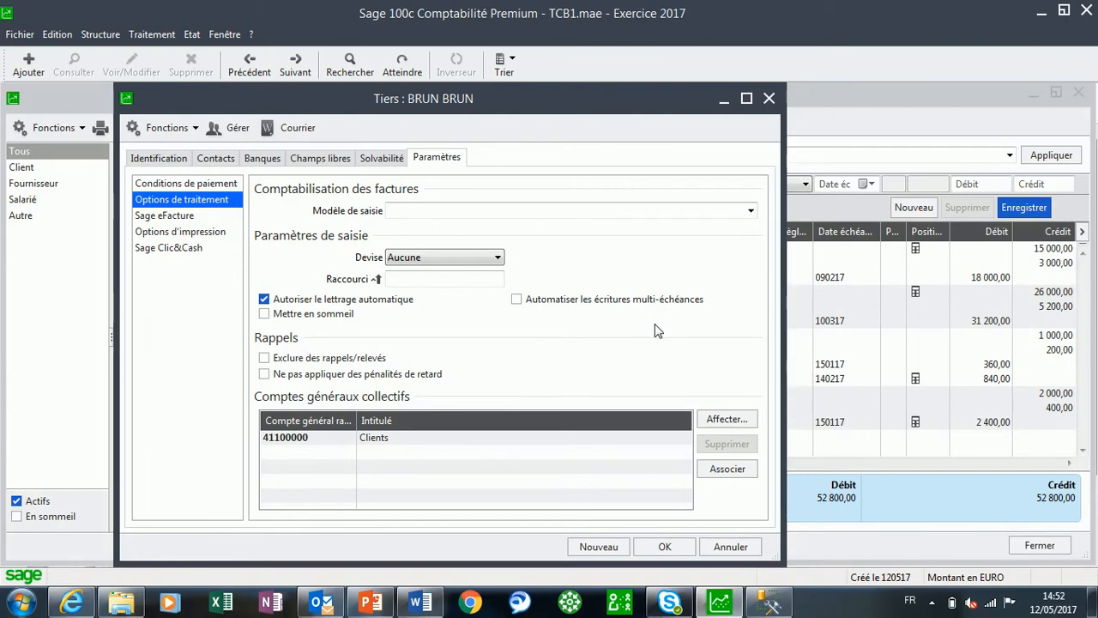
click(516, 299)
click(665, 547)
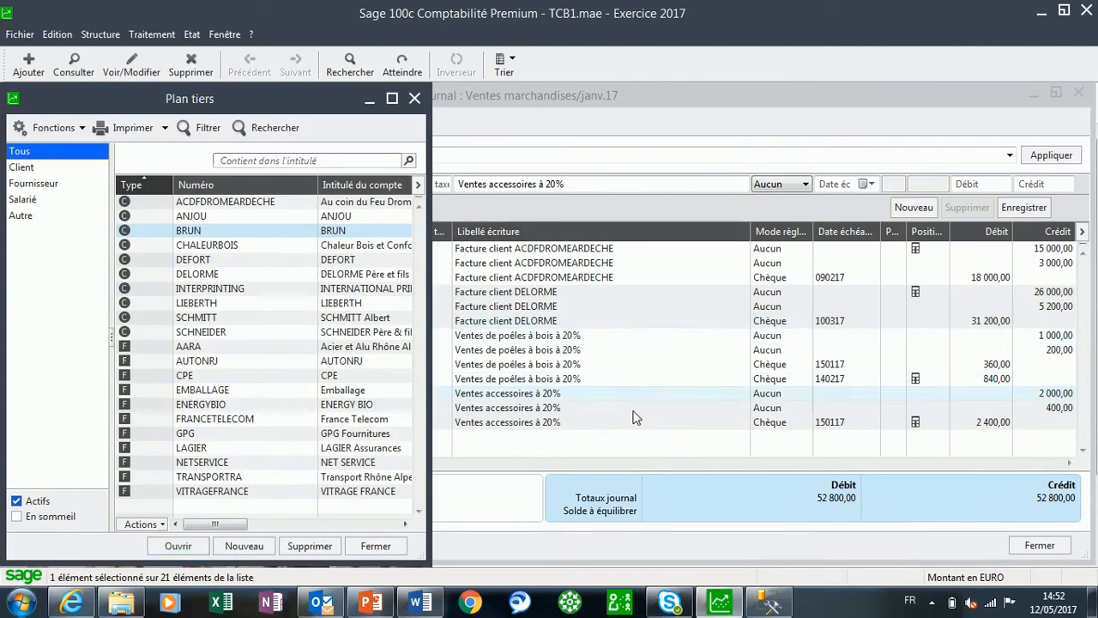
click(636, 447)
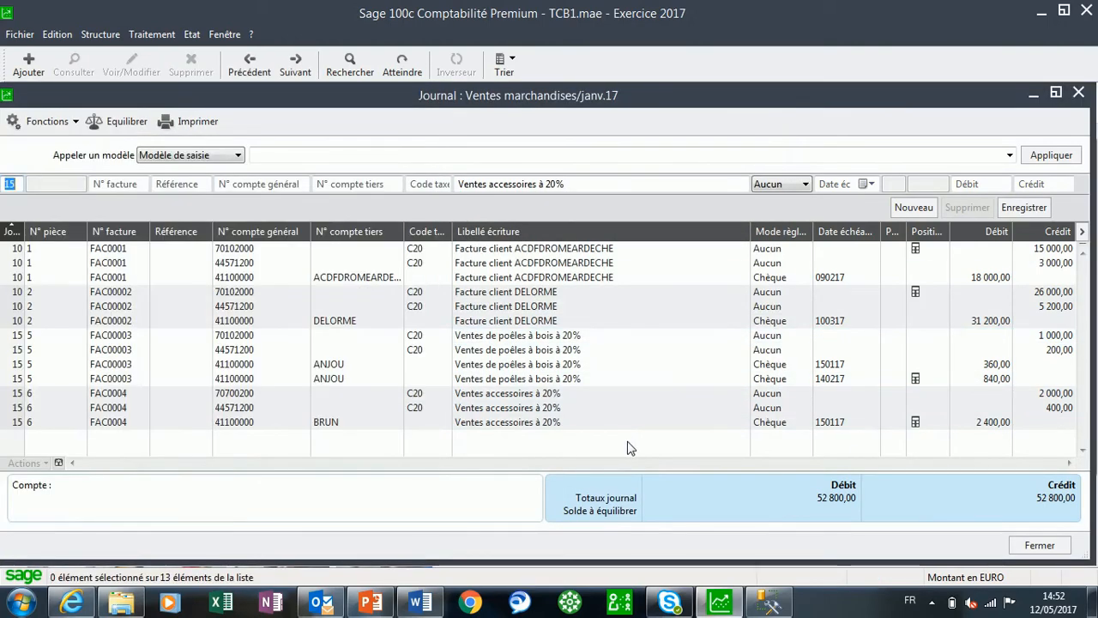
Record a trial line on day 15 for the FAC0004 customer, without invoice number, with payment mode Chèque and a debit of 1000
key(Tab)
key(Tab)
key(Tab)
key(Tab)
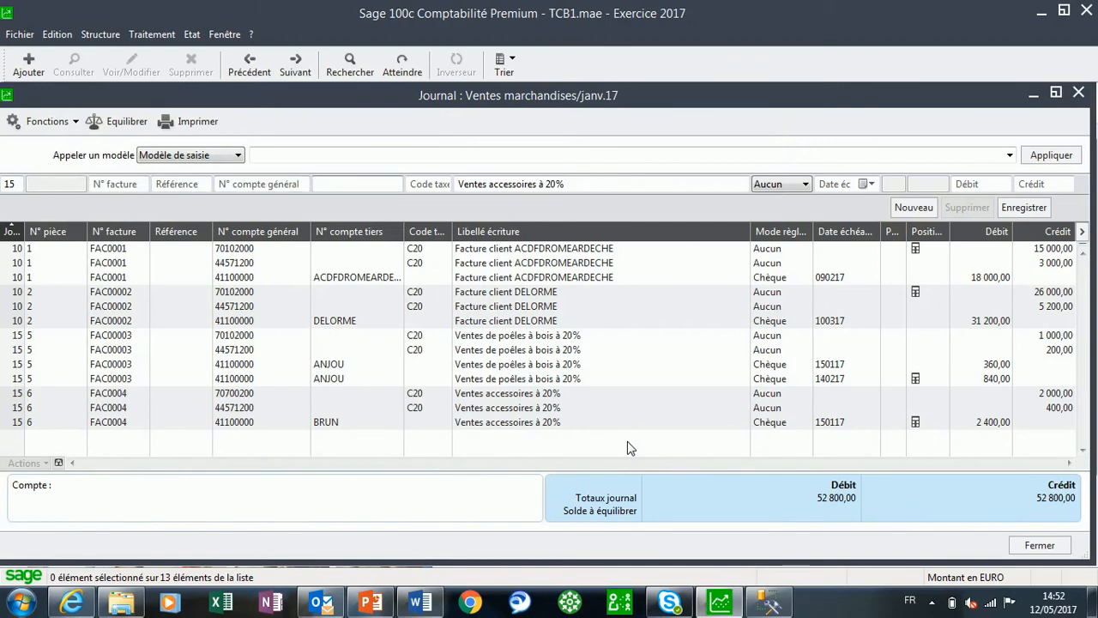
text(BR)
key(Tab)
double_click(547, 206)
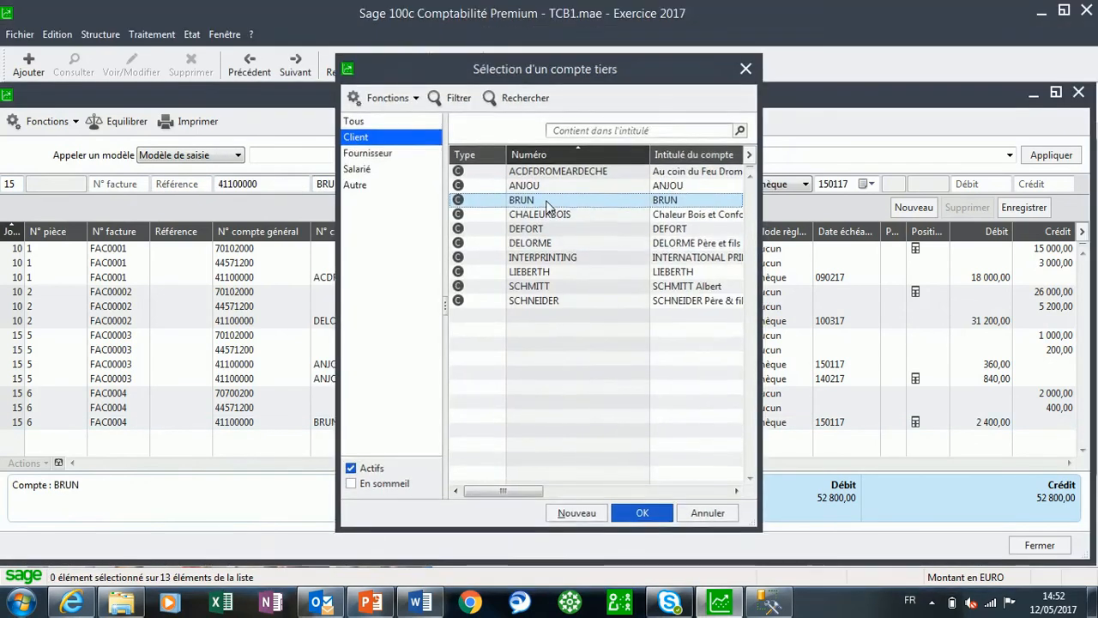
key(Tab)
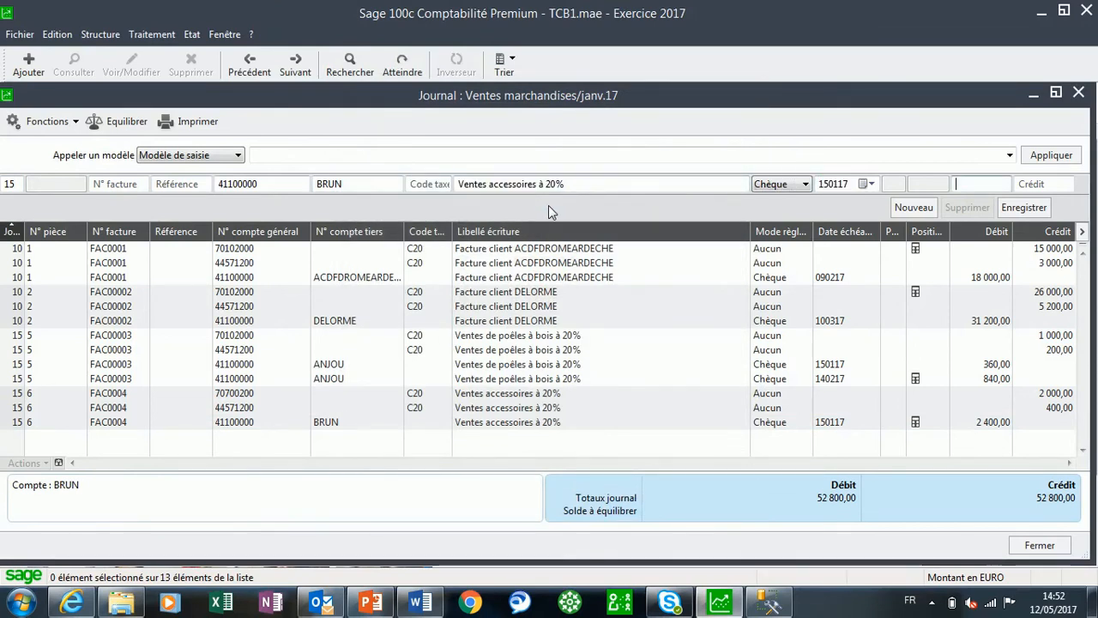
key(Return)
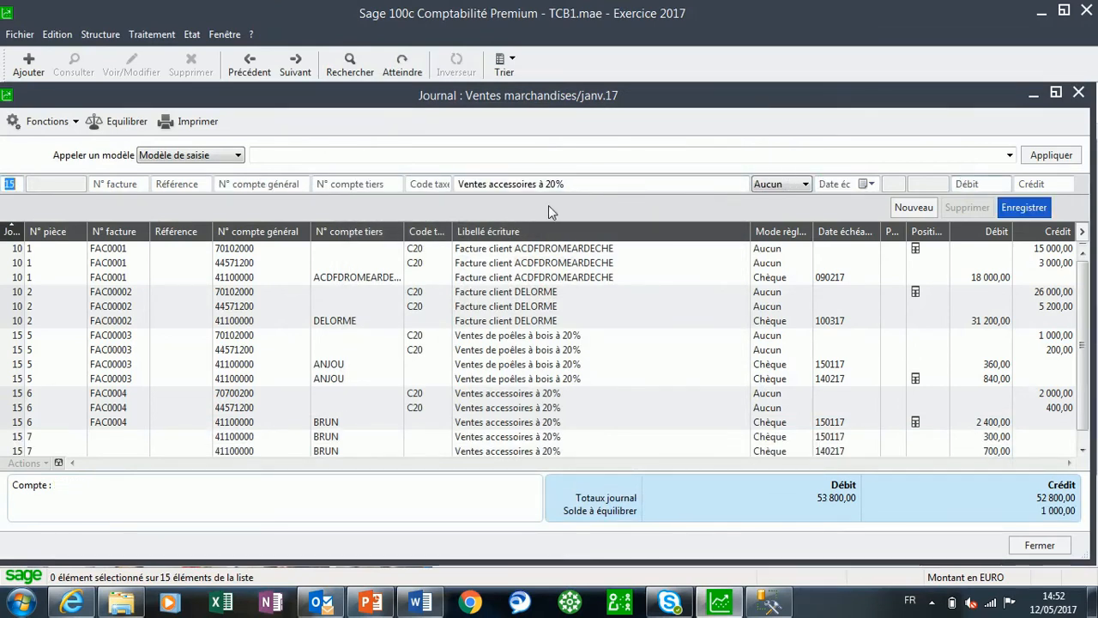
Delete the two trial instalment lines of piece 7, 300 due 150117 and 700 due 140217, from the sales journal
scroll(1087, 399, down, 1)
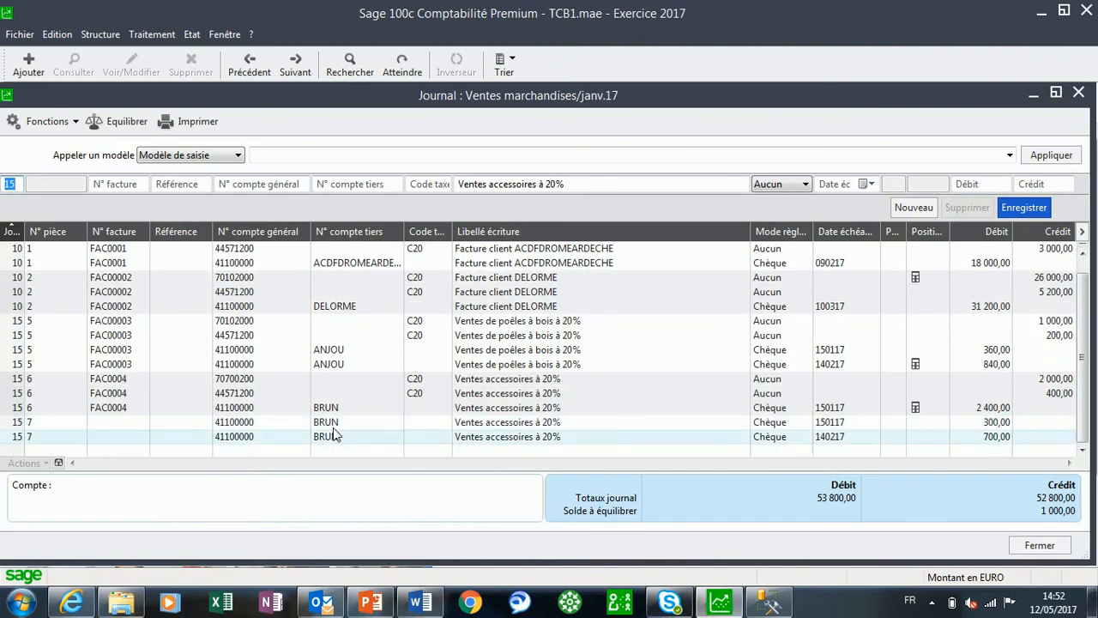
click(480, 428)
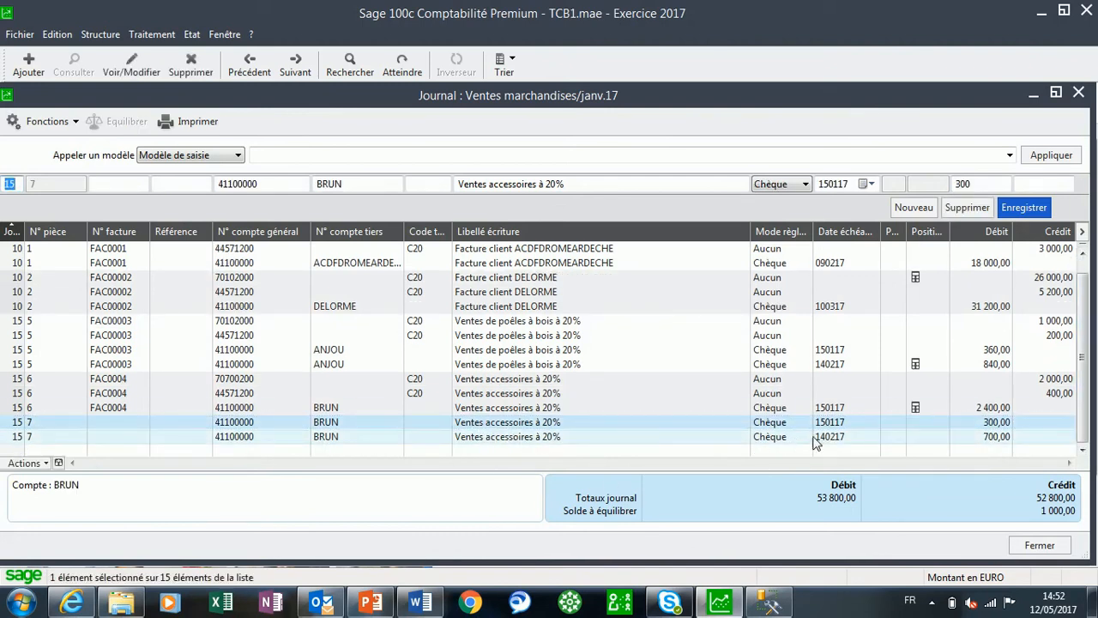
ctrl+click(552, 439)
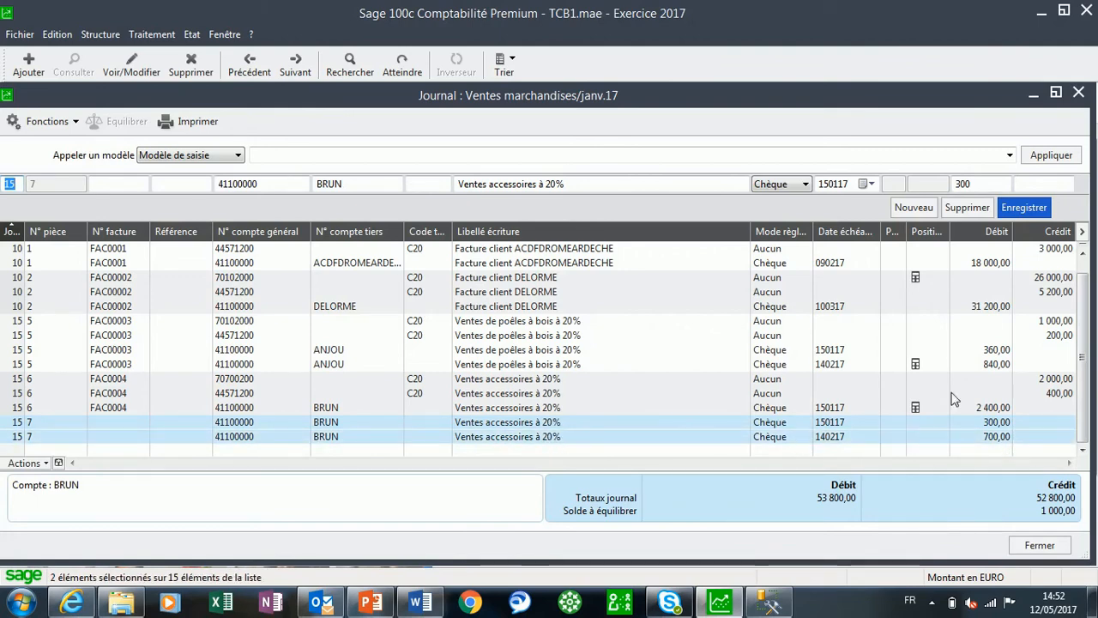
click(965, 207)
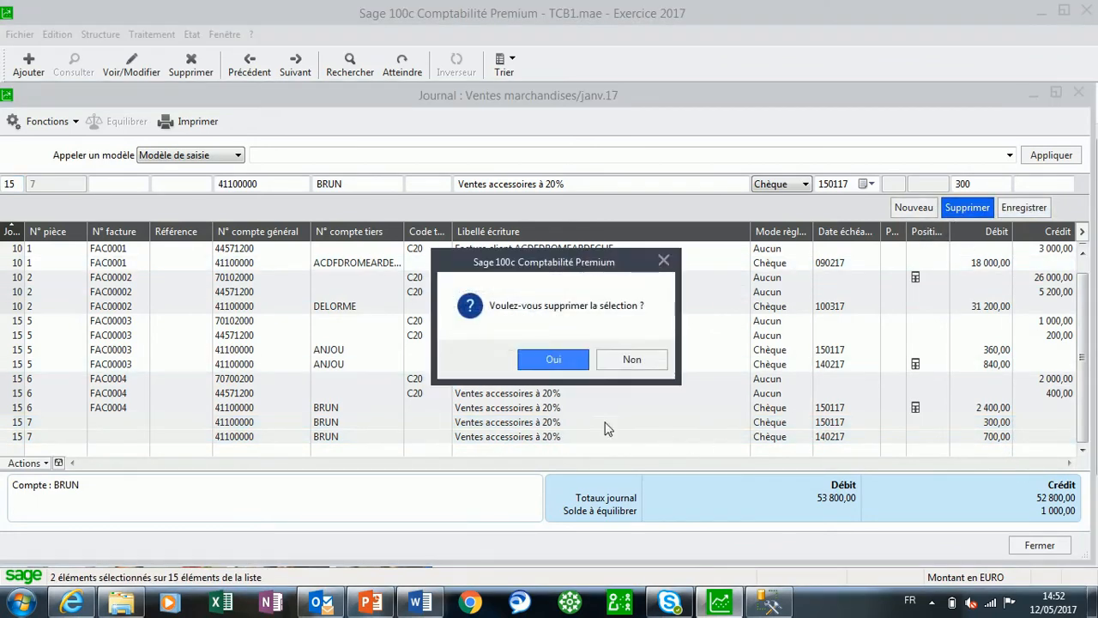
click(559, 359)
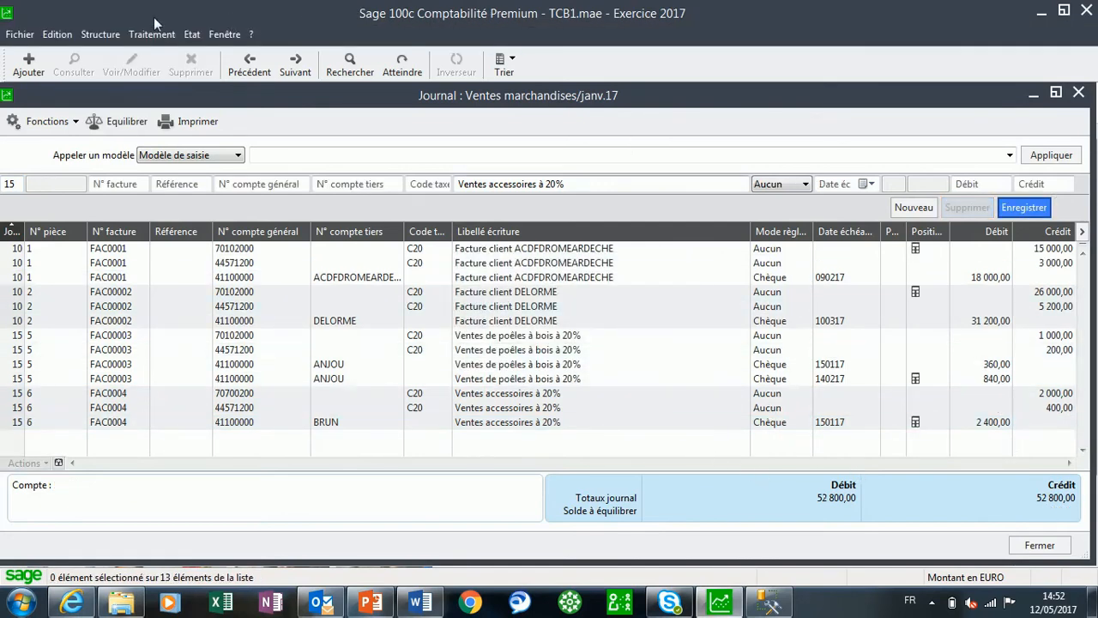
Check the multi-instalment automation option in the FAC0004 customer's third-party record, and close the third-party list
click(100, 34)
click(125, 113)
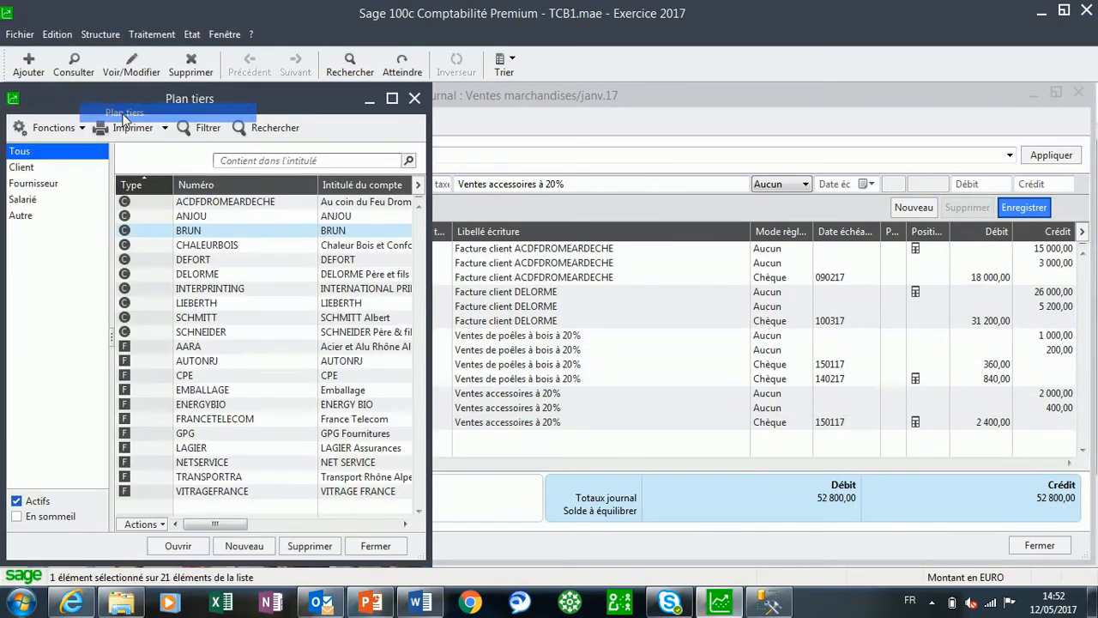
double_click(207, 230)
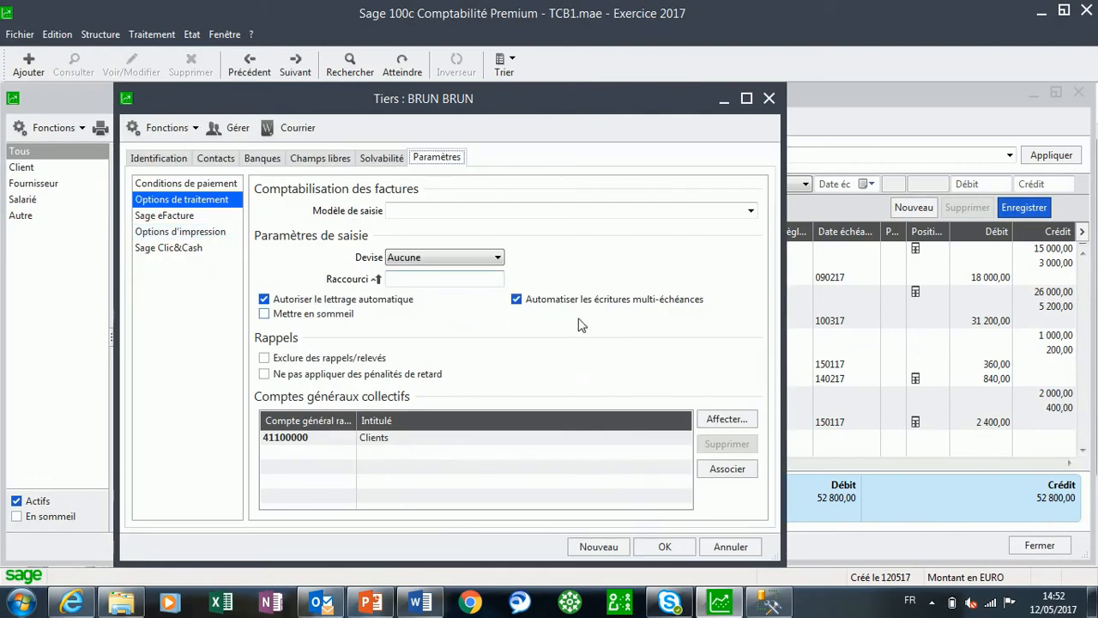
click(665, 546)
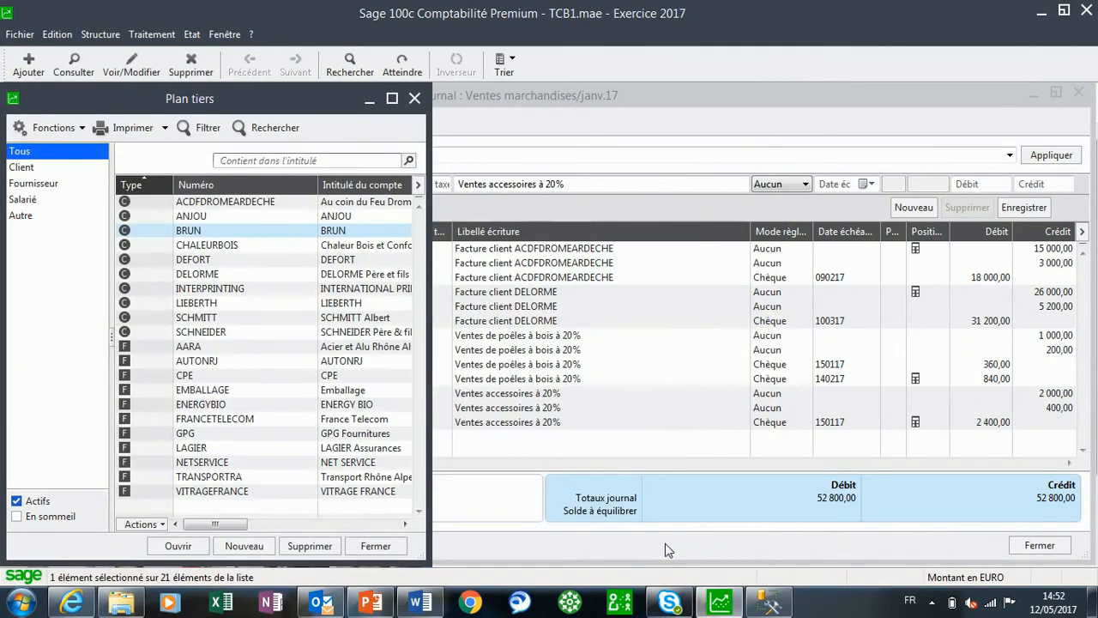
click(419, 95)
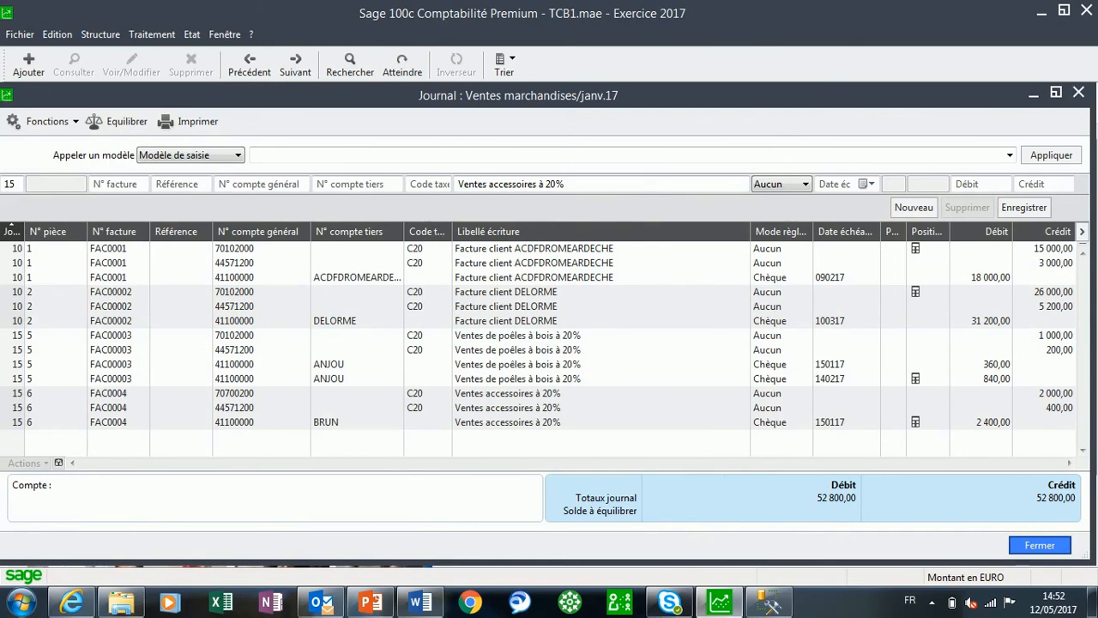
Start a trial sales line on day 15 for the FAC0004 customer, without invoice number
click(15, 185)
key(Tab)
key(Tab)
key(Tab)
key(Tab)
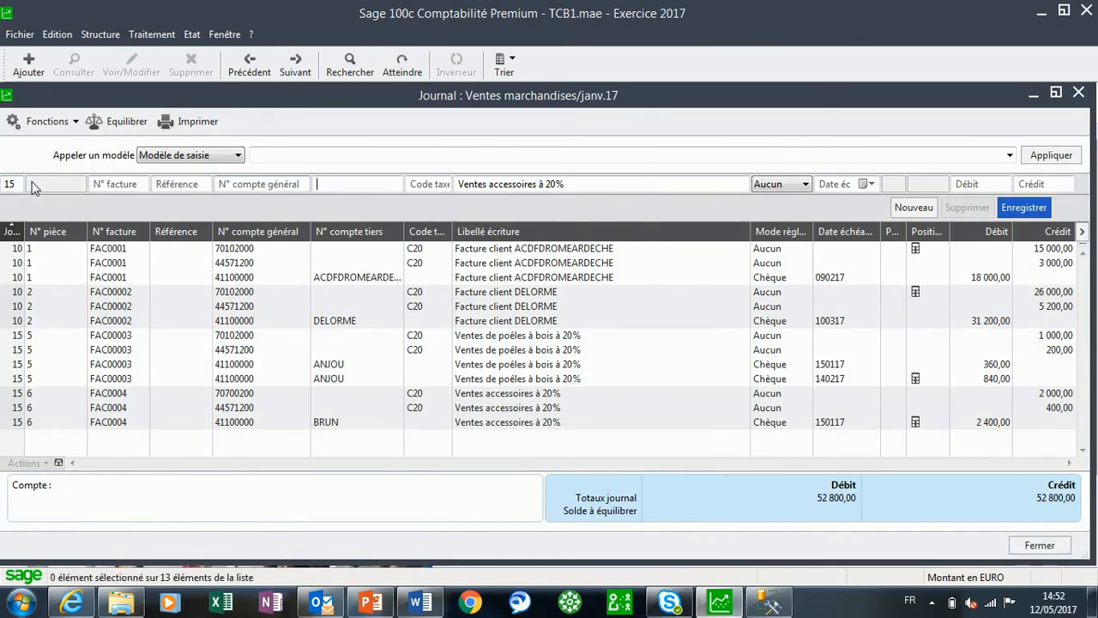
text(VRUN)
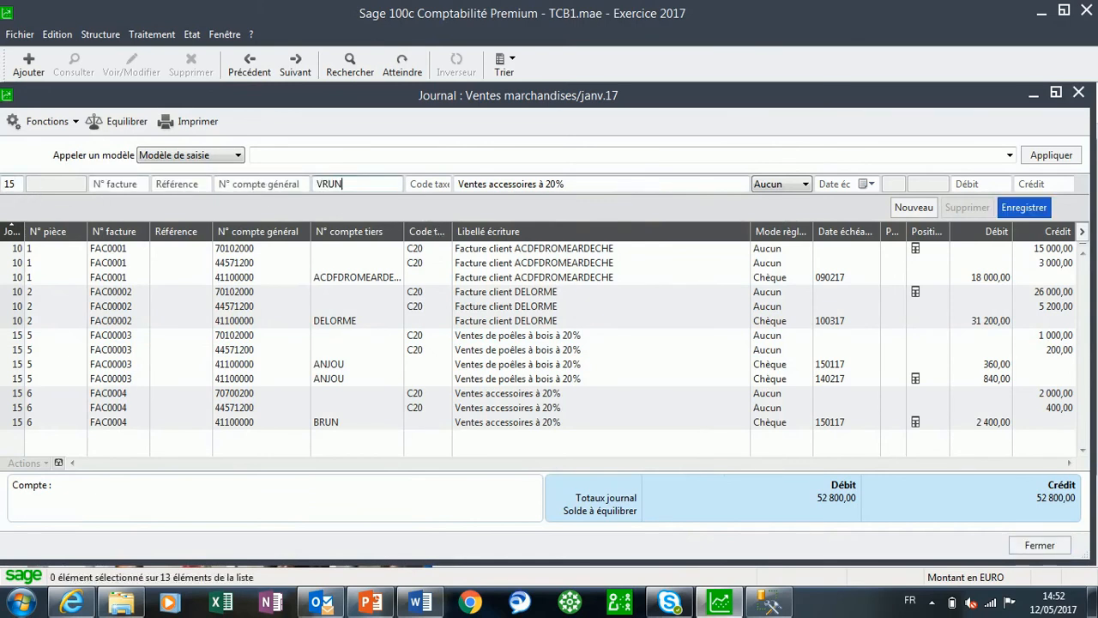
key(BackSpace)
key(BackSpace)
key(BackSpace)
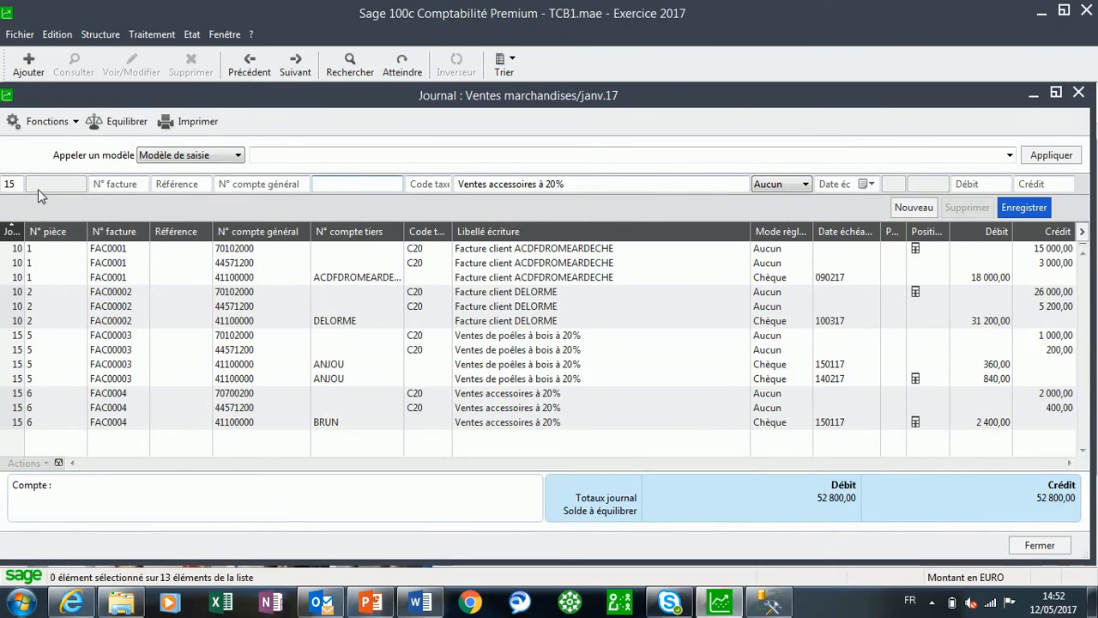
text(BR)
key(Tab)
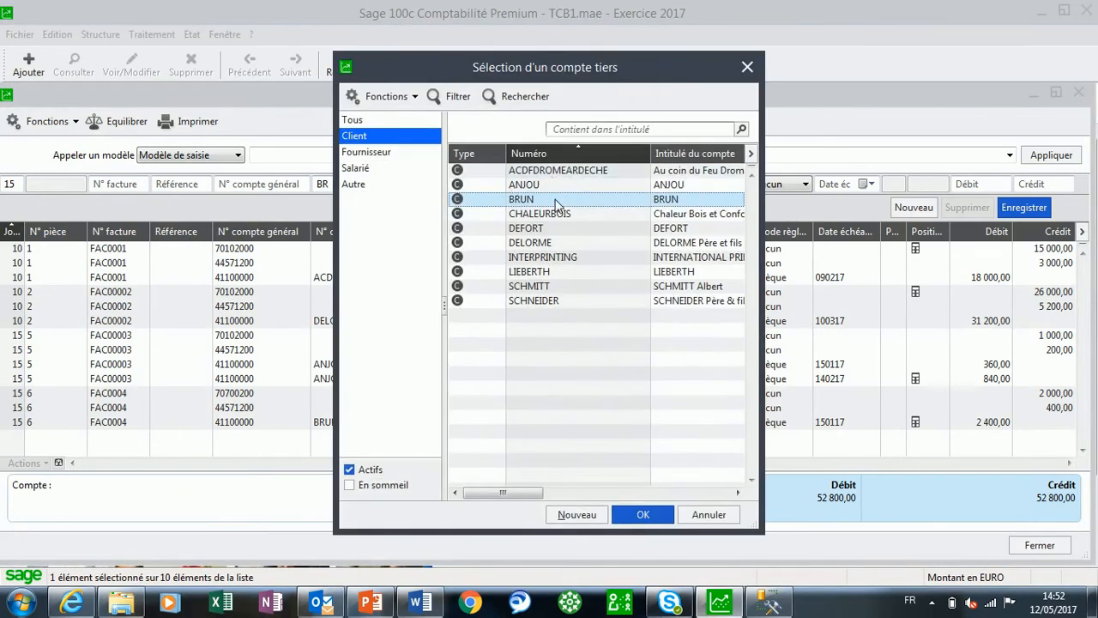
double_click(556, 202)
Enter a debit of 1000 with payment mode Chèque on the trial line, check its Multi-échéance split and cancel it
key(Tab)
key(Tab)
key(Tab)
key(Tab)
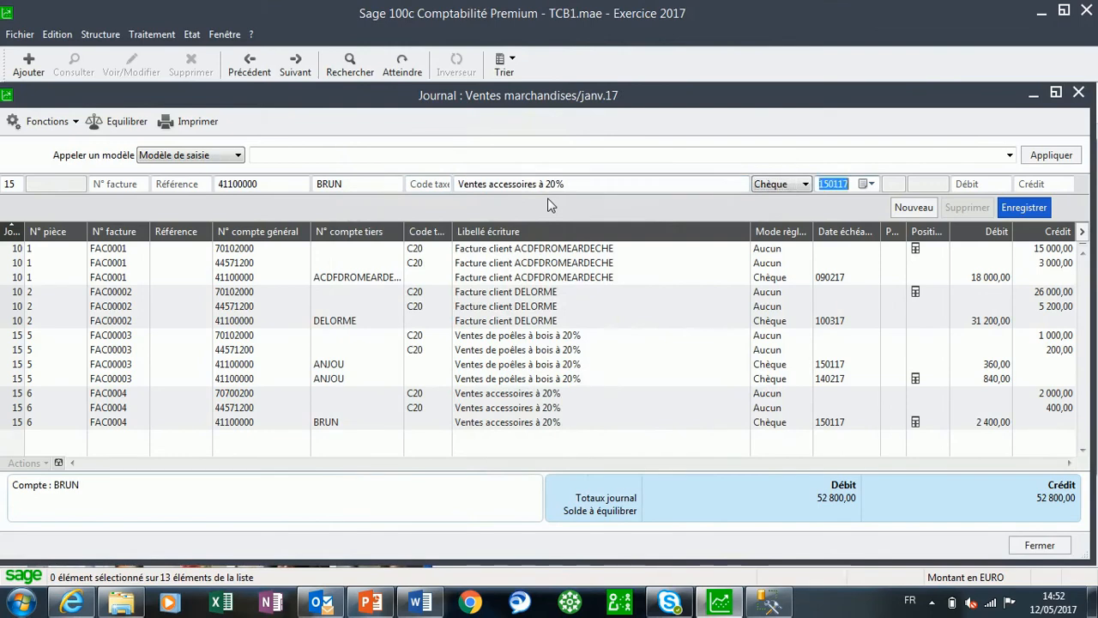
text(1000)
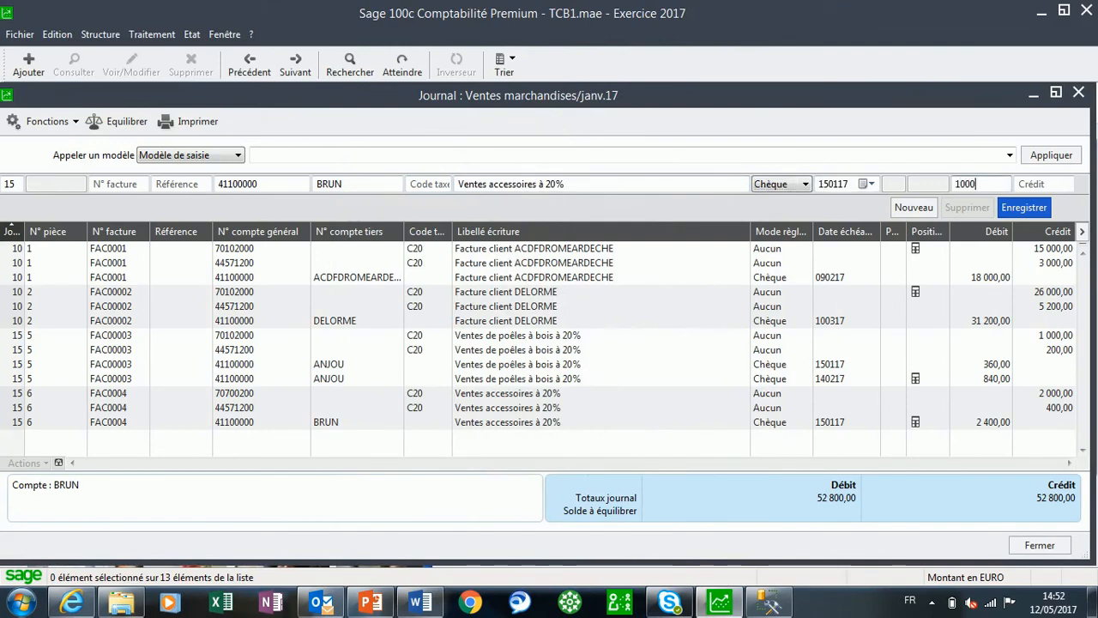
key(Tab)
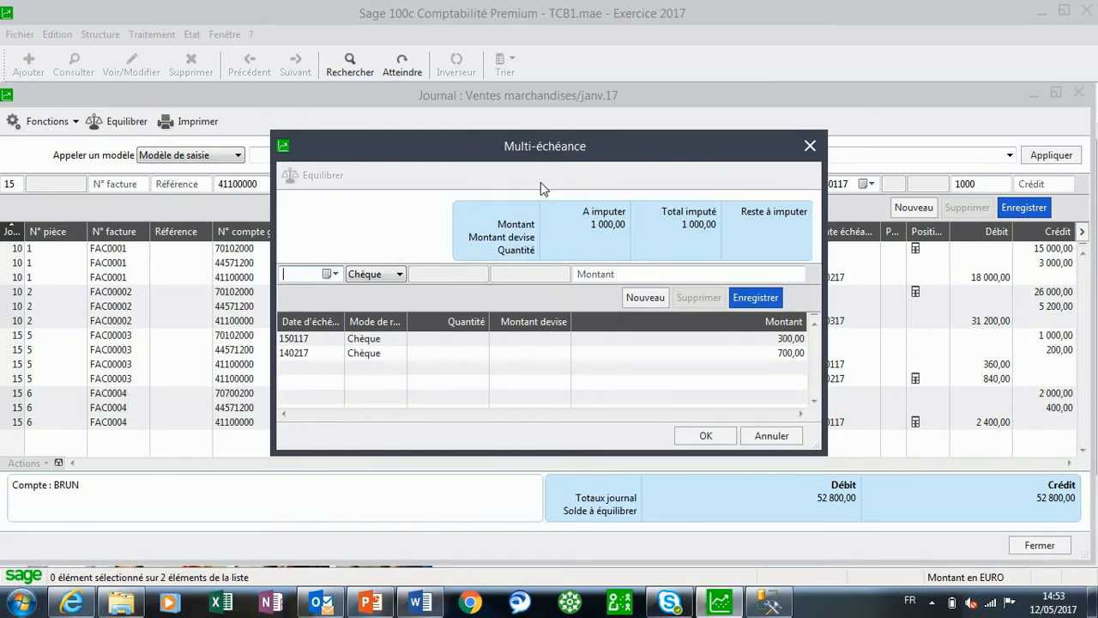
click(779, 434)
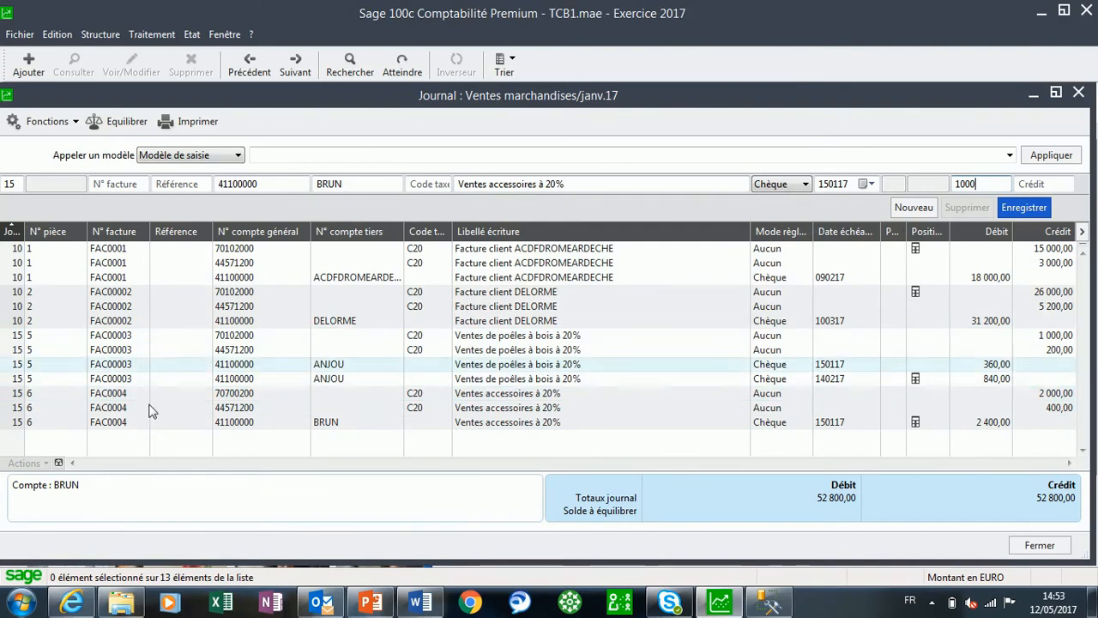
Leave the sales journal, open the janv.17 ACH purchase journal, and start an entry on day 15 with invoice number FAF00003
click(1028, 547)
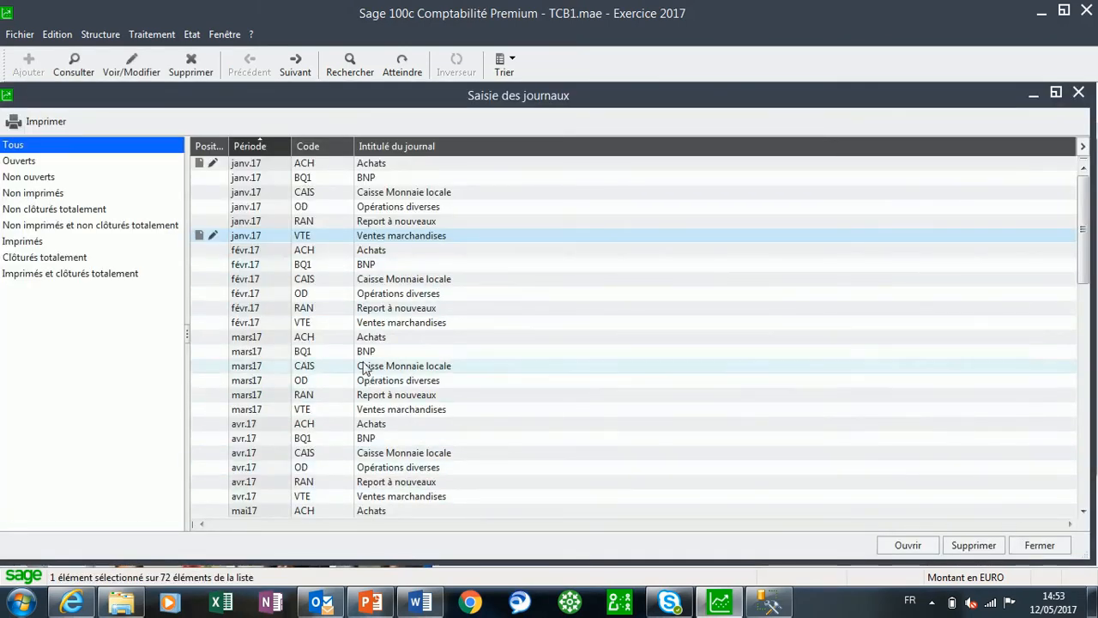
double_click(337, 165)
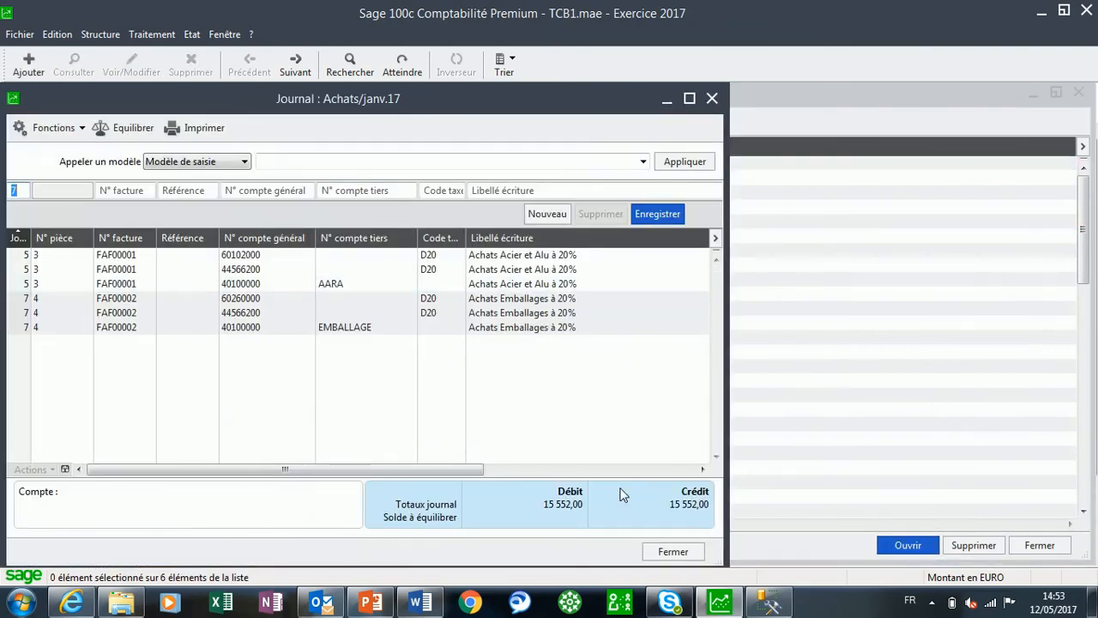
text(15)
key(Tab)
text(FAF00003)
key(Tab)
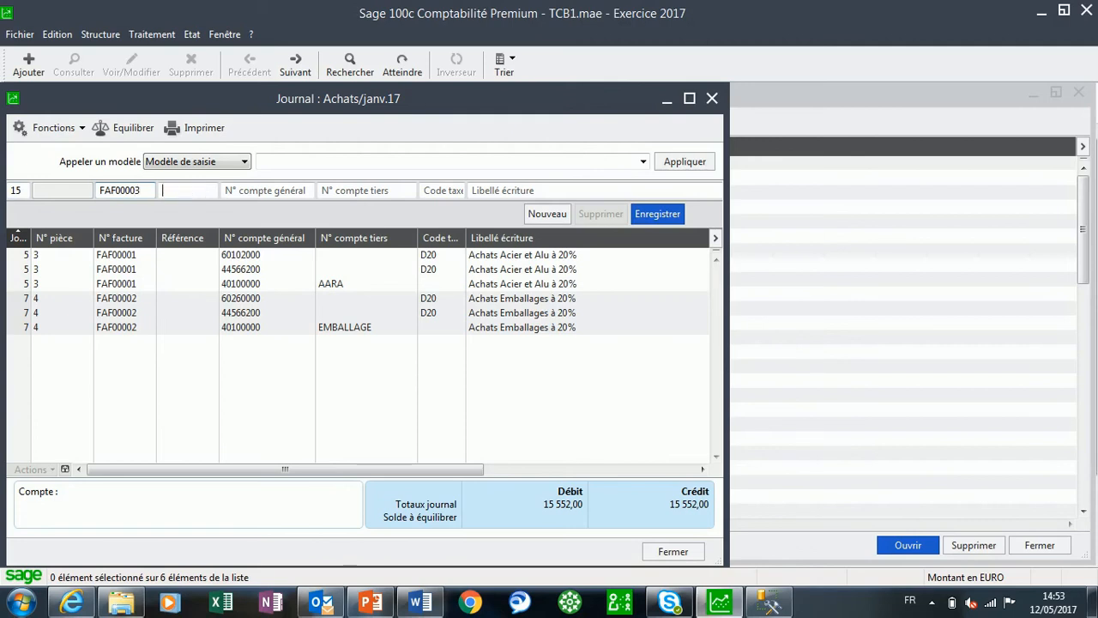
key(Tab)
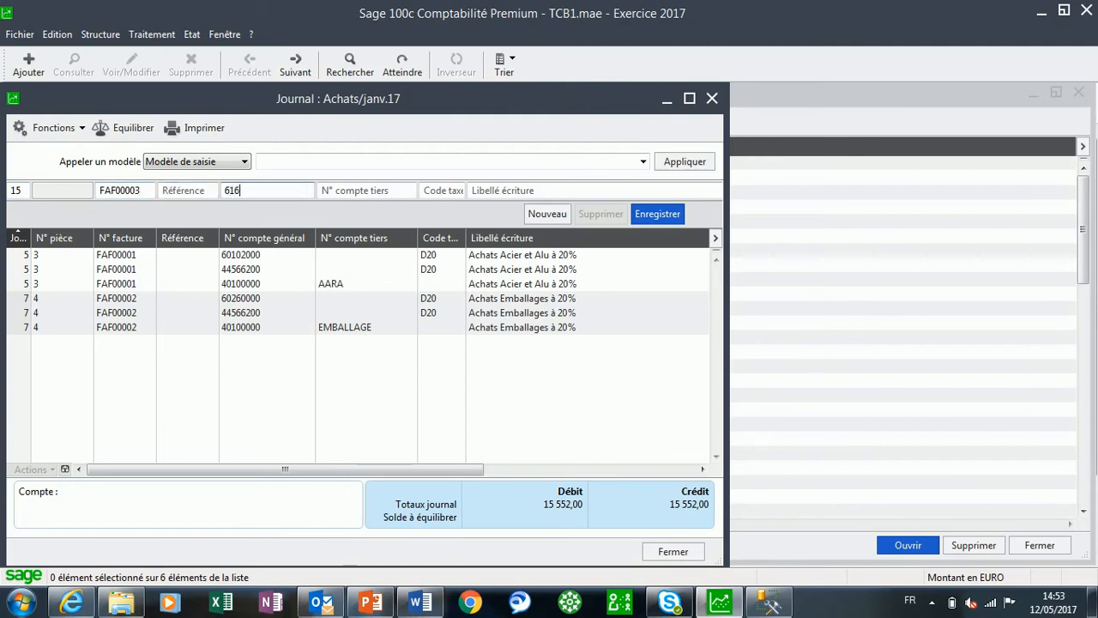
Record the insurance expense line on account 61610000 with tax code D20, label Assurances and a debit of 3000
text(6161)
key(Tab)
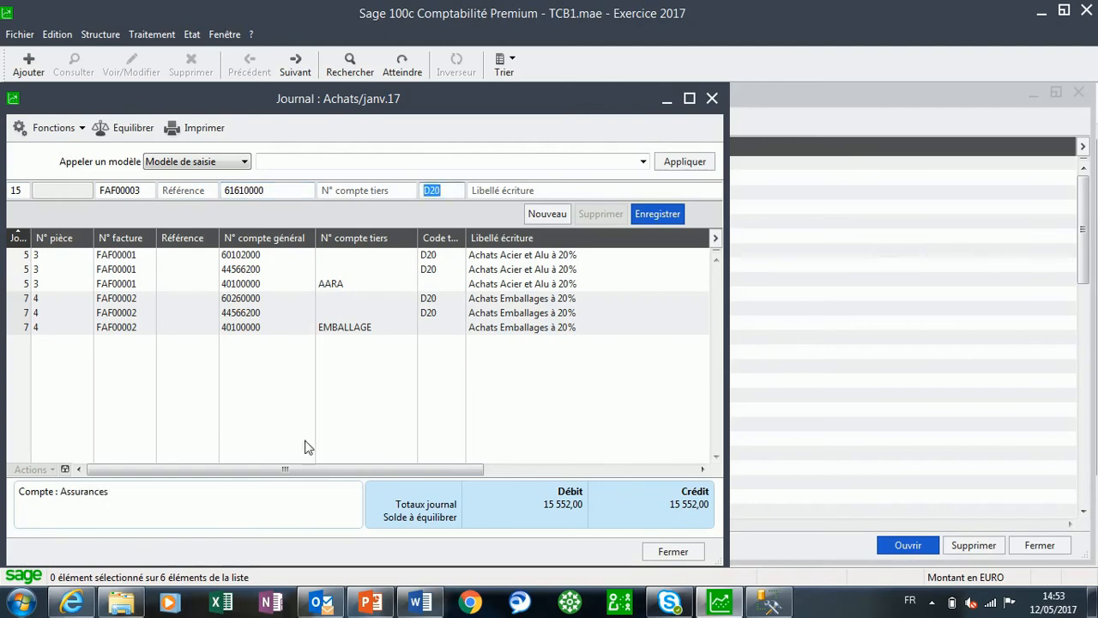
key(Tab)
key(Tab)
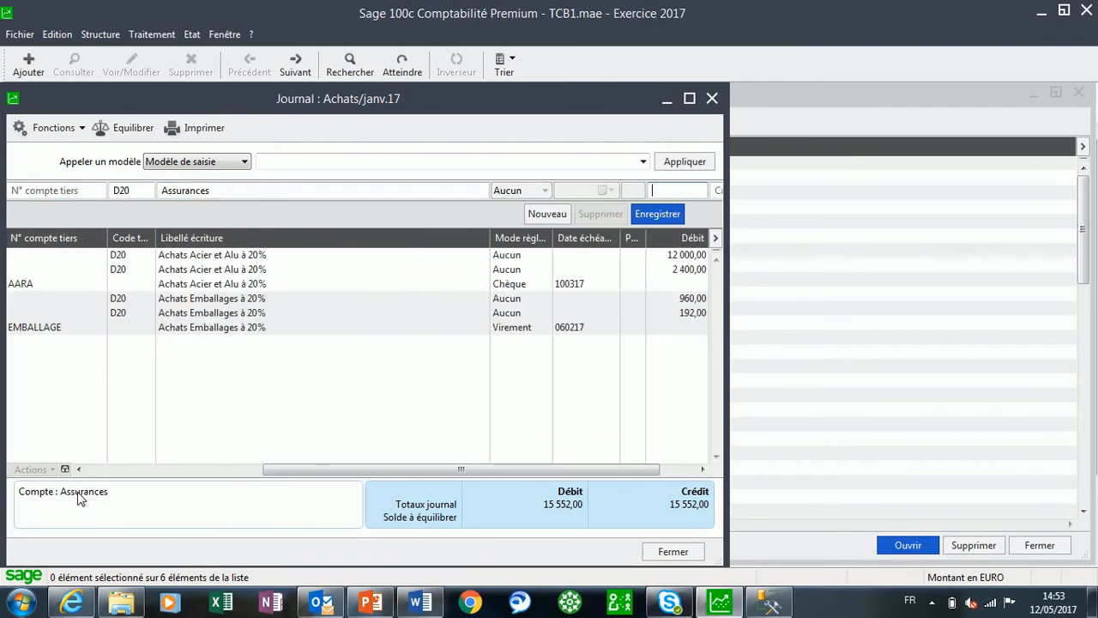
click(689, 99)
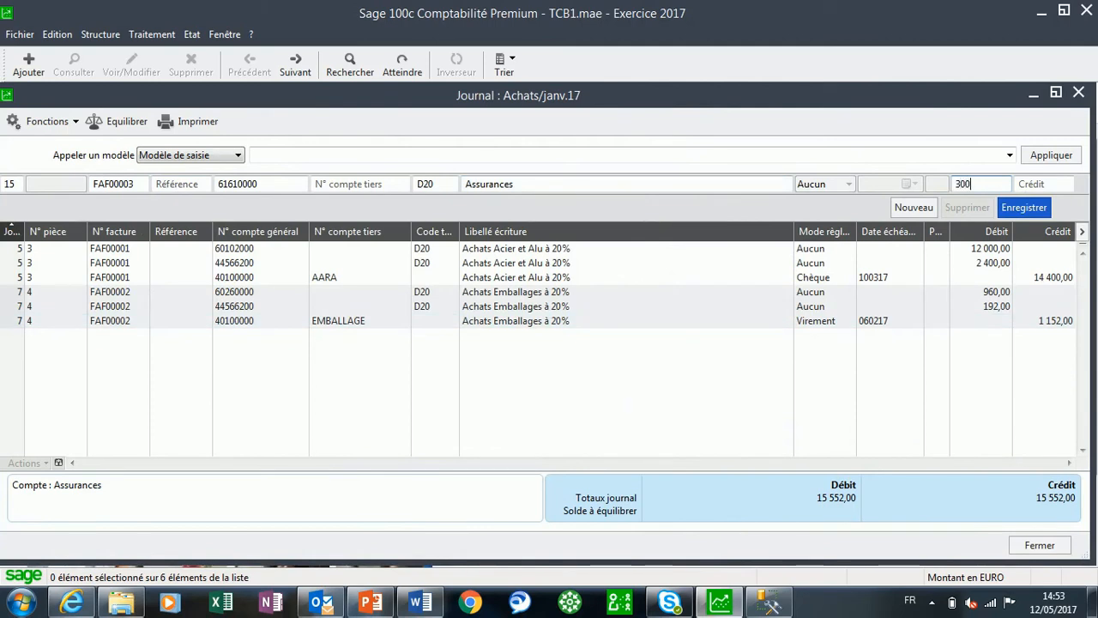
key(Return)
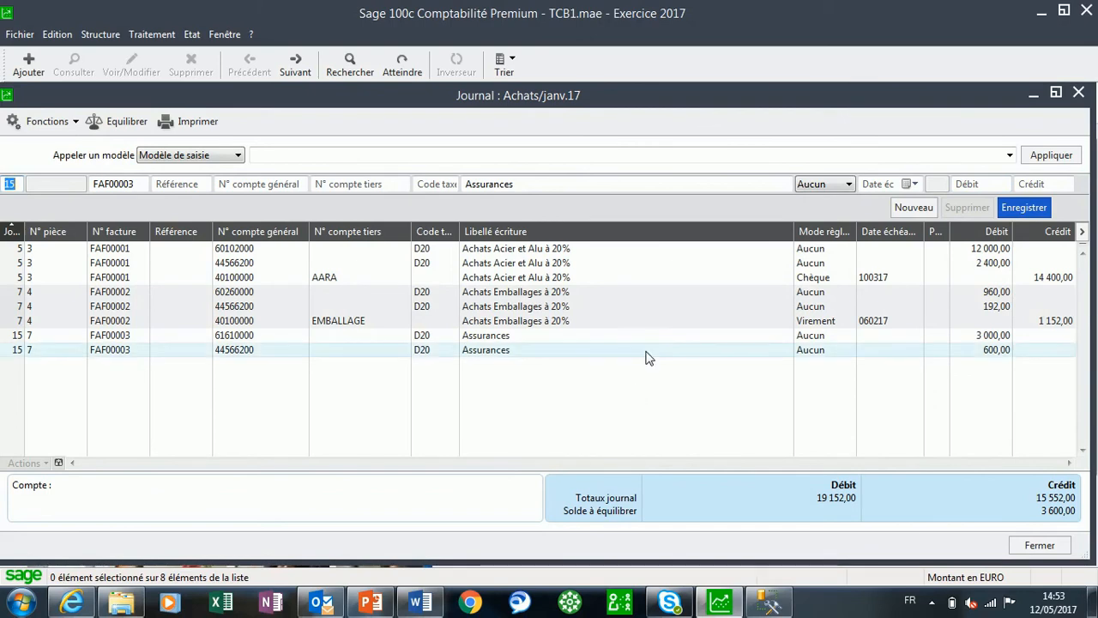
Record the supplier line of FAF00003 for LAGIER Assurances, with a credit of 3600 due 150117
key(Tab)
key(Tab)
key(Tab)
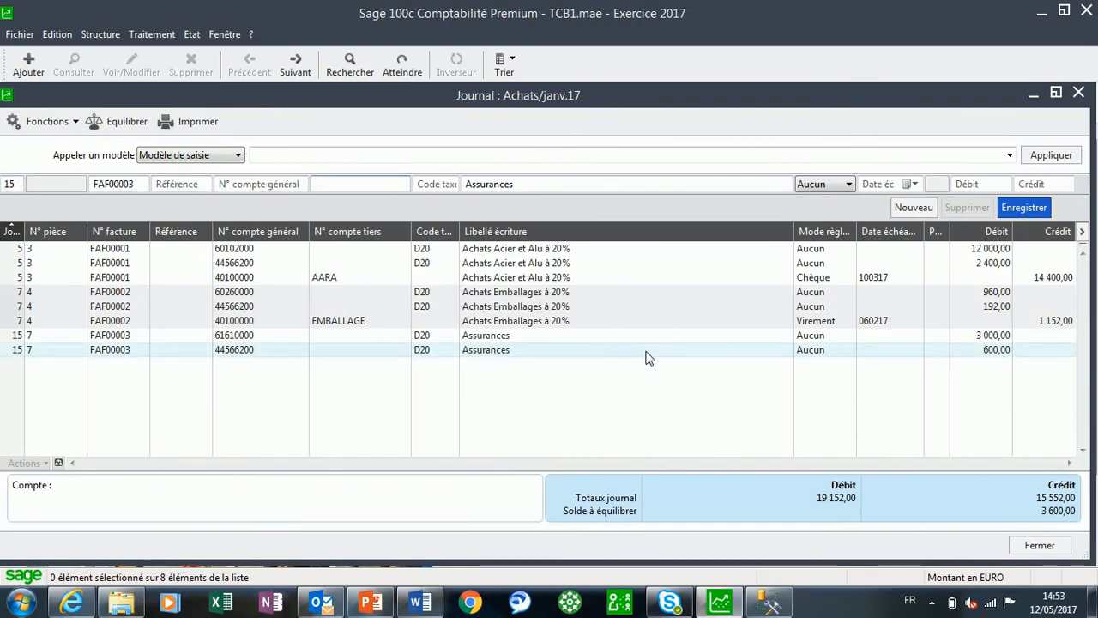
key(Tab)
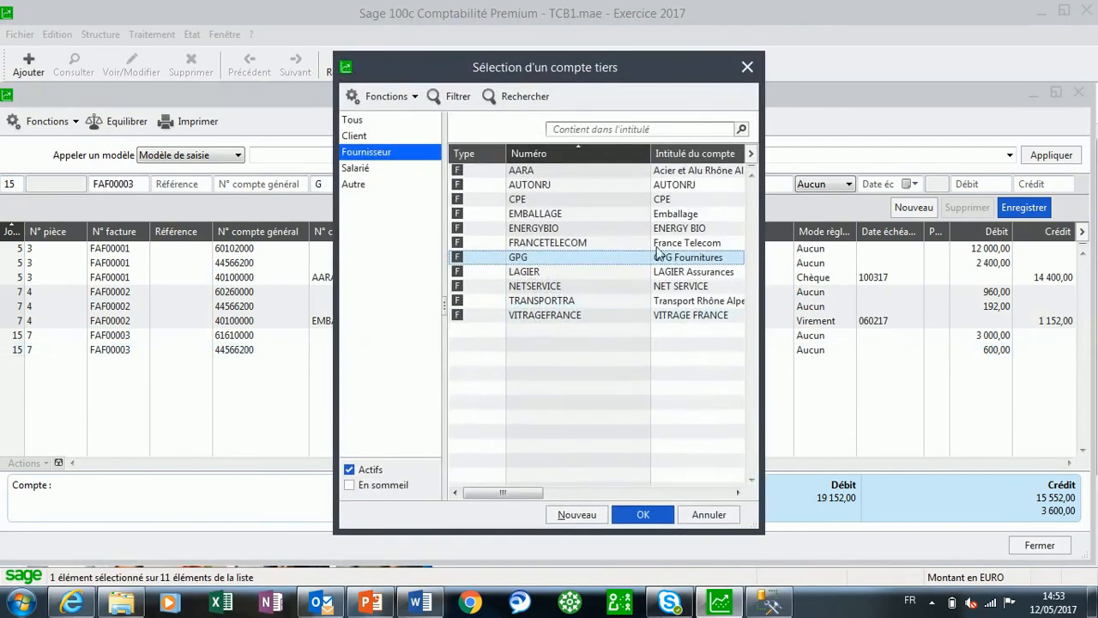
double_click(533, 273)
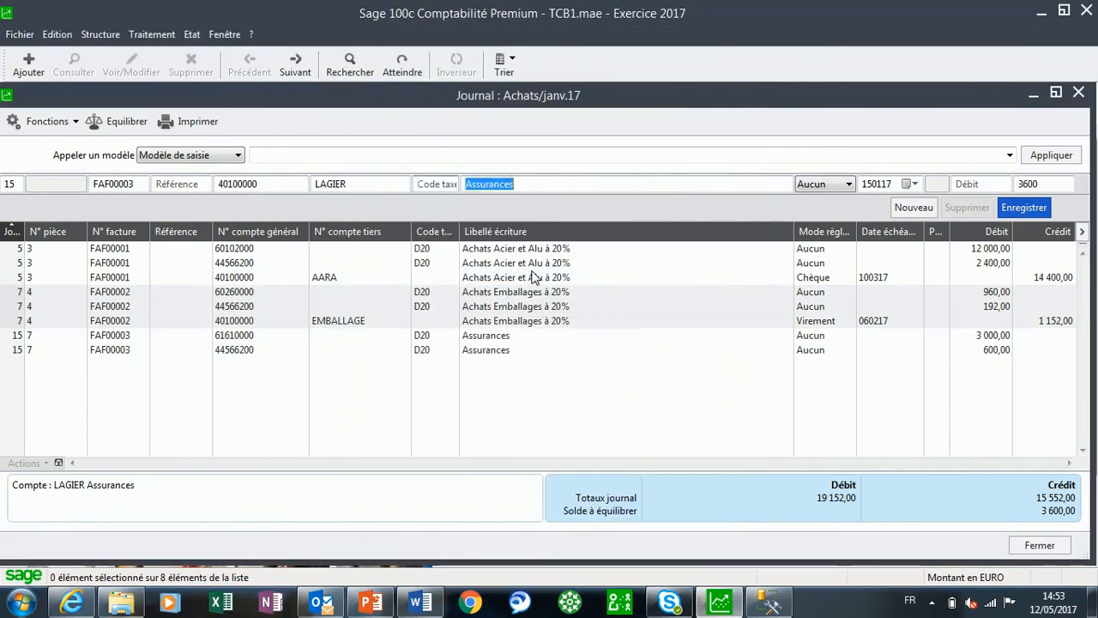
key(Return)
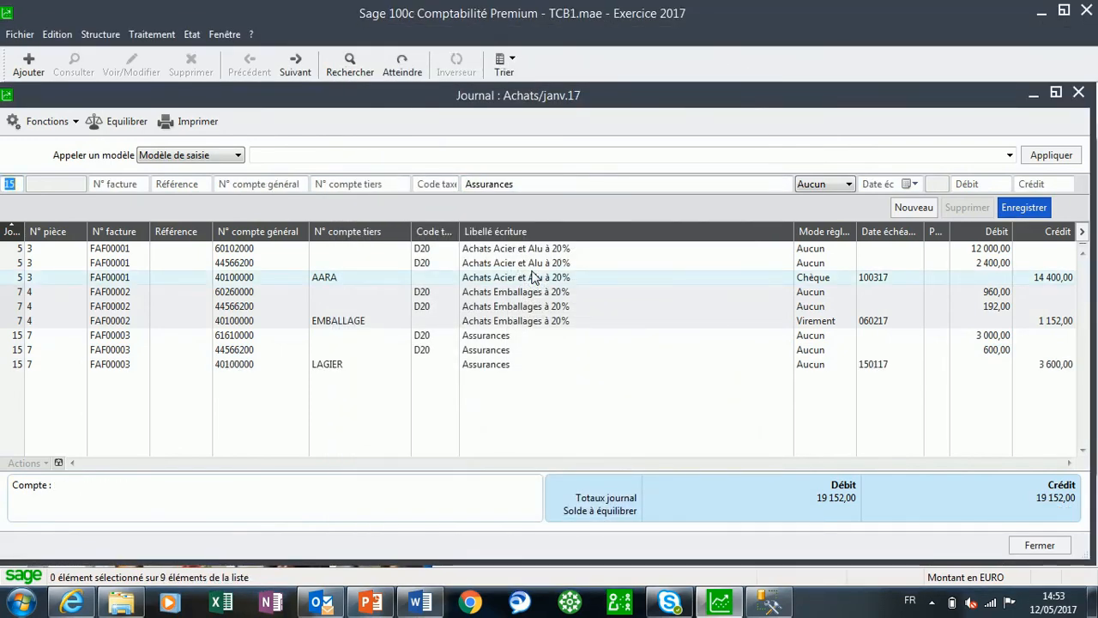
Record an unbalanced trial line on day 15 on account 60100000 with a debit of 100, and try to close the purchase journal
key(Tab)
key(Tab)
key(Tab)
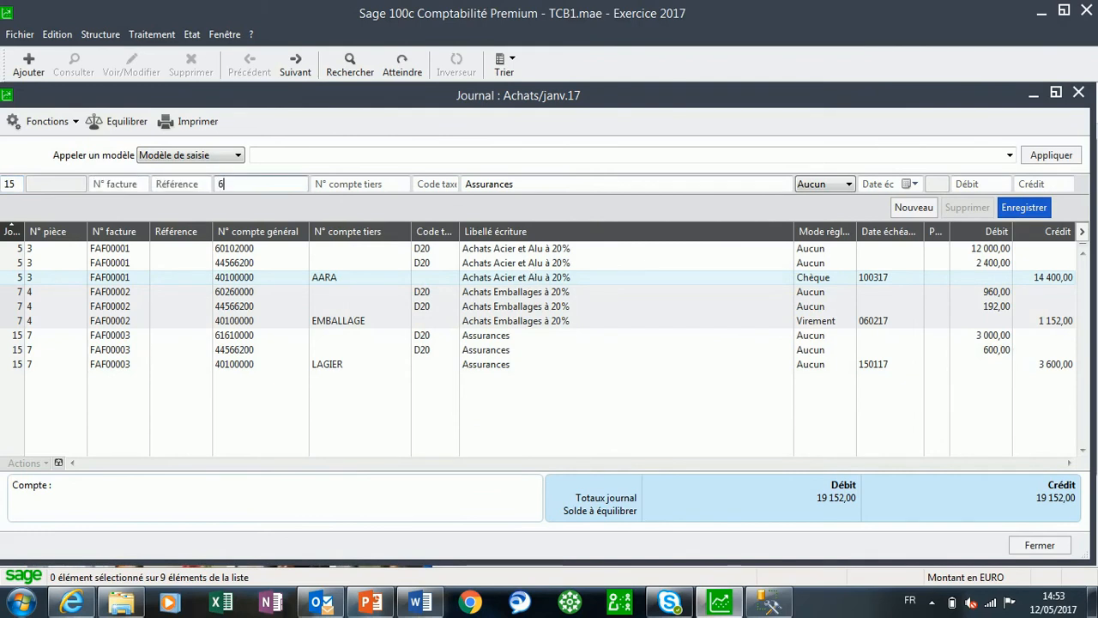
text(601)
key(Tab)
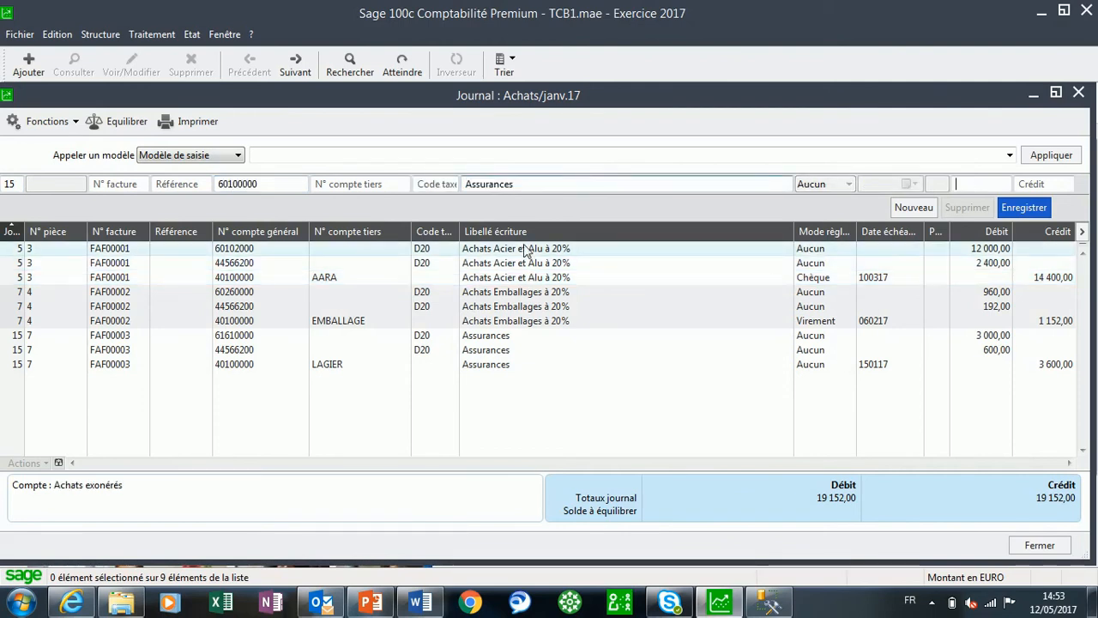
key(Return)
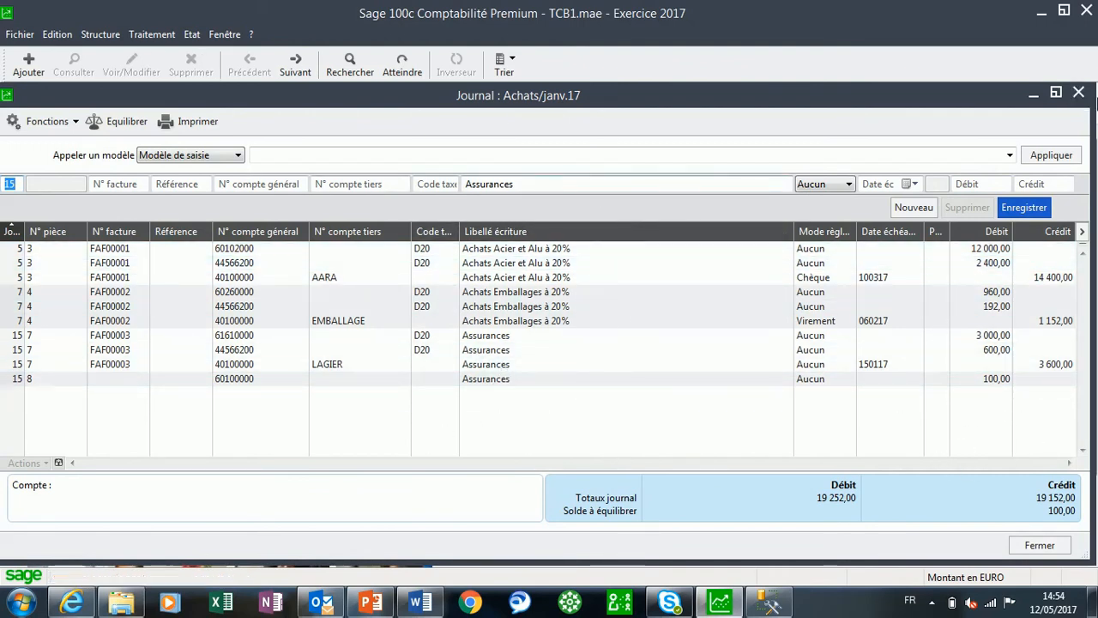
click(1078, 93)
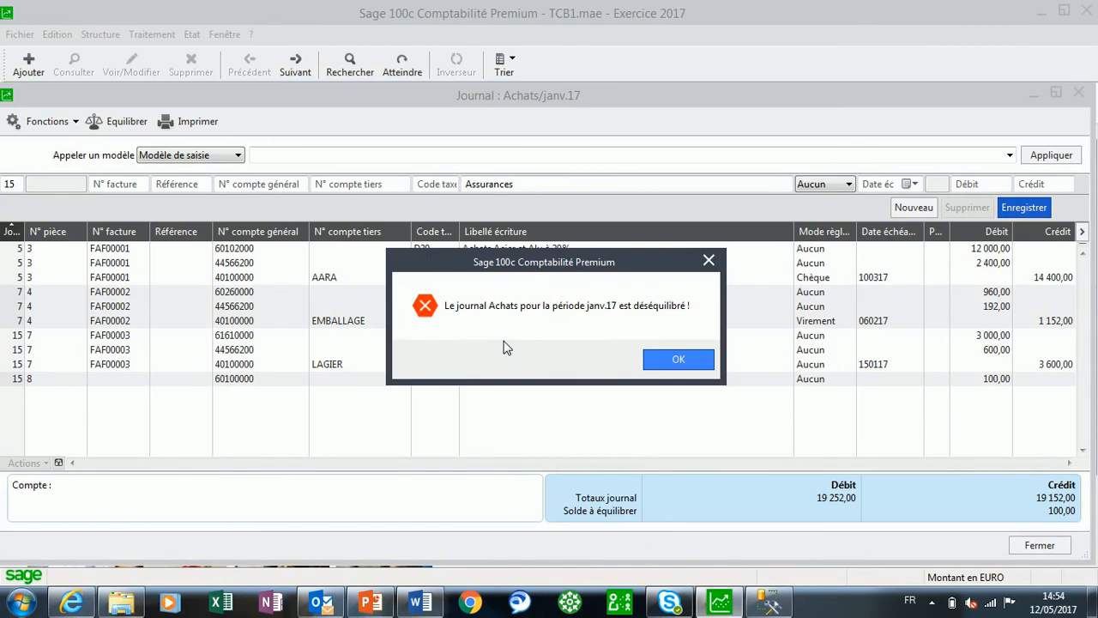
click(666, 363)
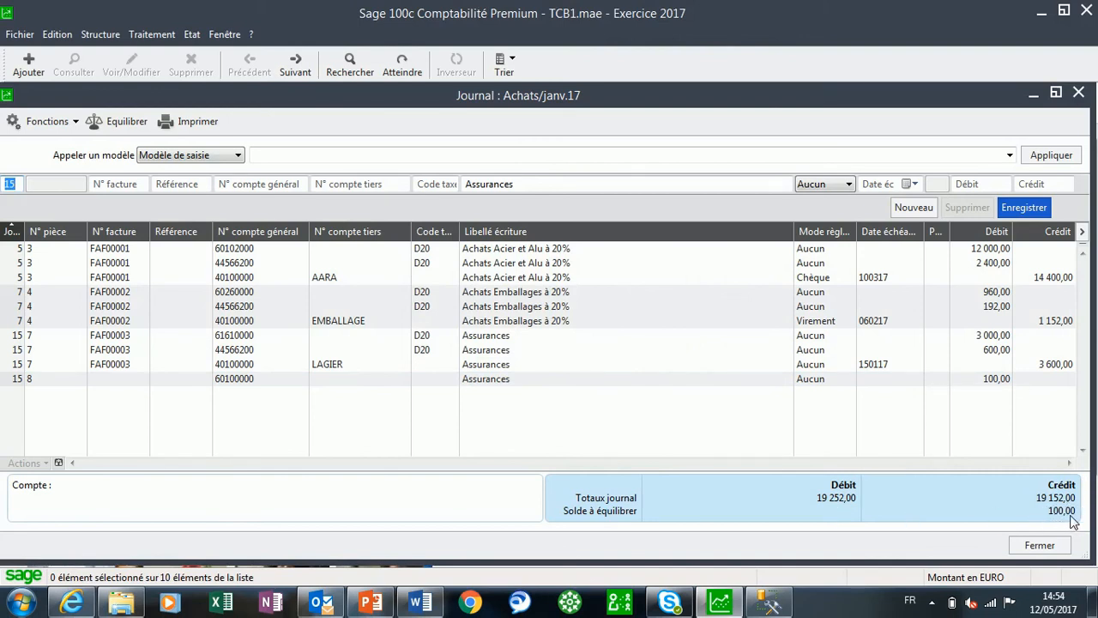
Delete the 100 debit trial line on account 60100000 from the purchase journal
click(980, 380)
click(969, 209)
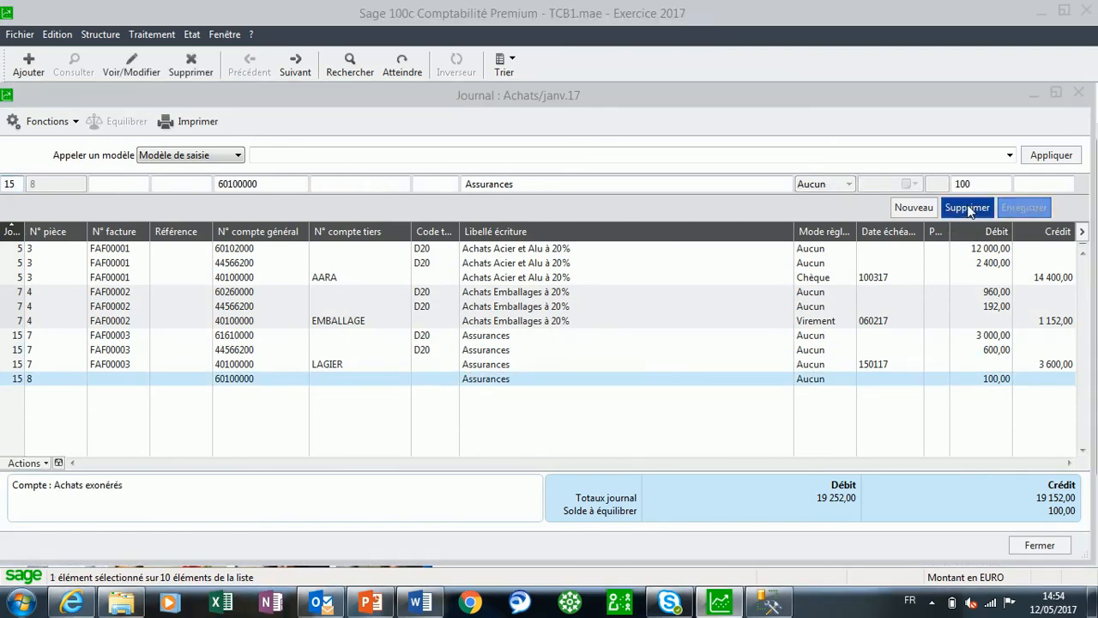
click(546, 360)
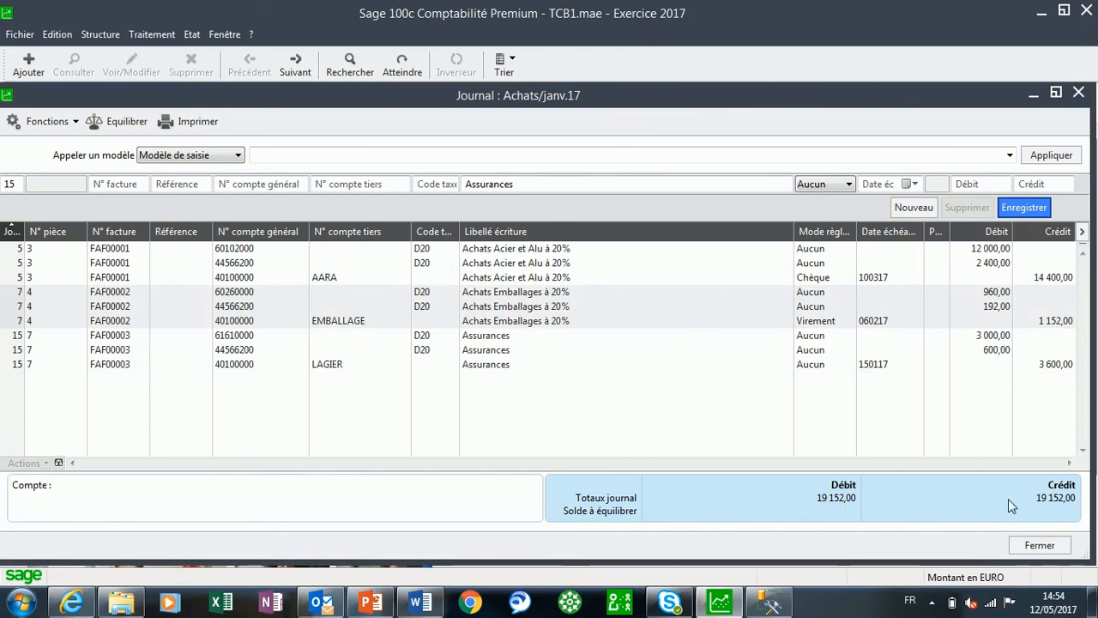
Close the purchase journal and the journal list, and open Visualisation/modification d'une pièce
click(1038, 546)
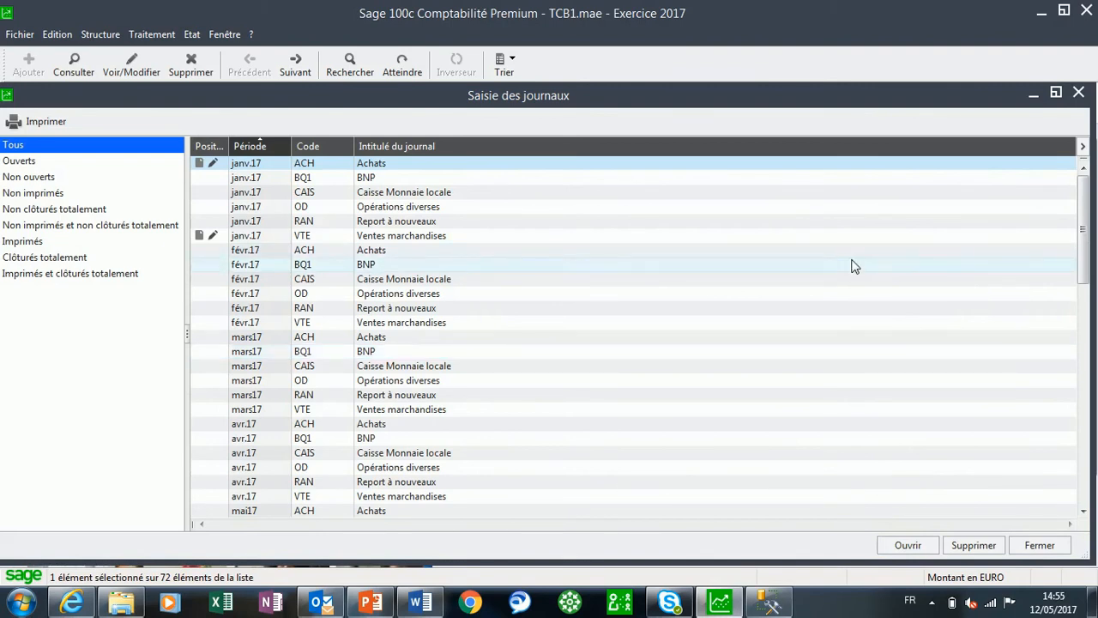
click(1079, 92)
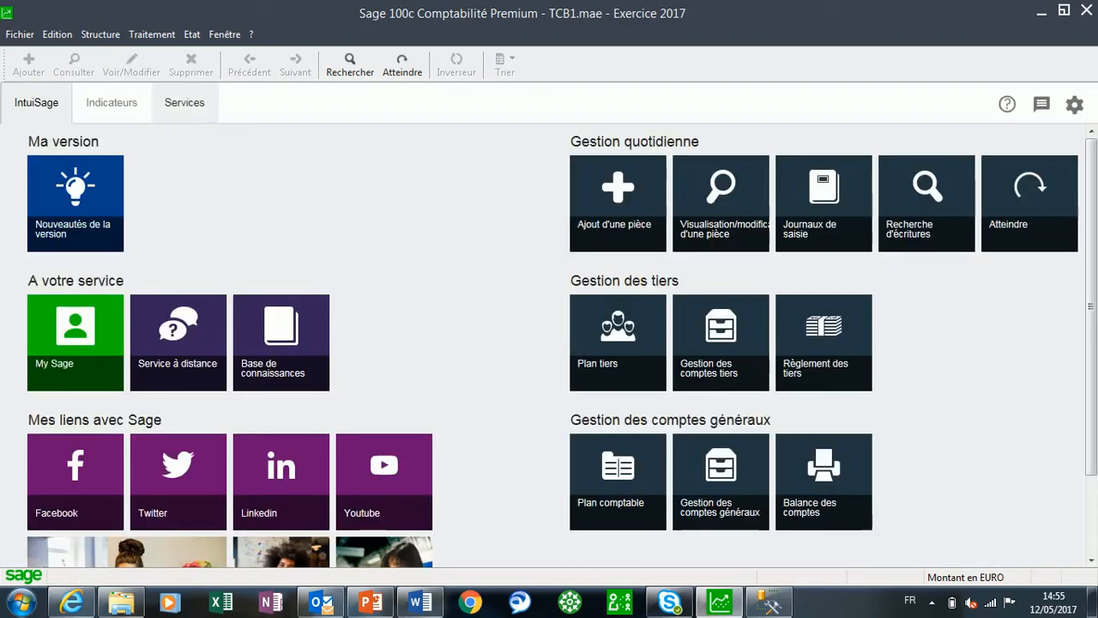
click(152, 35)
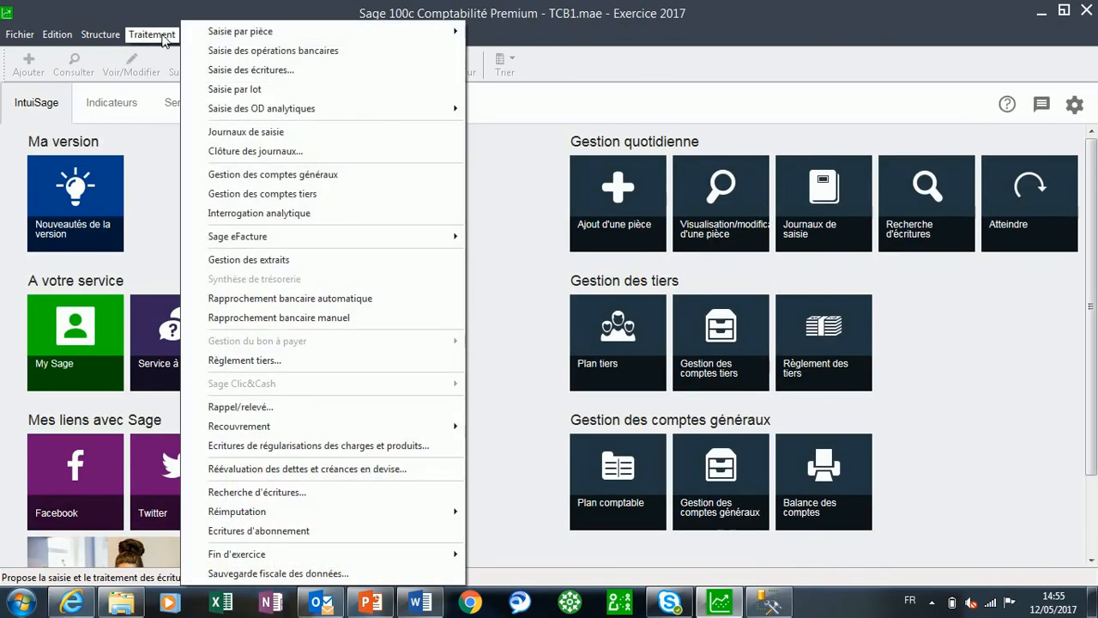
mouse_move(232, 34)
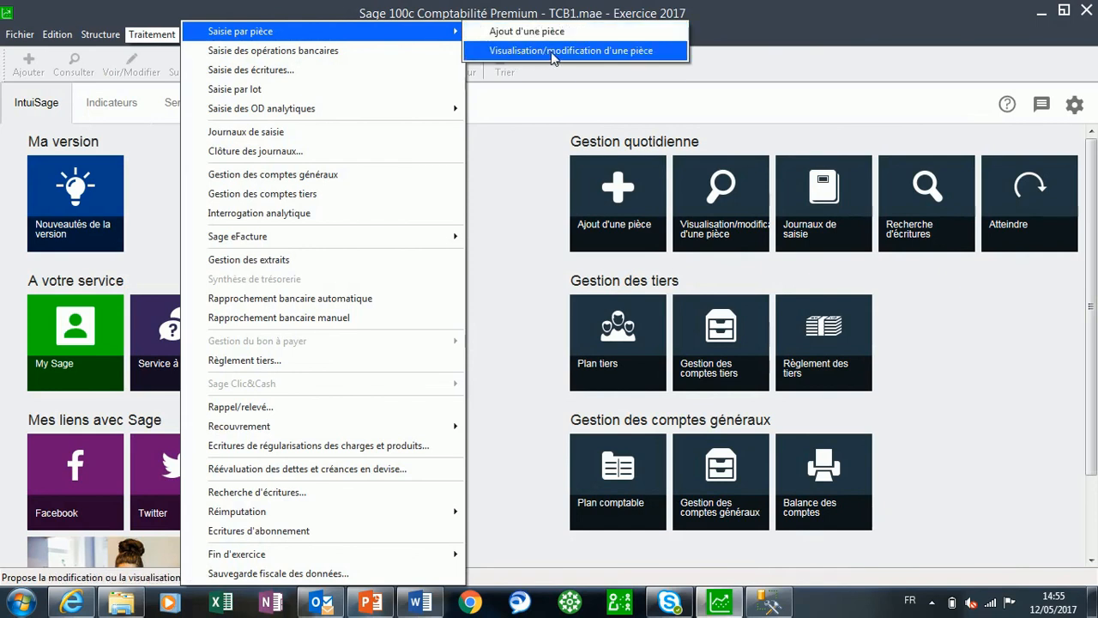
click(514, 53)
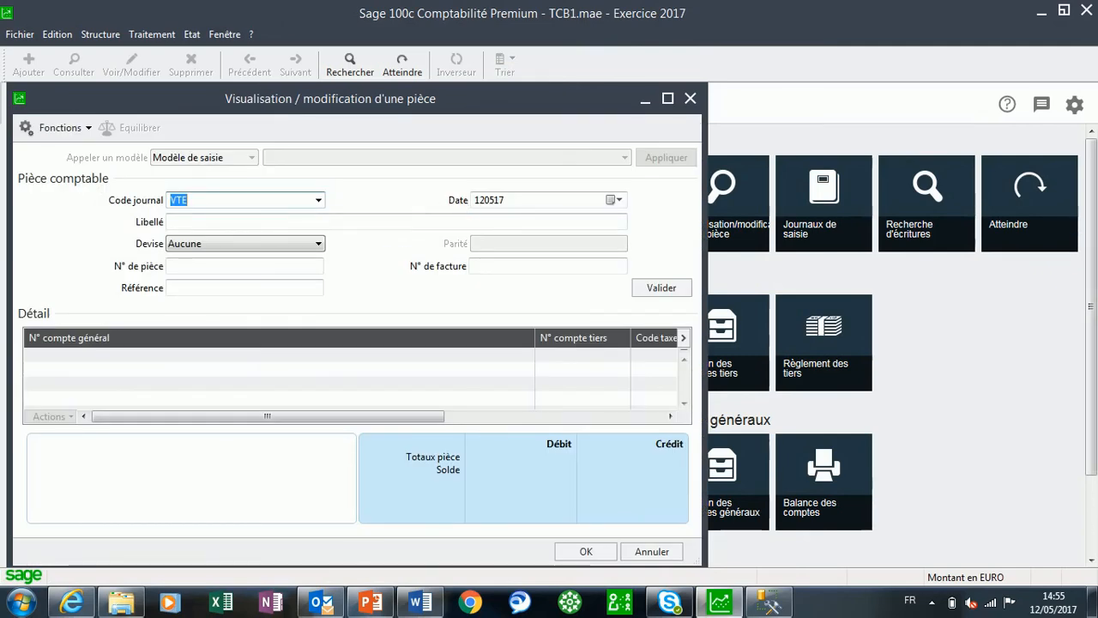
Try to look up piece number 1 in journal VTE dated 120517, and dismiss the resulting messages
click(244, 266)
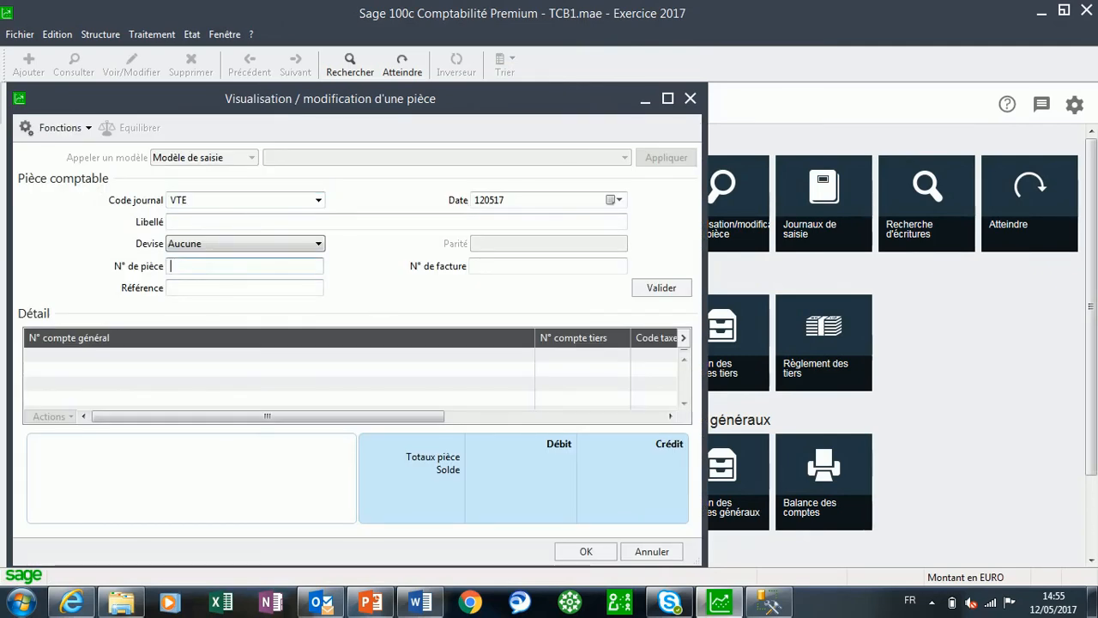
text(1)
click(635, 290)
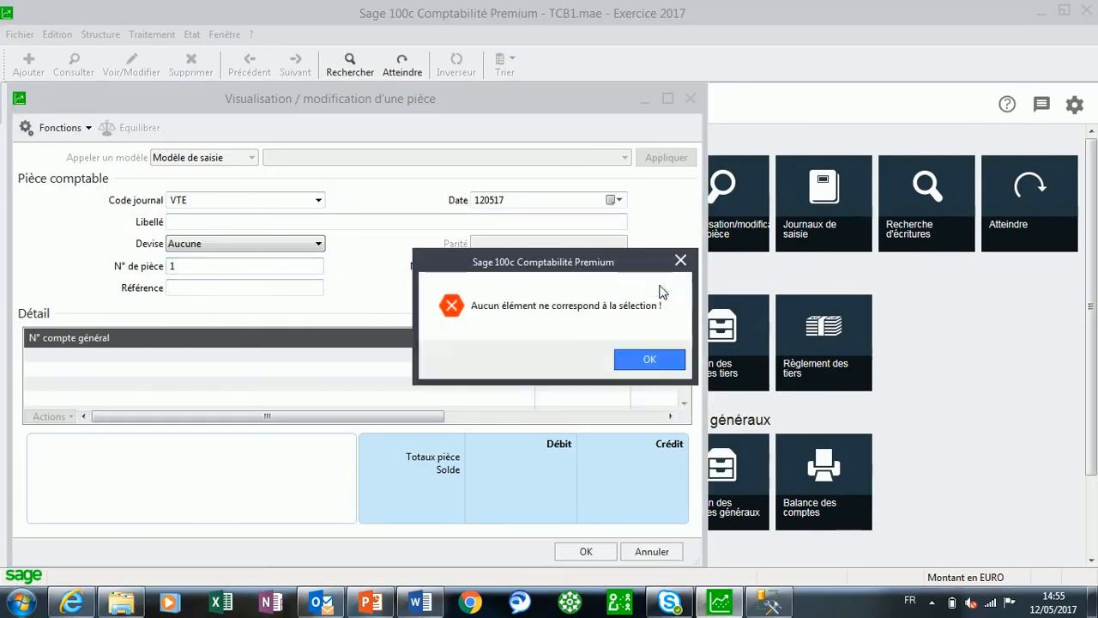
click(656, 360)
click(702, 360)
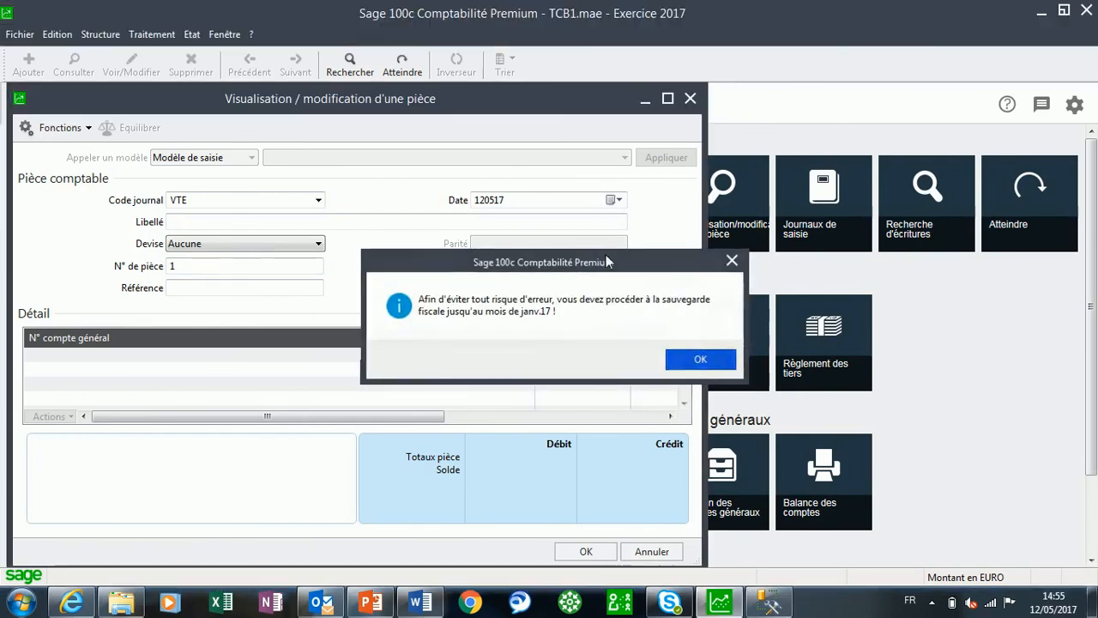
Set the piece date to 10 January 2017 and look up piece number 1 in journal VTE
click(614, 200)
click(479, 223)
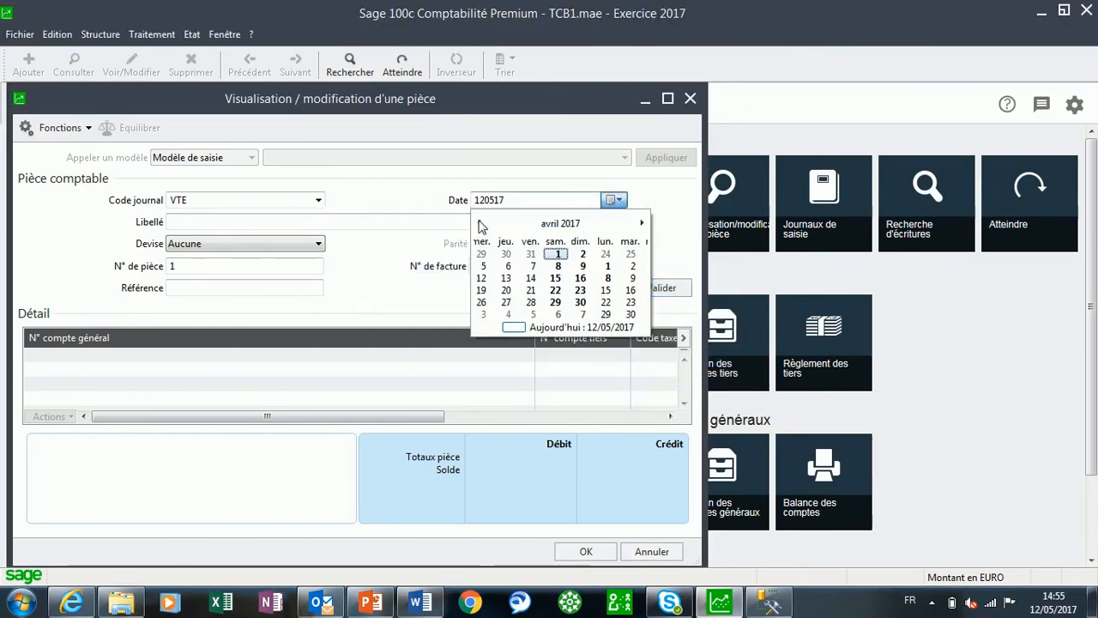
click(479, 223)
click(479, 223)
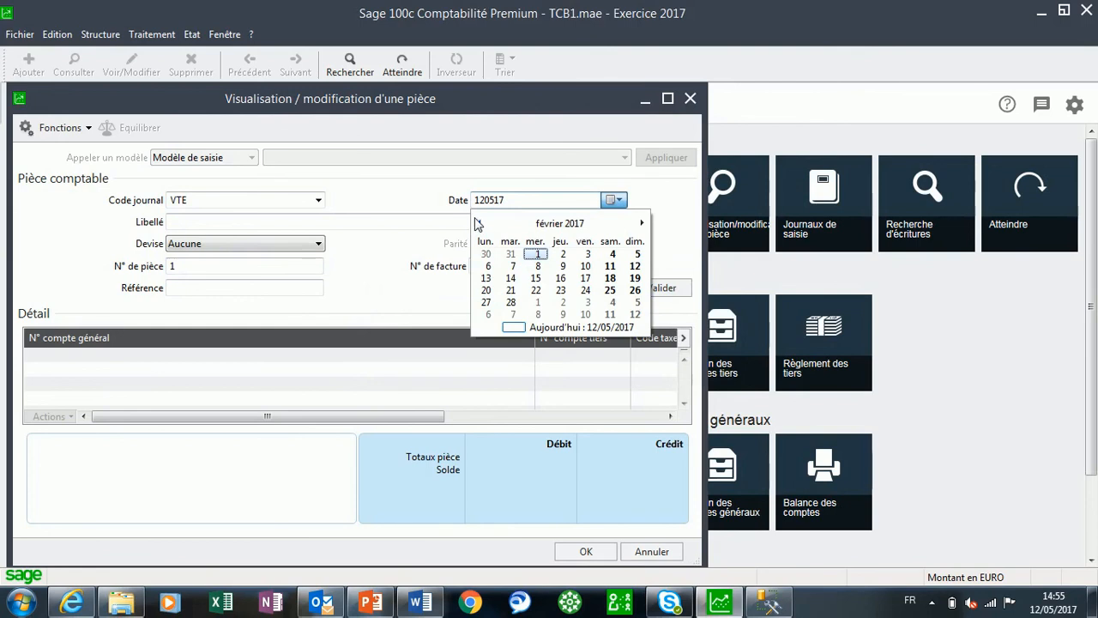
click(478, 223)
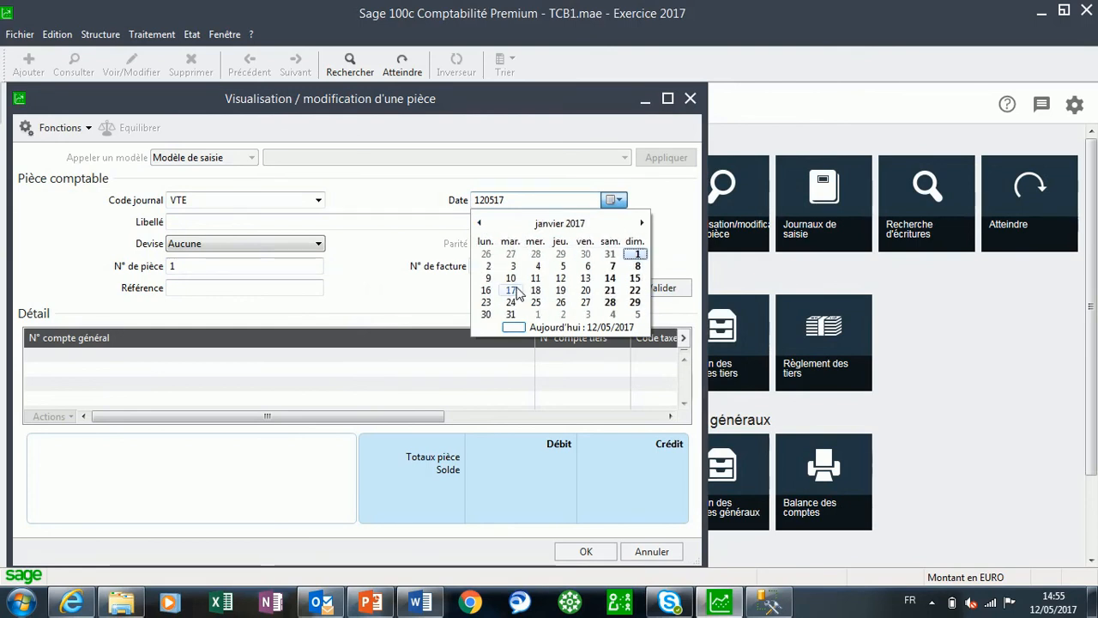
click(511, 278)
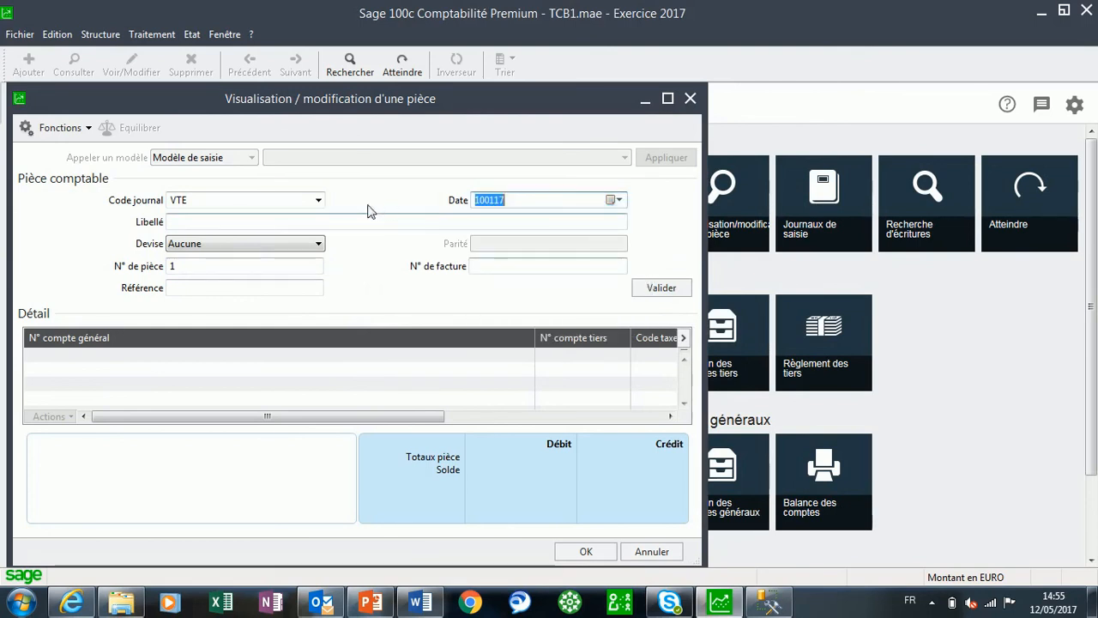
click(658, 287)
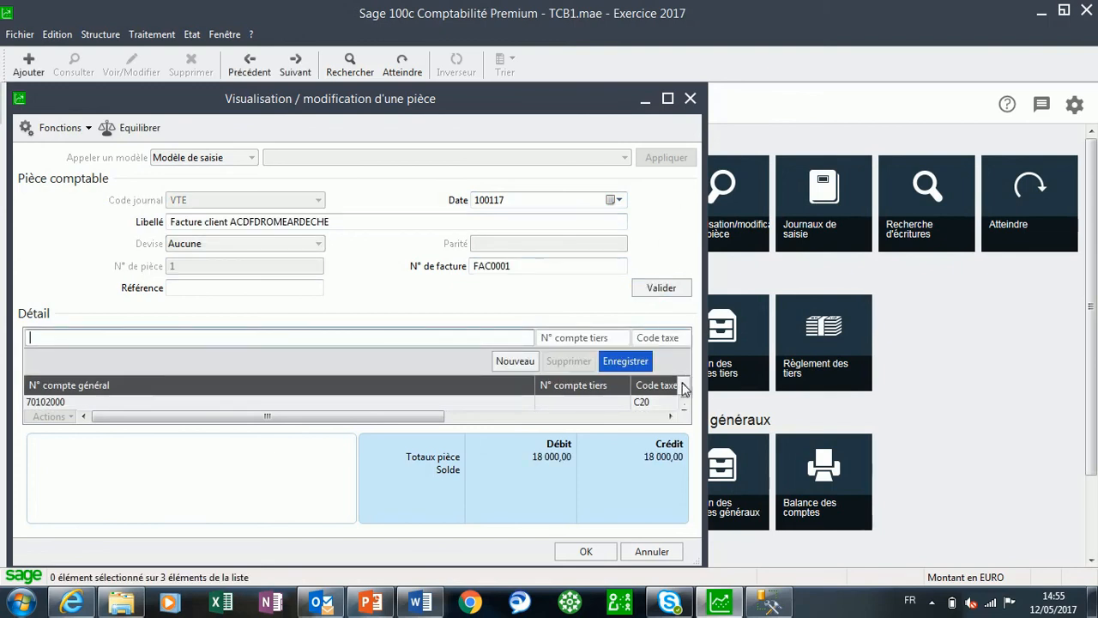
Widen the piece window, review the invoice's detail lines, and close the piece
drag(711, 558, 782, 559)
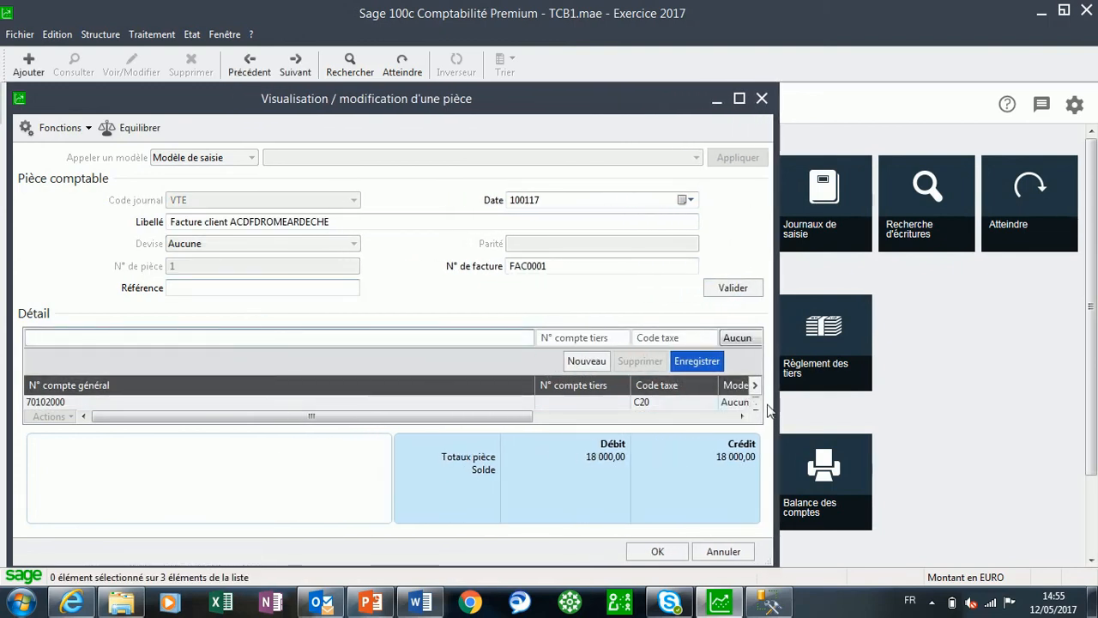
scroll(758, 410, up, 2)
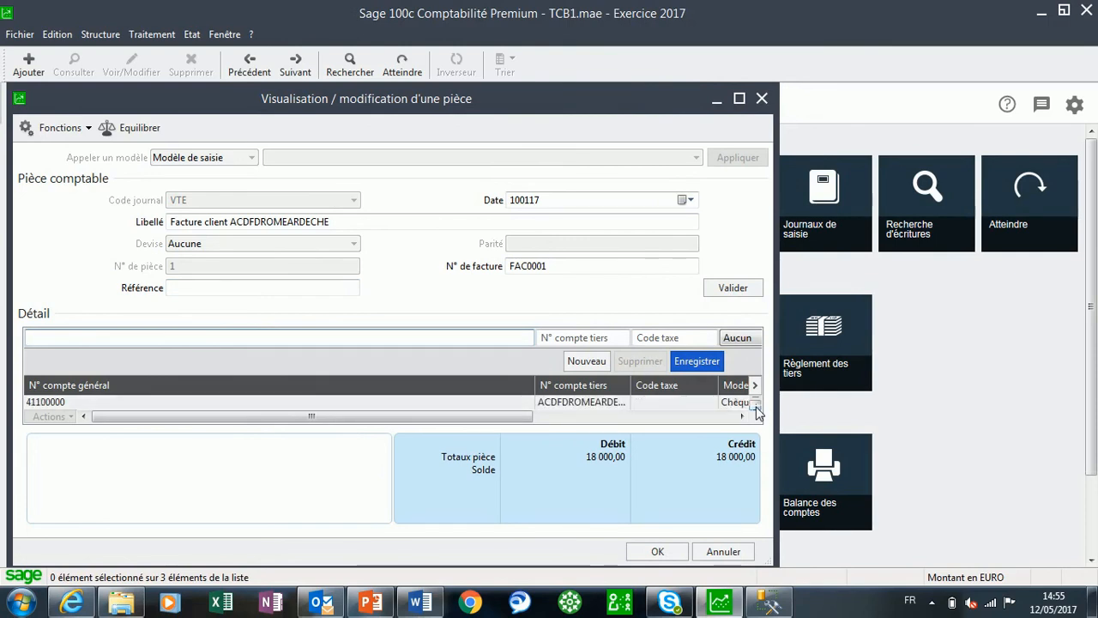
click(761, 98)
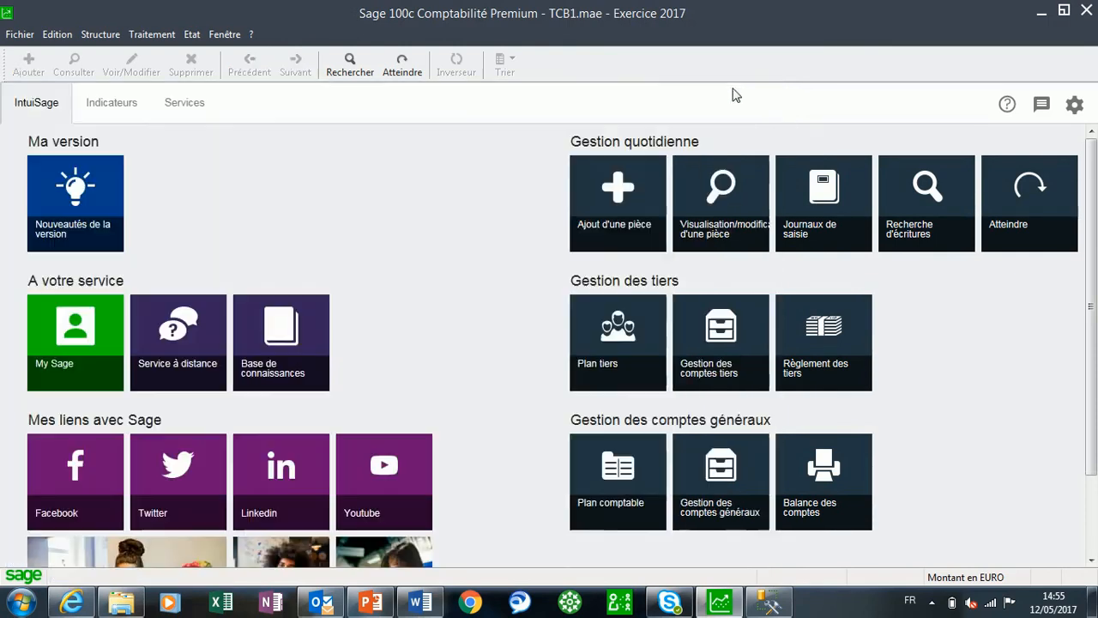
click(147, 36)
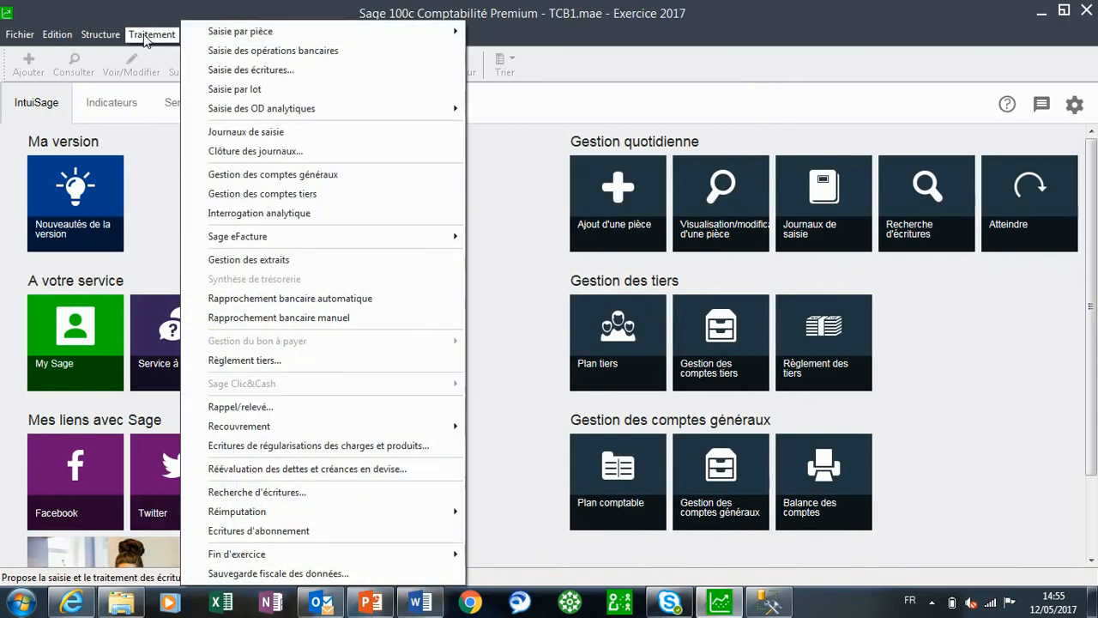
click(230, 77)
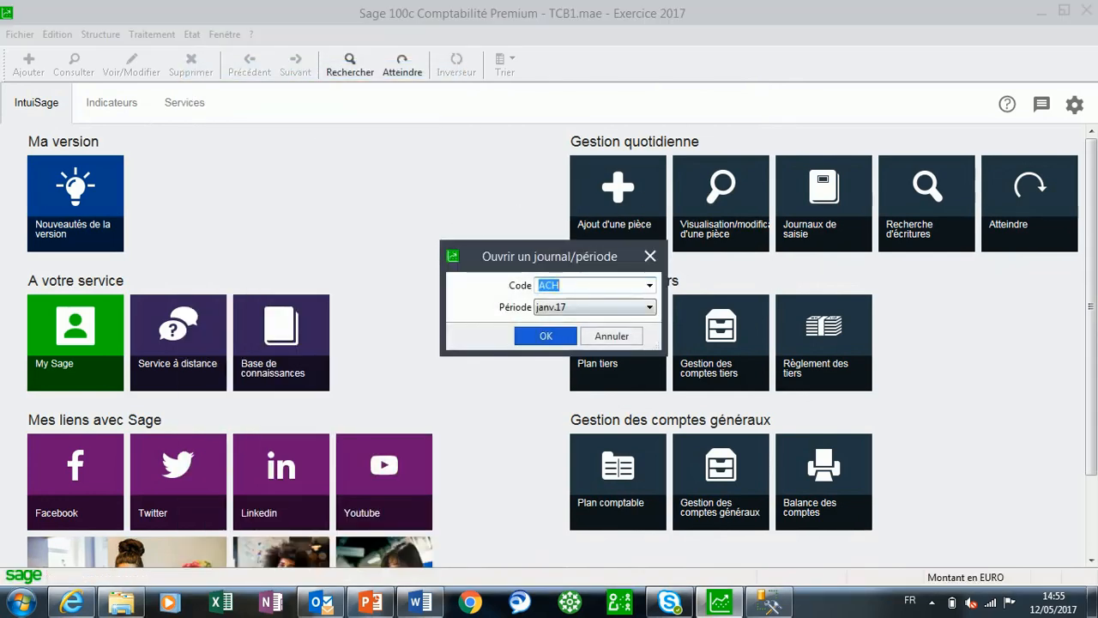
click(649, 257)
Open the Journaux de saisie list and enlarge it to the full workspace
click(152, 34)
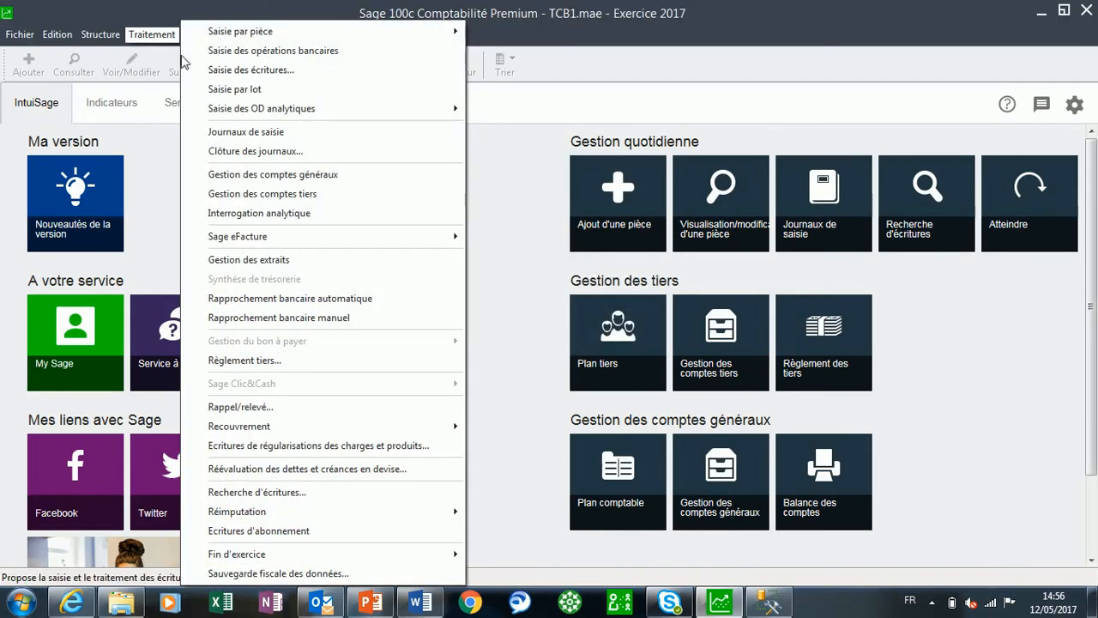
click(244, 133)
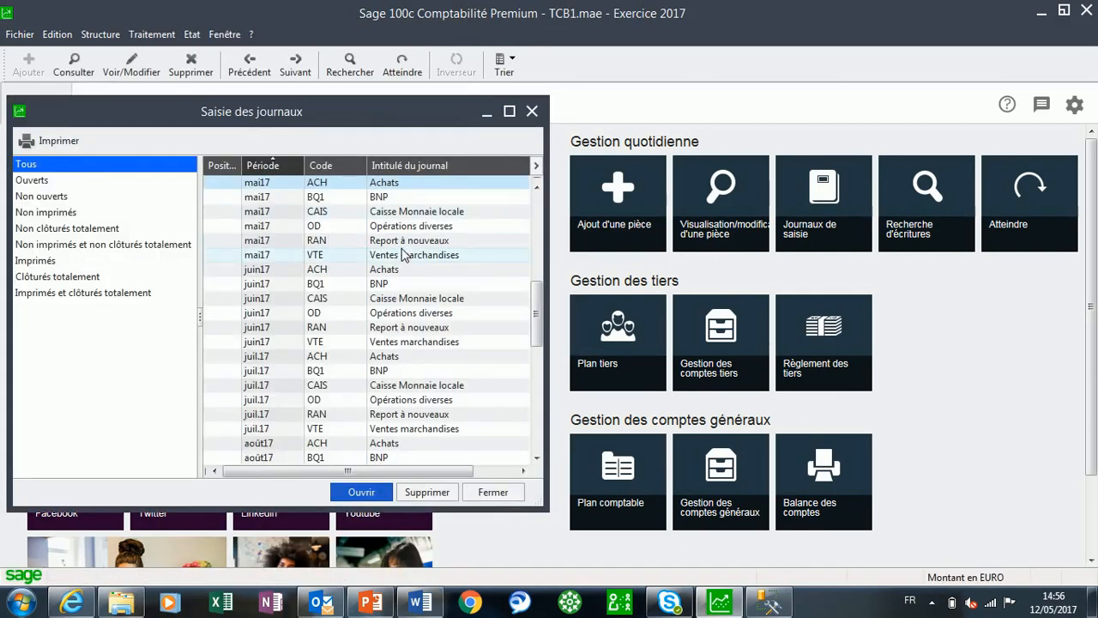
click(507, 112)
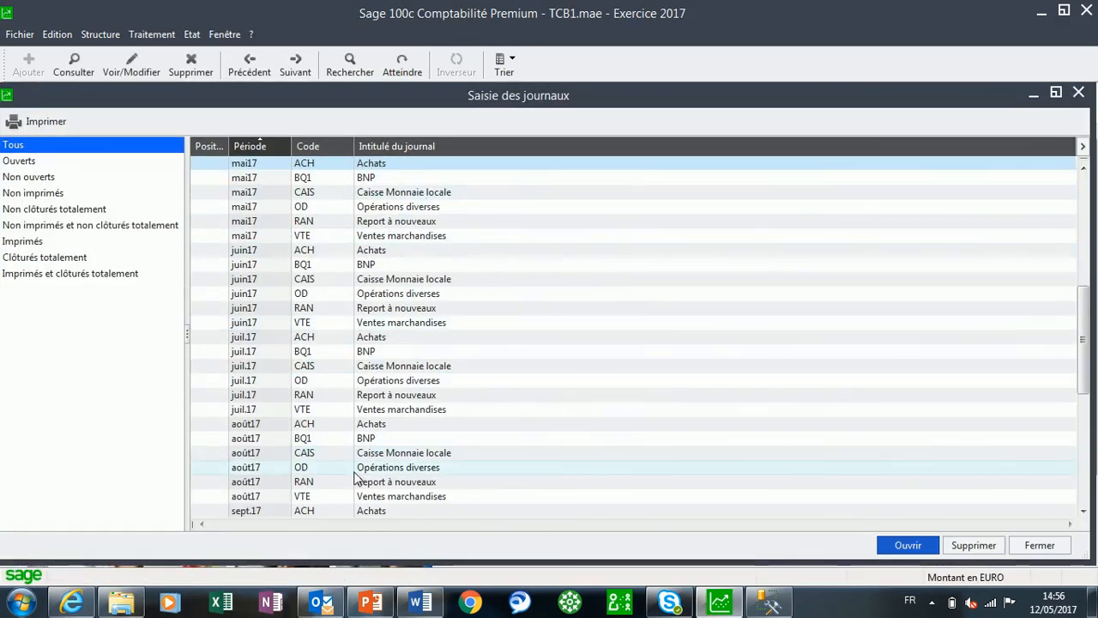
Sort the journal list by code, view its first entries, and sort it by period again
click(323, 147)
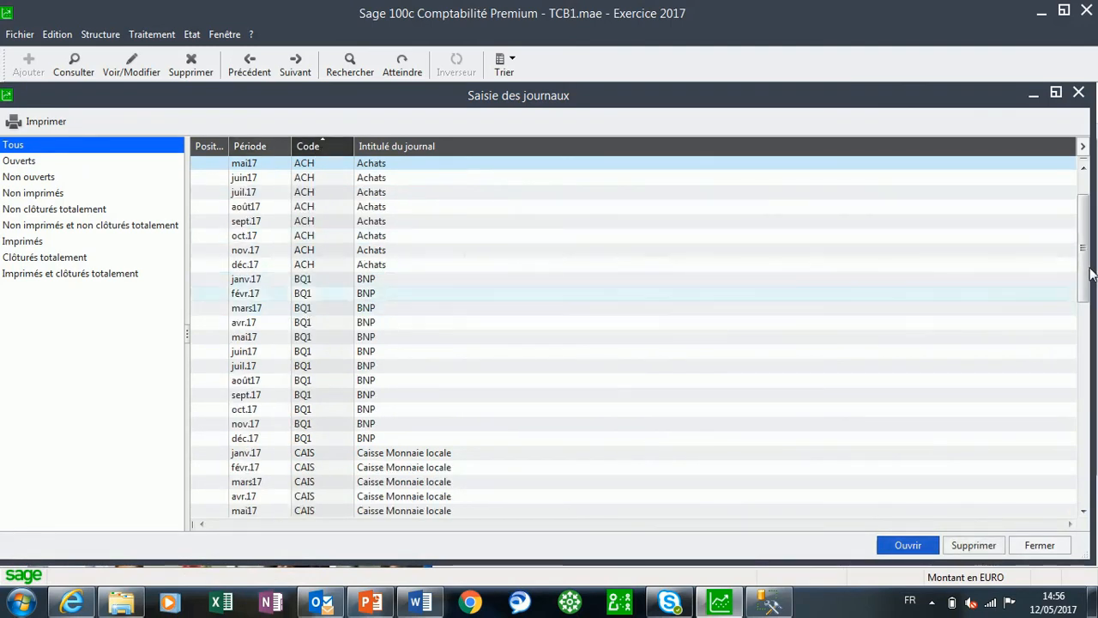
drag(1086, 250, 1084, 220)
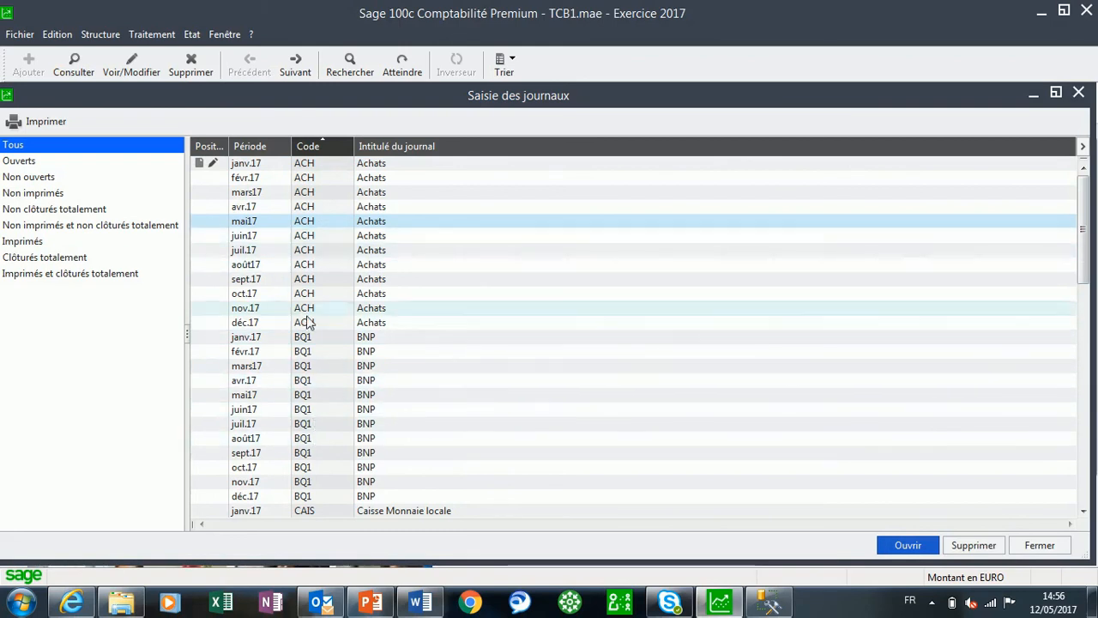
click(257, 151)
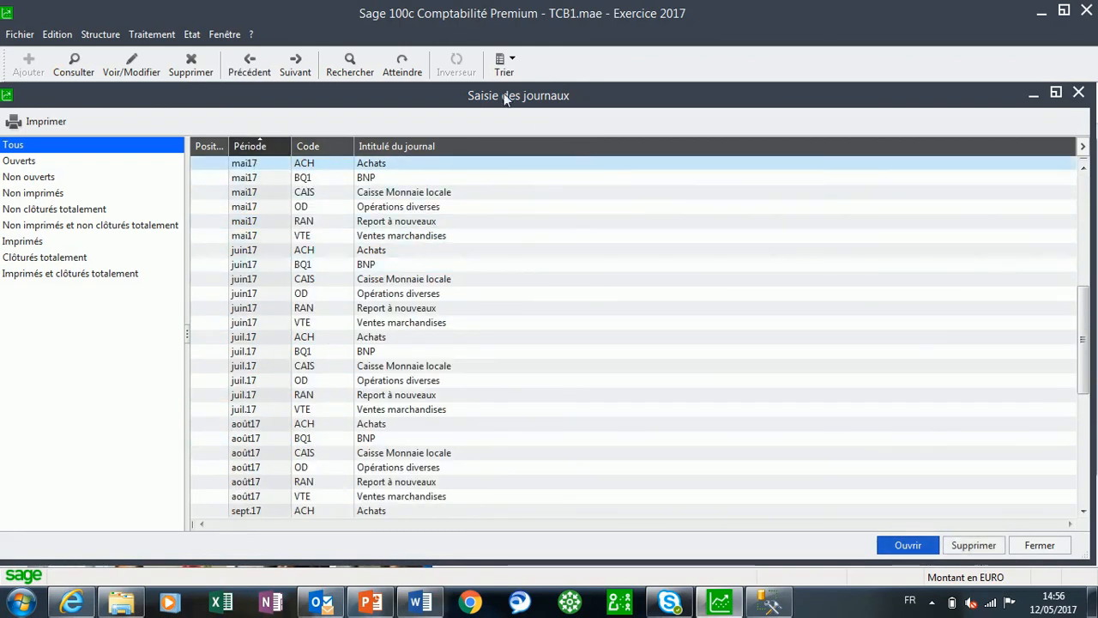
Filter the journal list by Ouverts, Non ouverts and Non imprimés in turn, and show Tous again
click(12, 165)
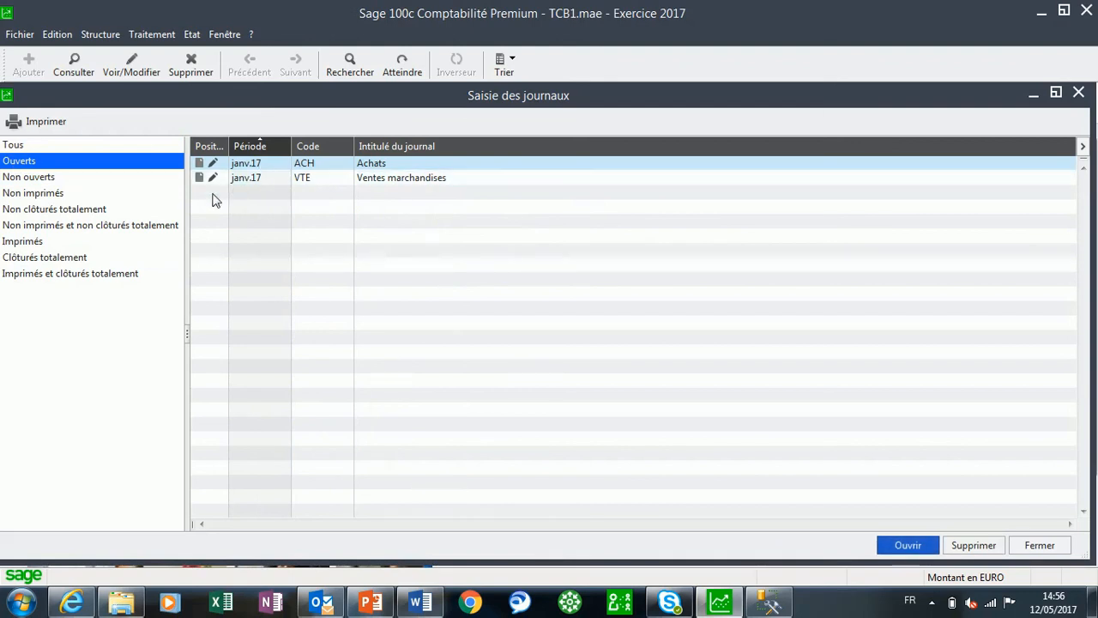
click(35, 179)
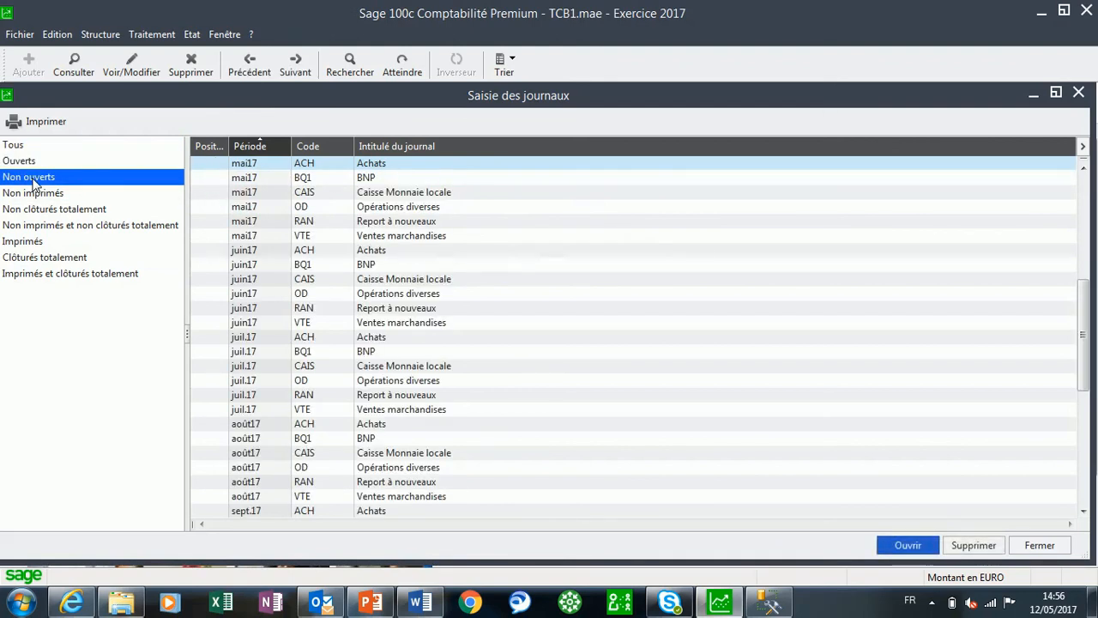
click(24, 195)
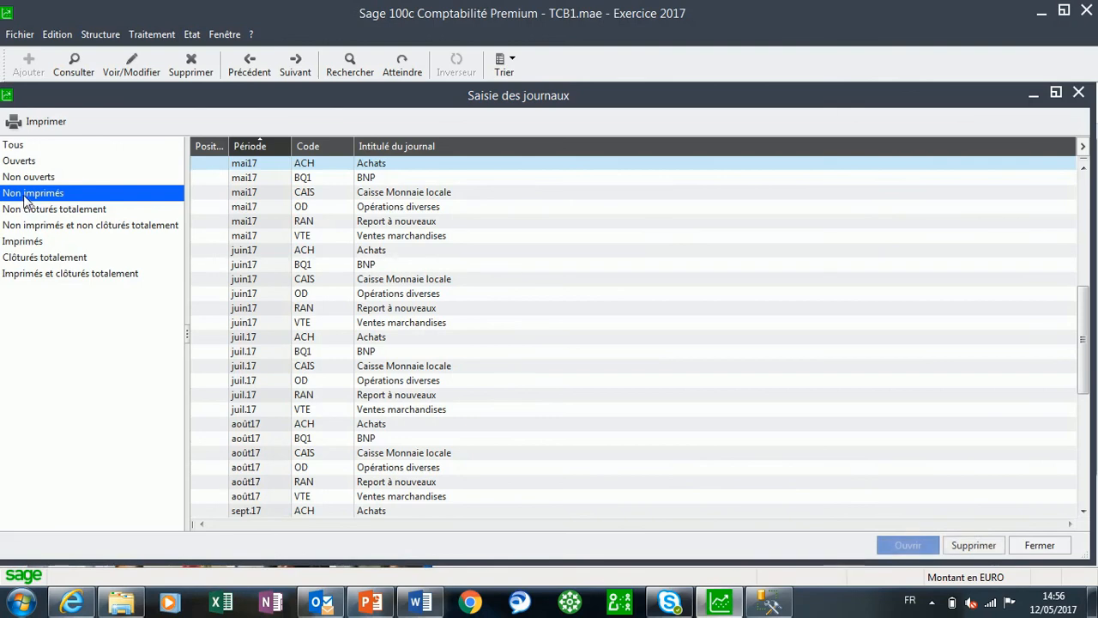
click(13, 146)
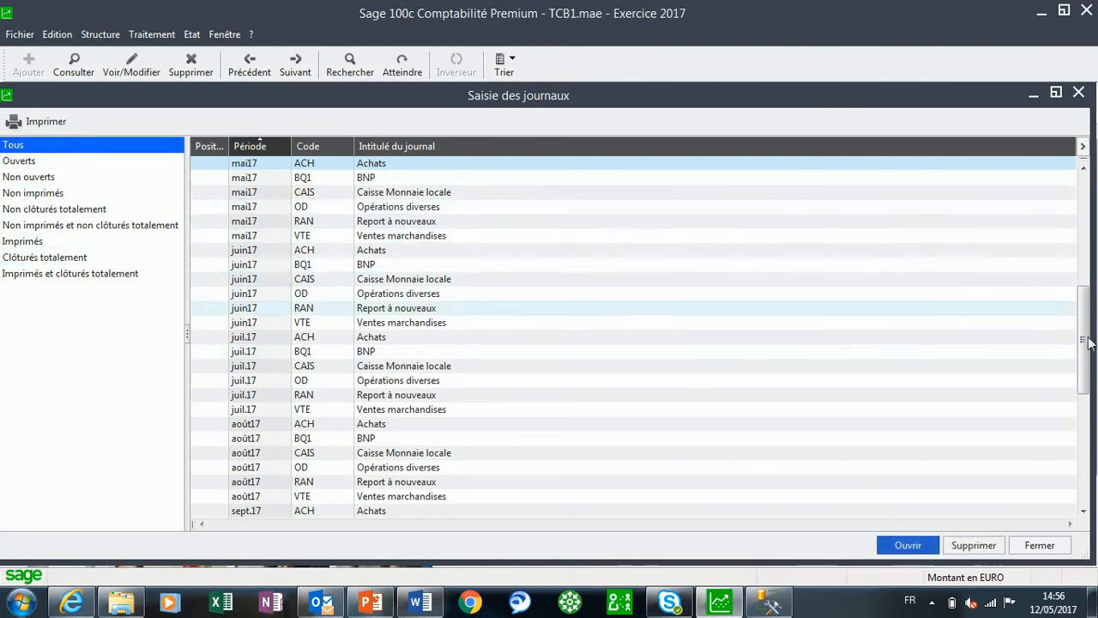
Open the BQ1 (BNP) journal for February 2017 from the list to view it, and close it
scroll(1051, 223, up, 8)
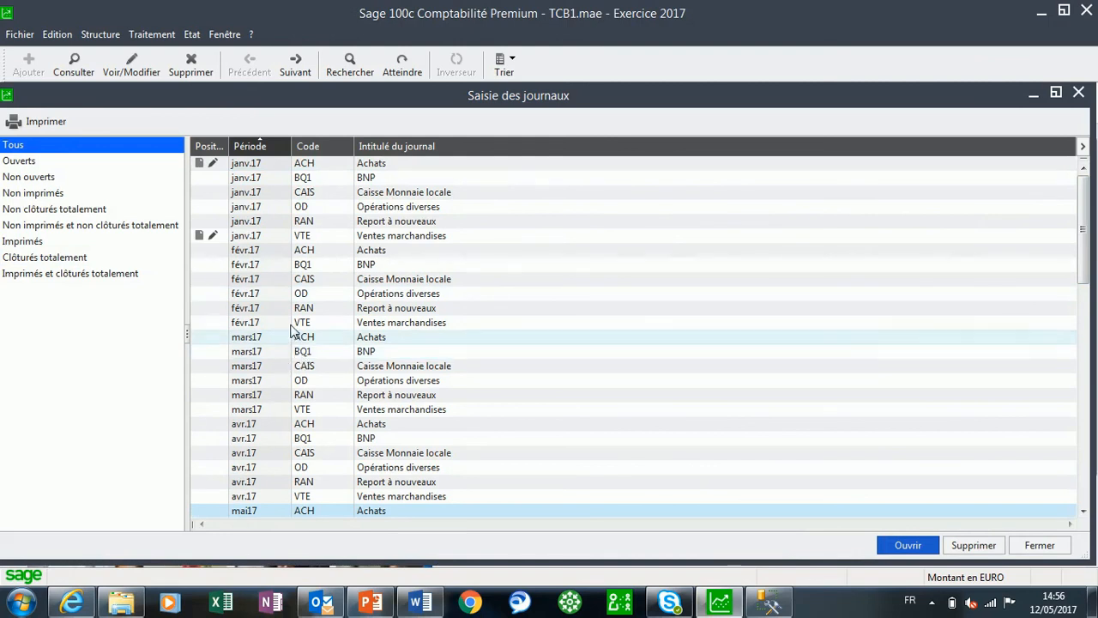
double_click(318, 266)
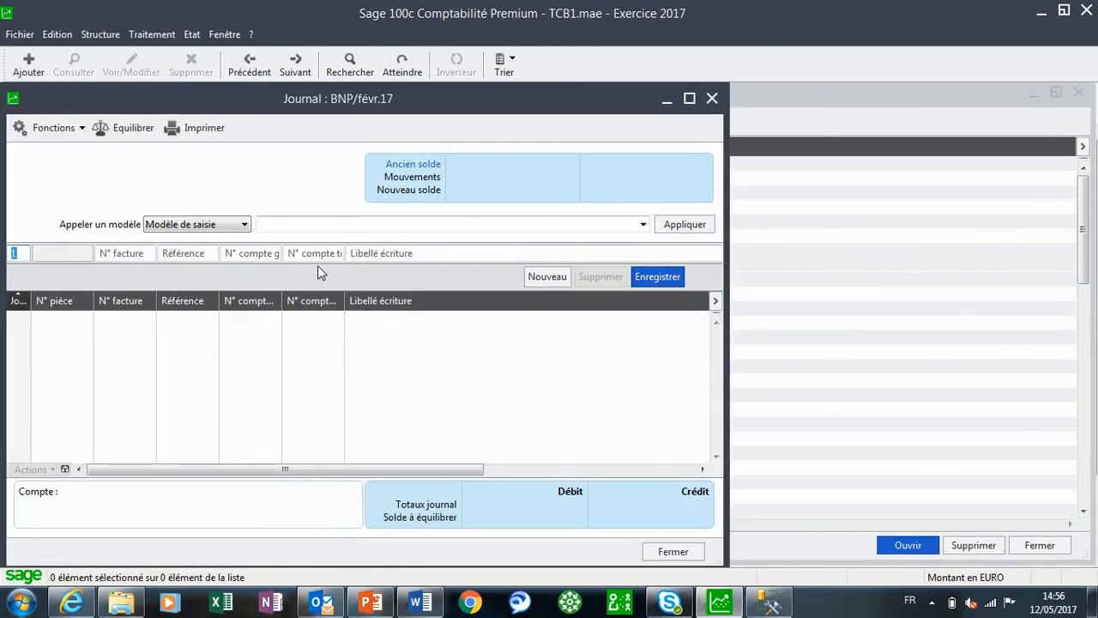
click(711, 99)
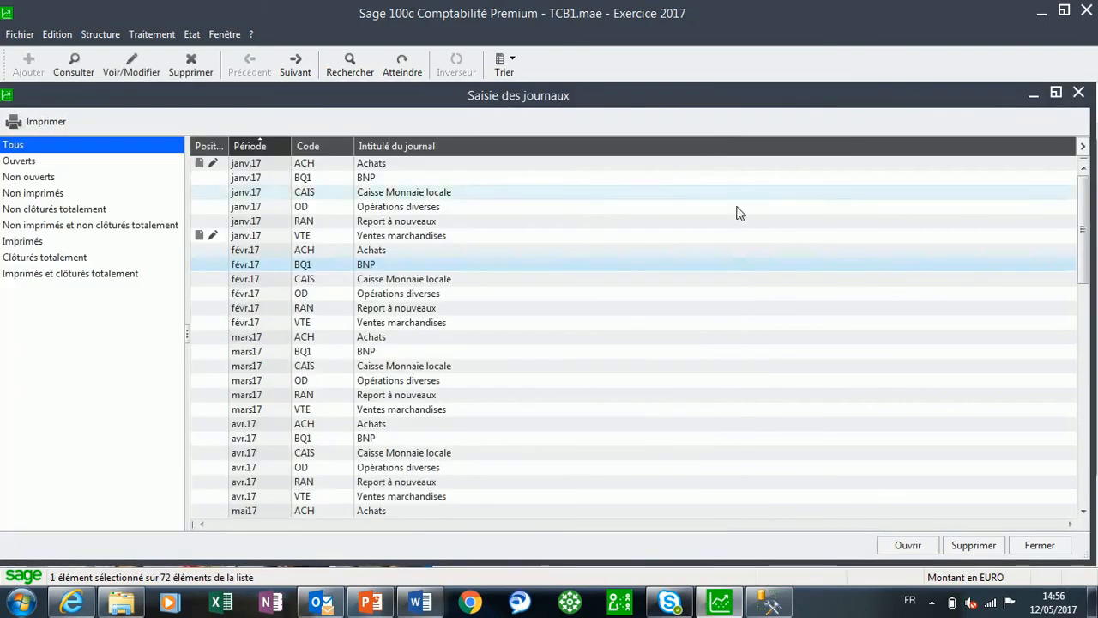